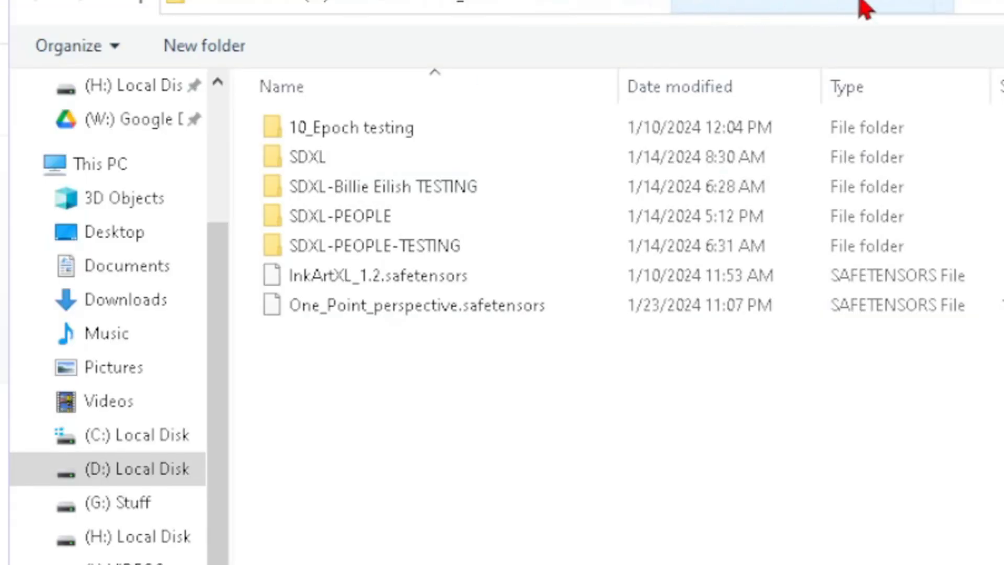
Go up to the web UI's root folder and open the Stable Diffusion checkpoint folder inside models.
{"action": "left_click", "coordinate": [866, 7]}
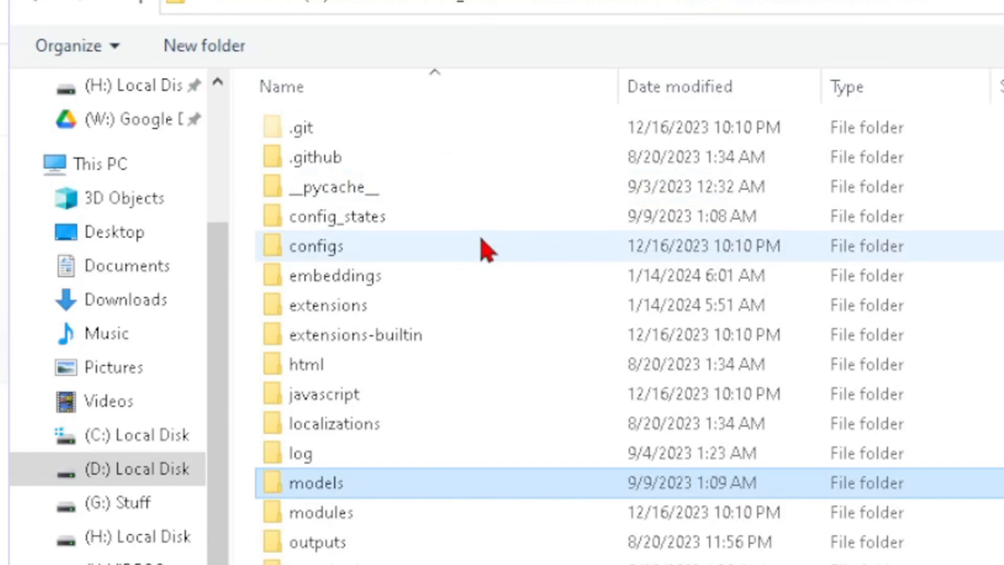
{"action": "key", "text": "Return"}
{"action": "key", "text": "s"}
{"action": "key", "text": "t"}
{"action": "key", "text": "Return"}
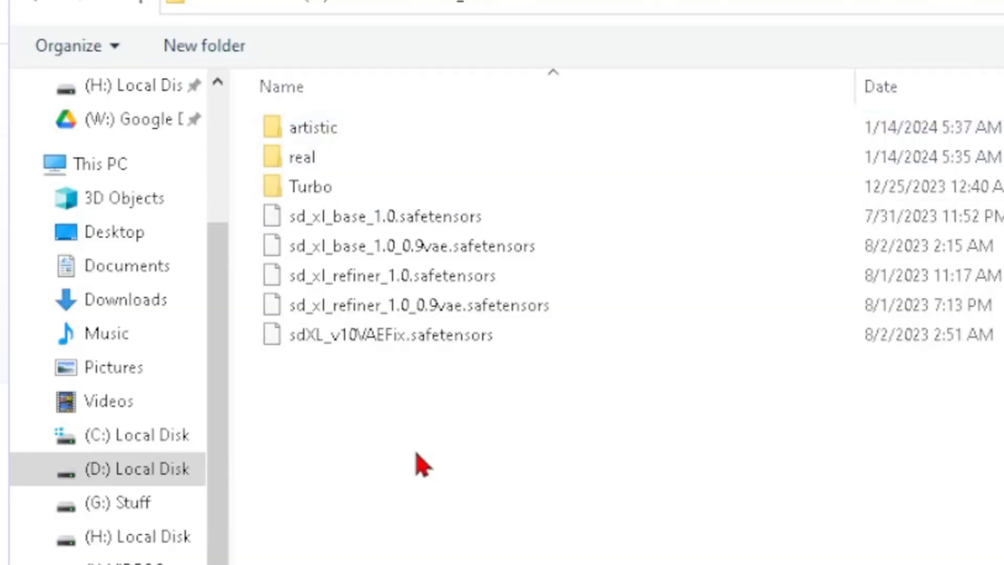
Look through the Turbo, real and artistic subfolders of the checkpoint folder.
{"action": "double_click", "coordinate": [331, 194]}
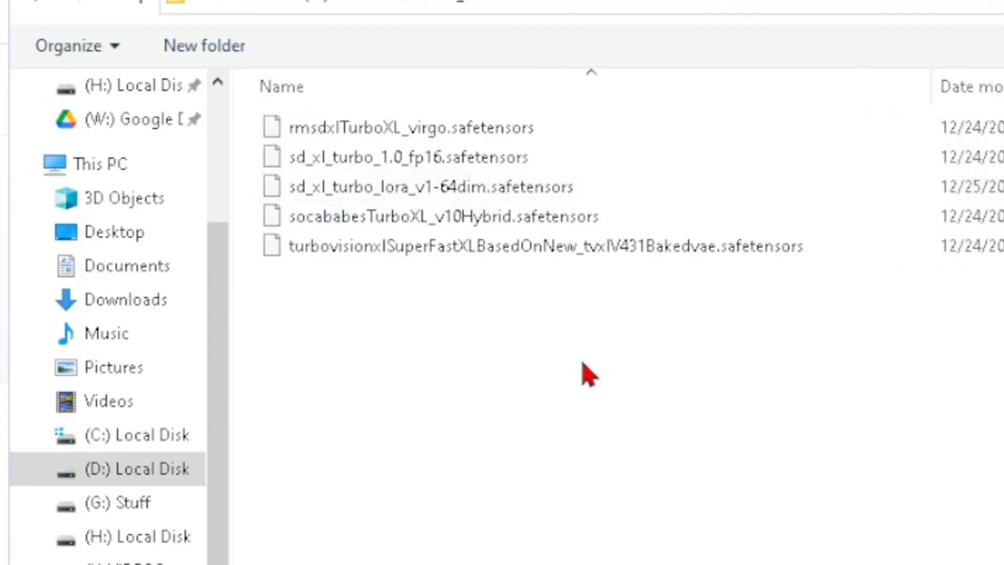
{"action": "key", "text": "alt+Left"}
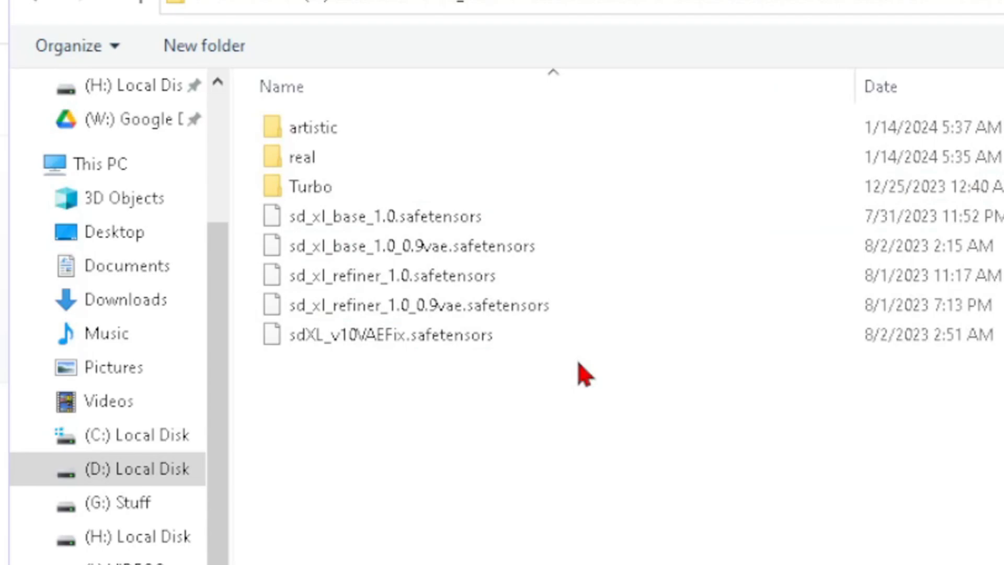
{"action": "left_click", "coordinate": [358, 154]}
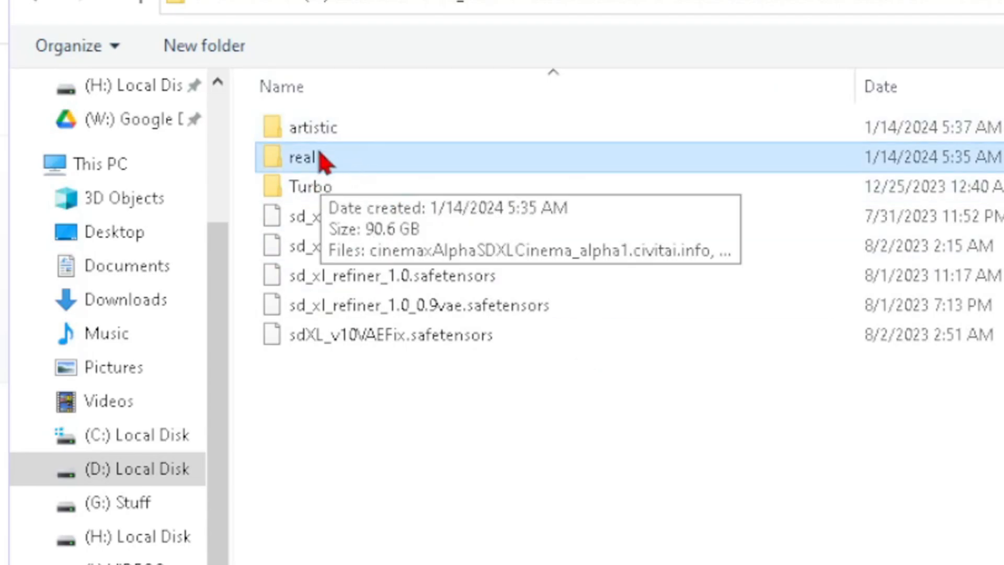
{"action": "left_click", "coordinate": [317, 128]}
{"action": "double_click", "coordinate": [317, 130]}
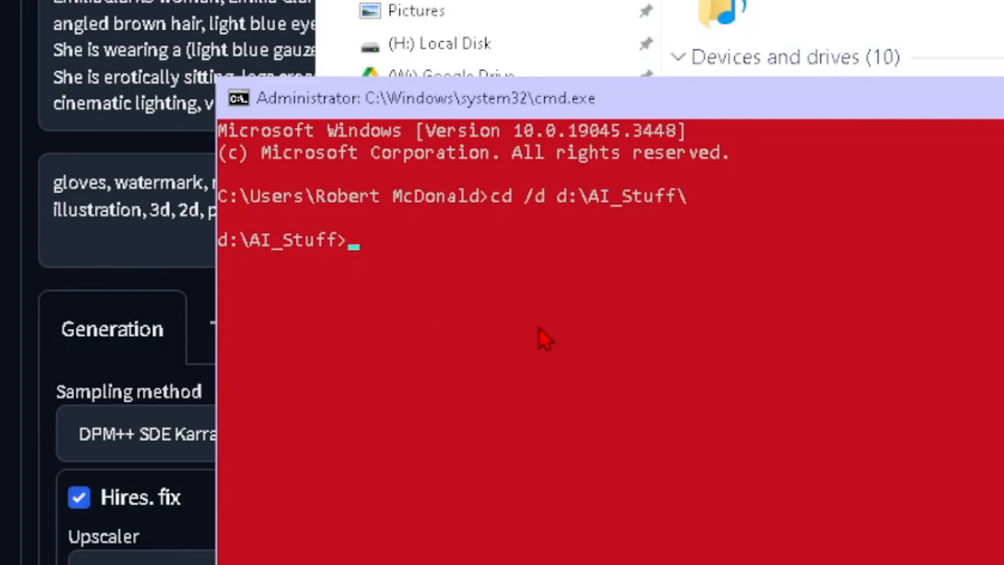
Change to the StableDiffusion directory in the command prompt and list its subdirectories with dir /a:d.
{"action": "key", "text": "Tab"}
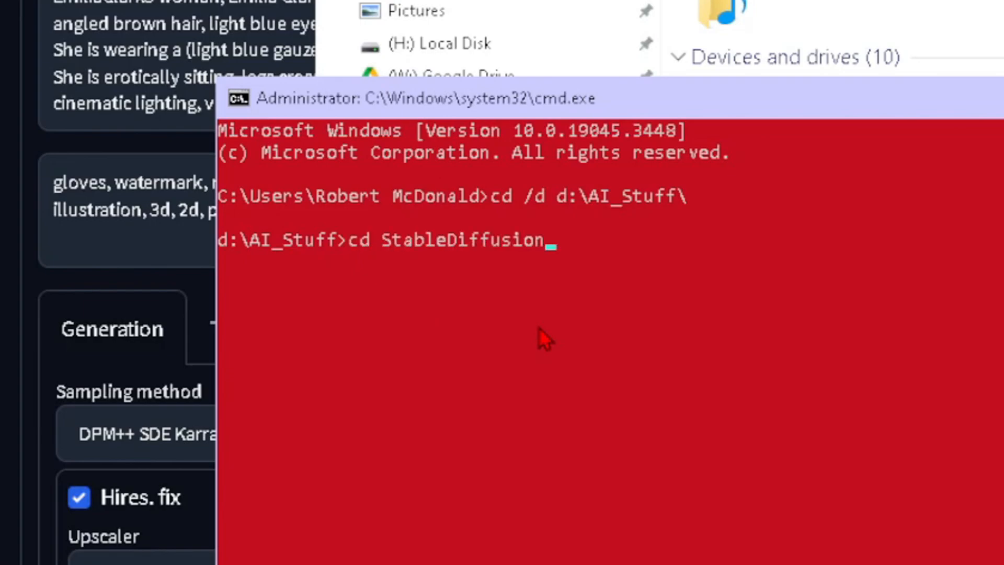
{"action": "key", "text": "Return"}
{"action": "type", "text": "di"}
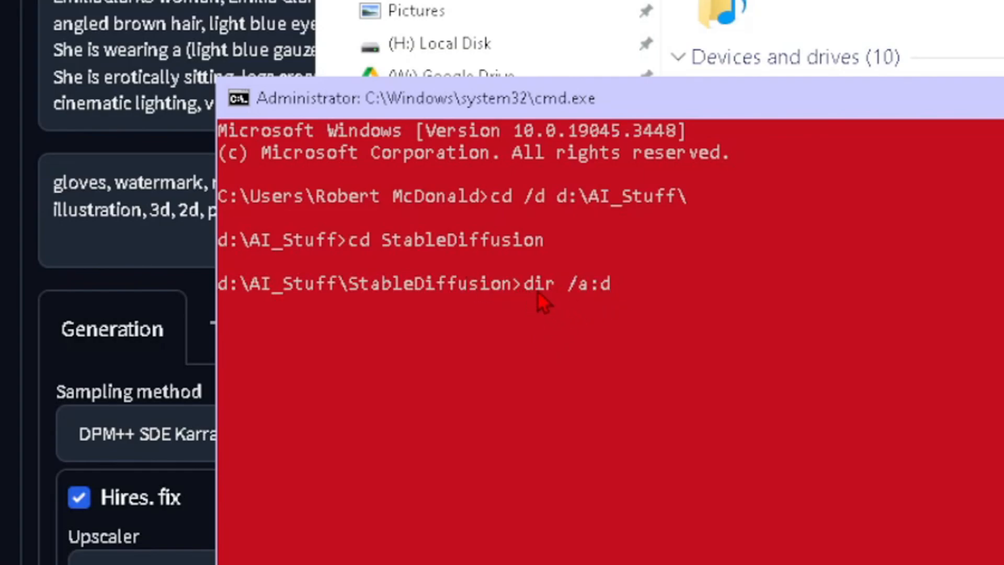
{"action": "type", "text": "r /a:d"}
{"action": "key", "text": "Return"}
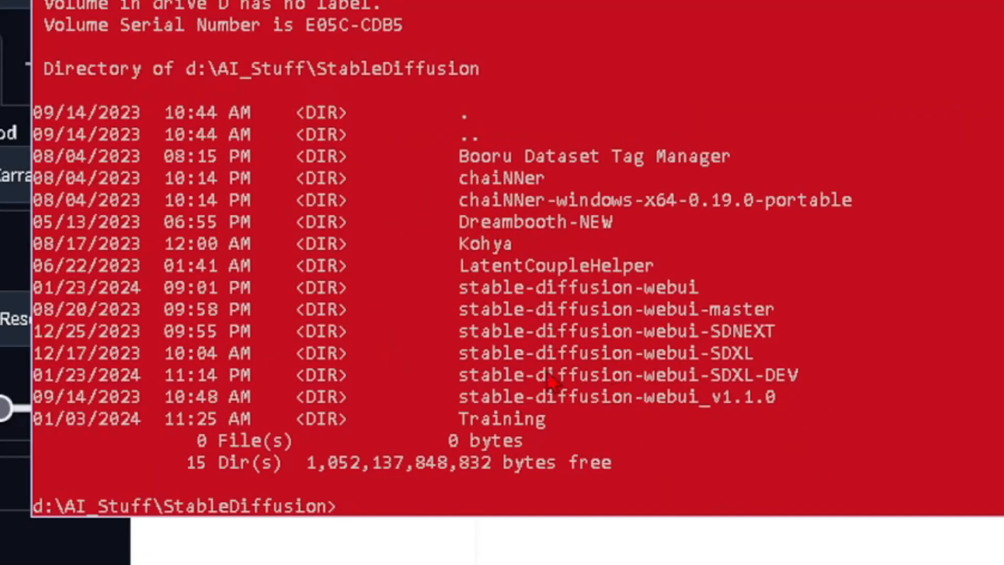
{"action": "left_click_drag", "start_coordinate": [767, 399], "coordinate": [632, 344]}
{"action": "scroll", "coordinate": [699, 248], "scroll_direction": "down", "scroll_amount": 3}
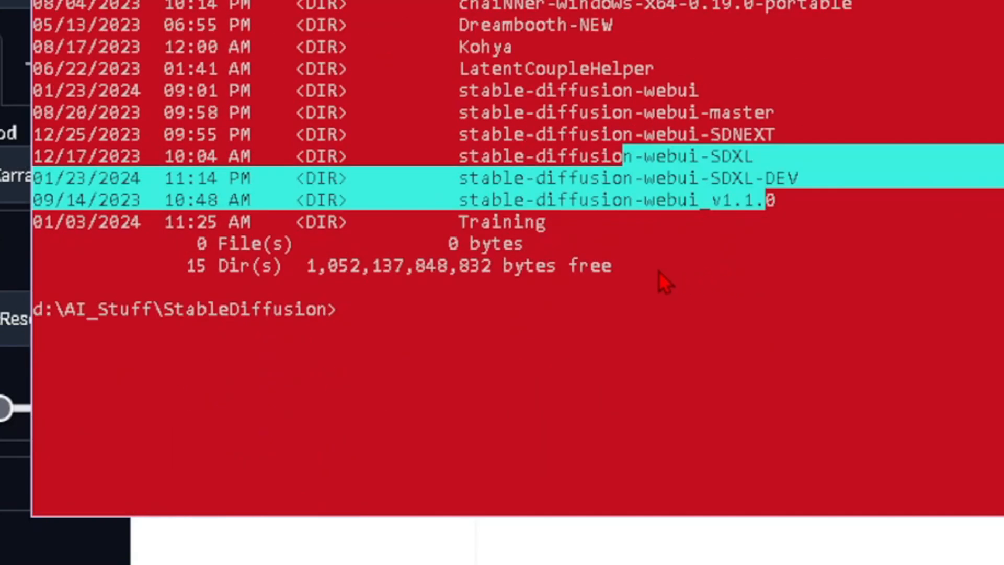
{"action": "left_click", "coordinate": [650, 267]}
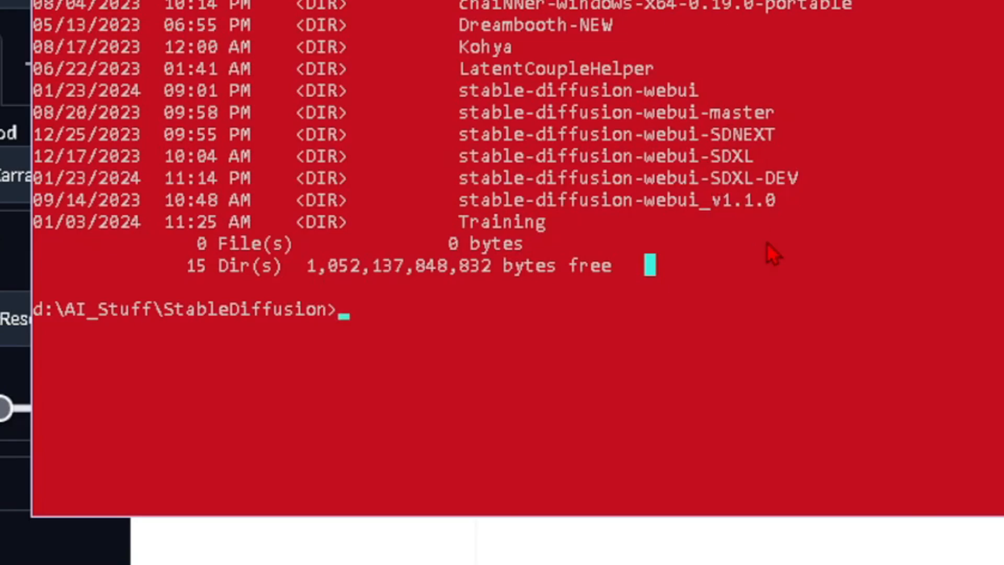
{"action": "type", "text": "git pull"}
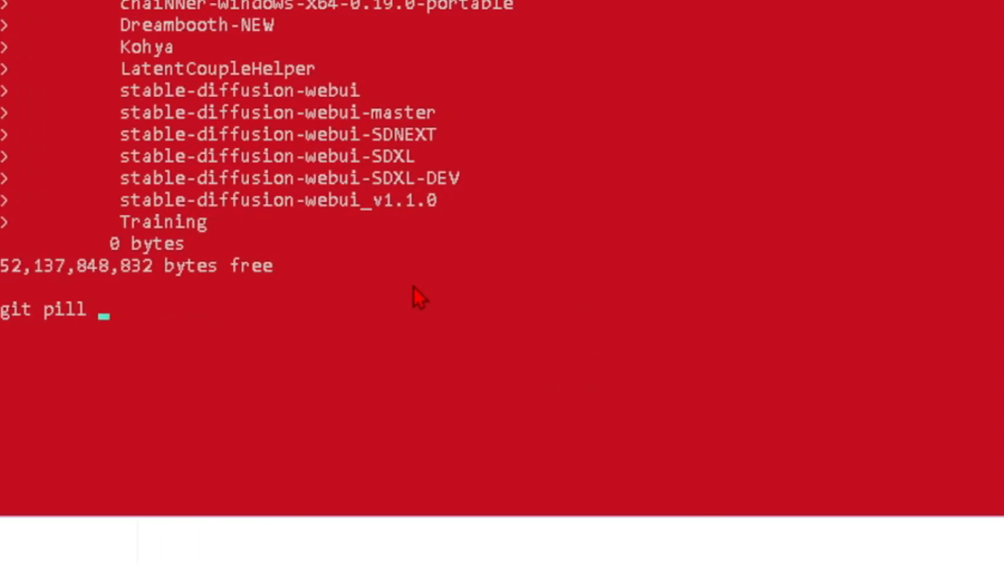
{"action": "type", "text": "https://github.com/AUTOMATIC1111/stable-diffusion-webui.git"}
{"action": "type", "text": "stable-diffusion-webui-WH"}
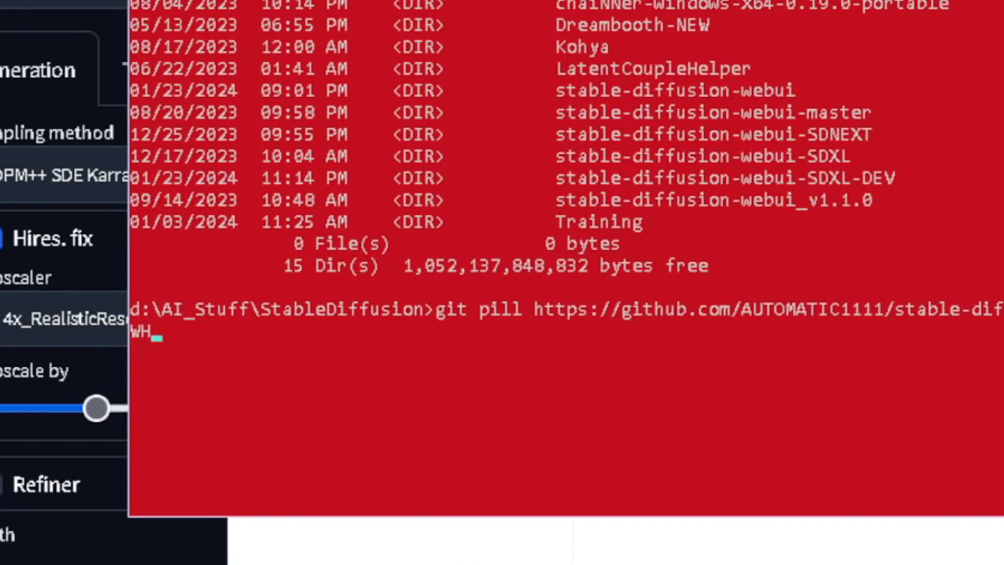
{"action": "type", "text": "ATEV"}
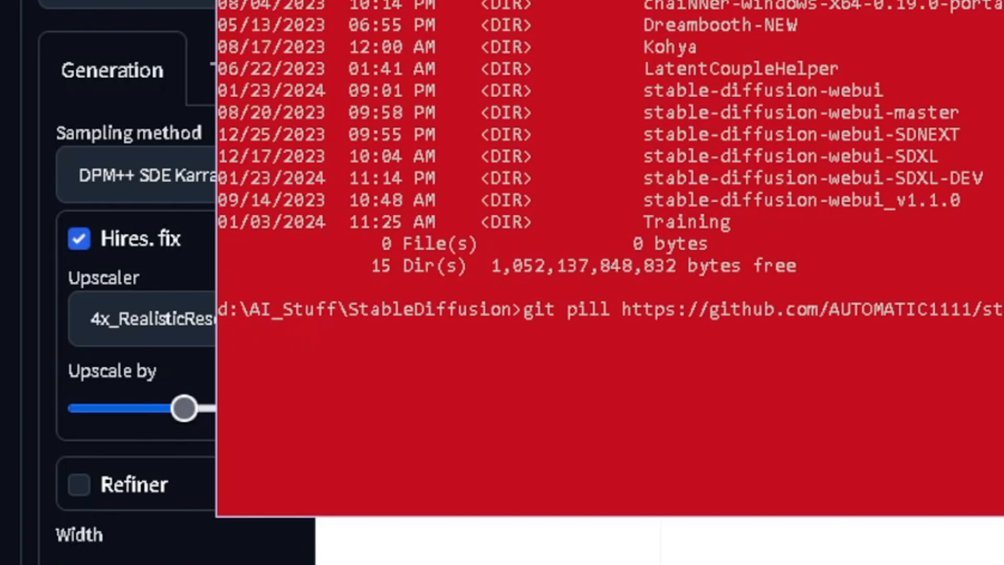
{"action": "type", "text": "stom_folder"}
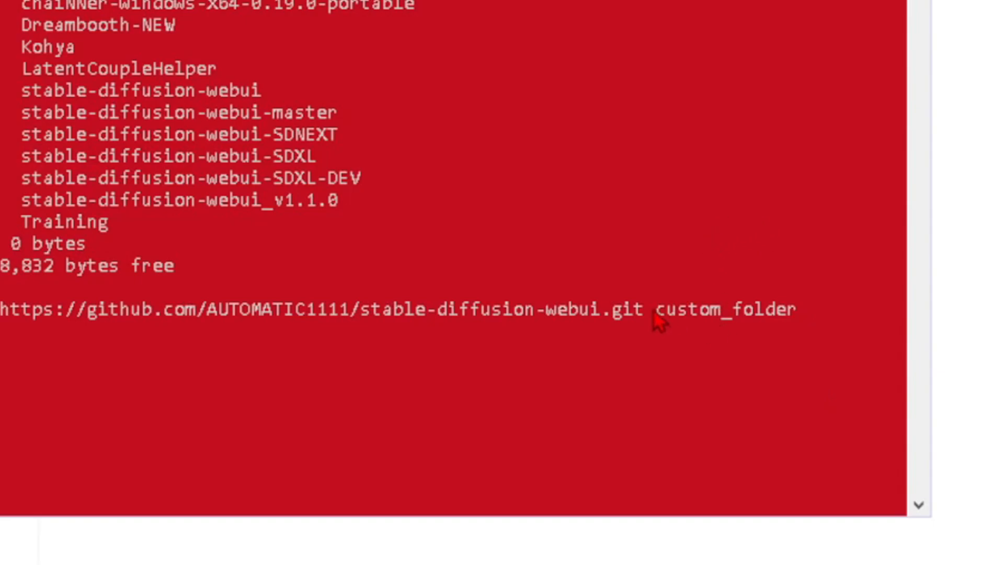
{"action": "left_click_drag", "start_coordinate": [15, 91], "coordinate": [153, 106]}
{"action": "left_click_drag", "start_coordinate": [339, 172], "coordinate": [464, 254]}
{"action": "left_click", "coordinate": [735, 278]}
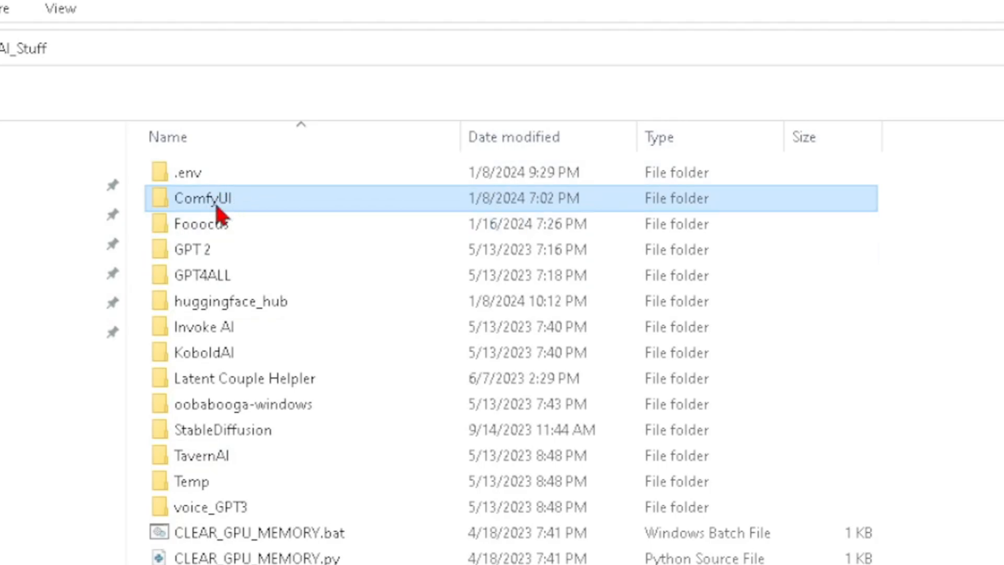
In File Explorer, open the checkpoints folder at ComfyUI\ComfyUI_windows_portable_SDXL\ComfyUI\models to view where the SDXL Turbo checkpoint goes.
{"action": "double_click", "coordinate": [217, 205]}
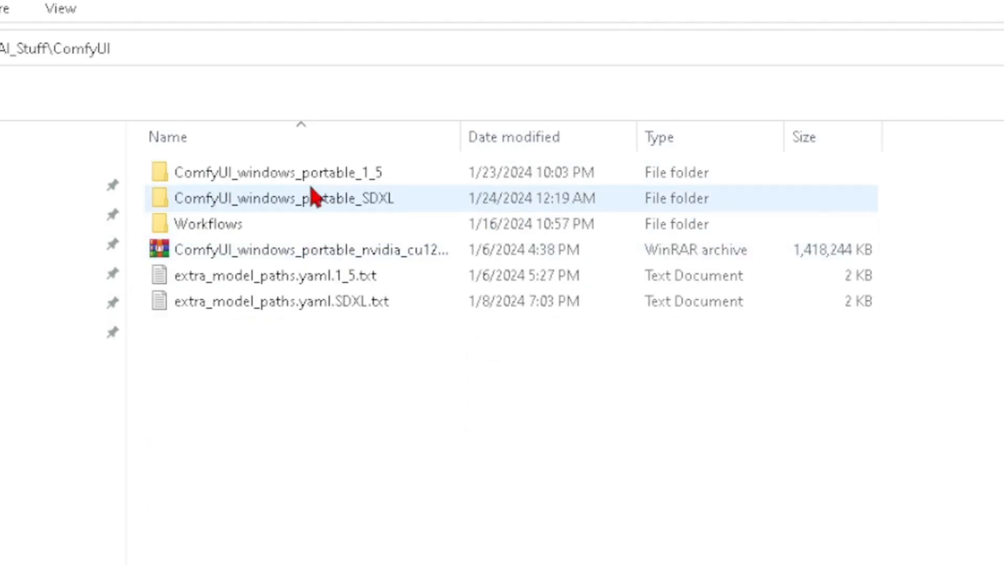
{"action": "double_click", "coordinate": [285, 201]}
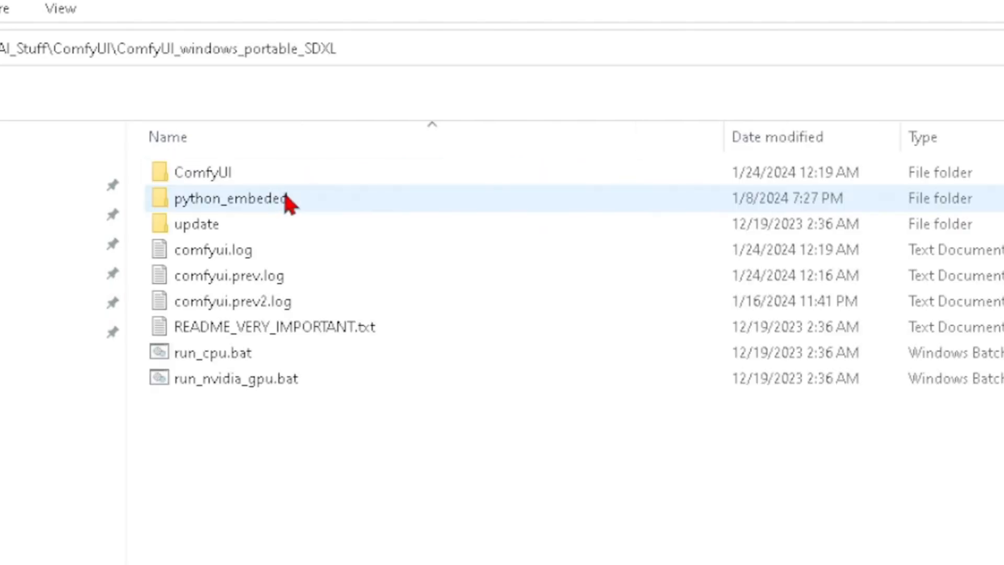
{"action": "double_click", "coordinate": [197, 173]}
{"action": "left_click", "coordinate": [303, 183]}
{"action": "key", "text": "m"}
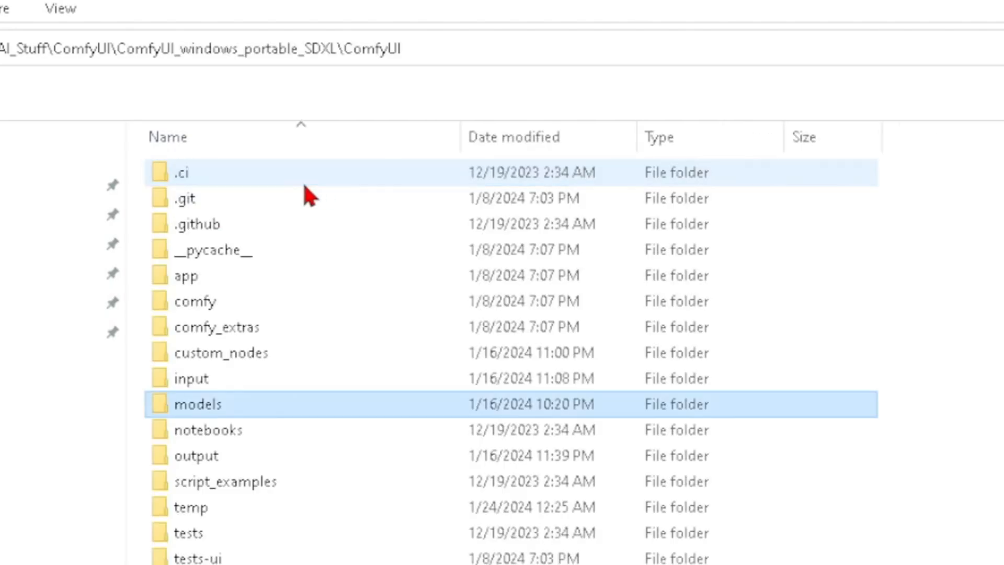
{"action": "key", "text": "Return"}
{"action": "double_click", "coordinate": [206, 177]}
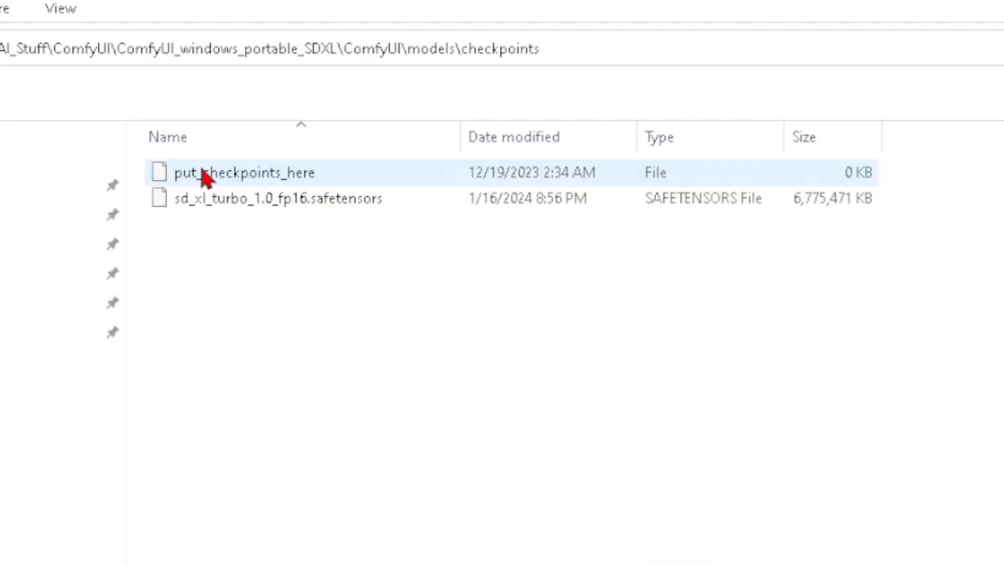
{"action": "left_click_drag", "start_coordinate": [443, 345], "coordinate": [132, 149]}
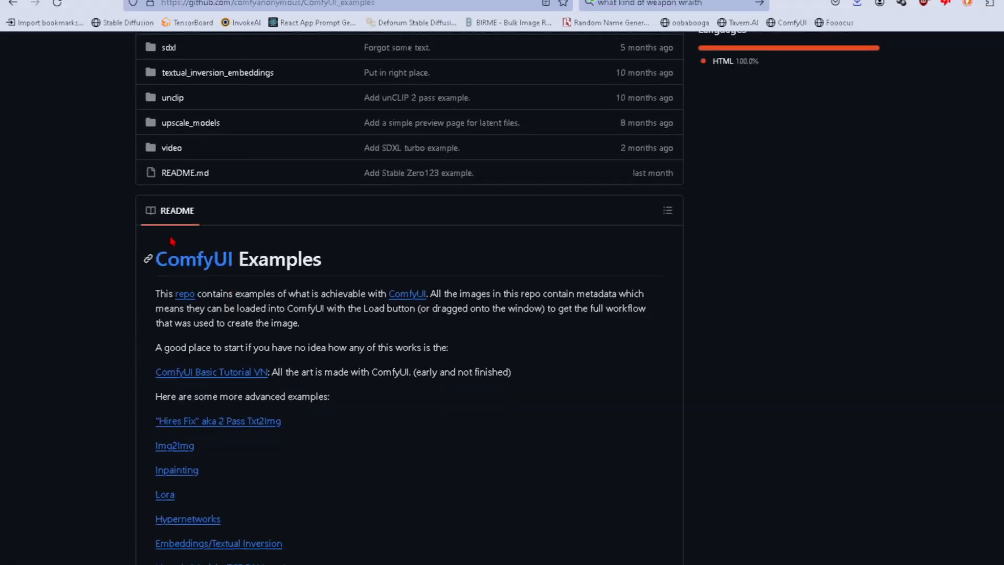
Browse the comfyanonymous ComfyUI_examples repository on GitHub in the browser and open its sdturbo example folder.
{"action": "scroll", "coordinate": [164, 196], "scroll_direction": "down", "scroll_amount": 5}
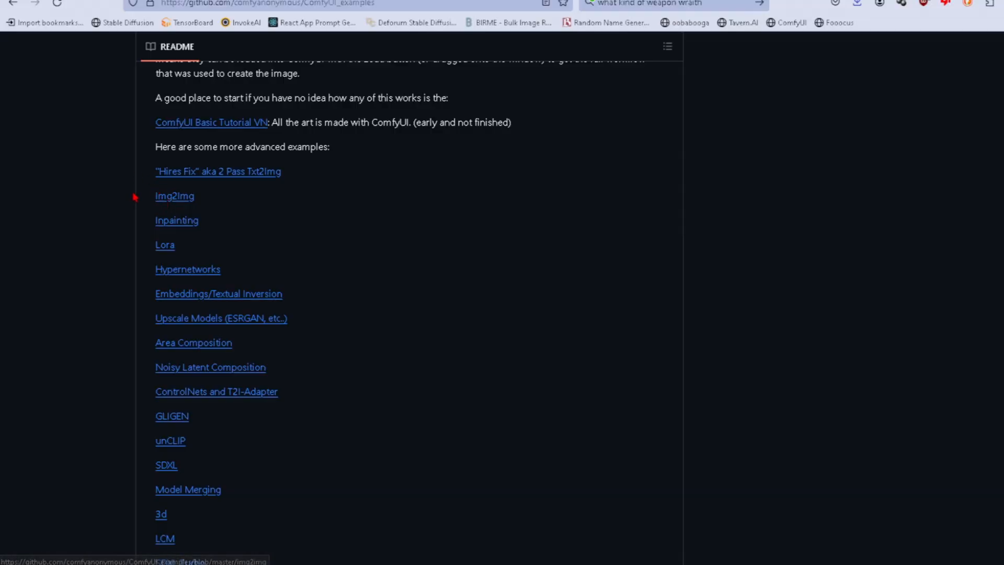
{"action": "scroll", "coordinate": [133, 210], "scroll_direction": "up", "scroll_amount": 15}
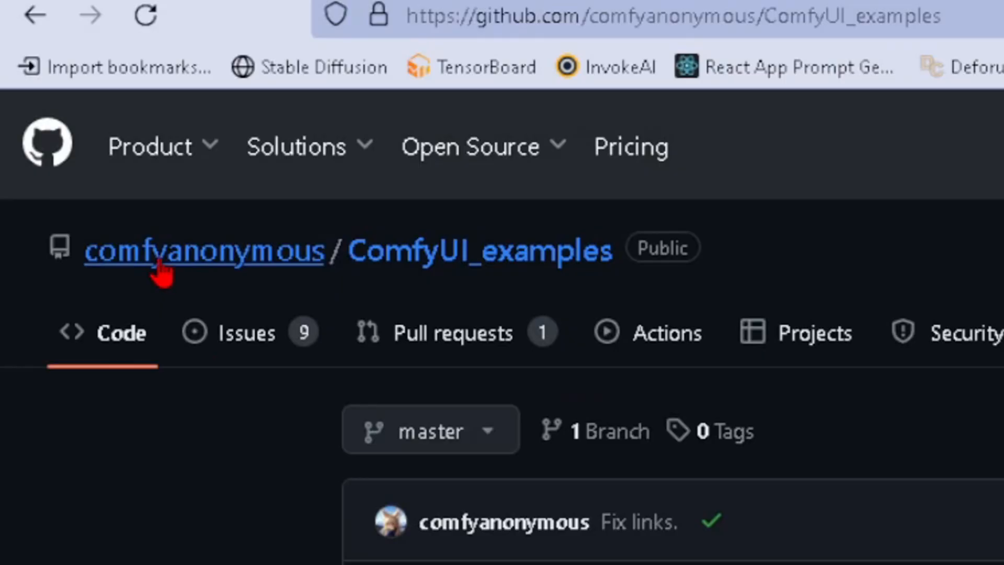
{"action": "mouse_move", "coordinate": [78, 101]}
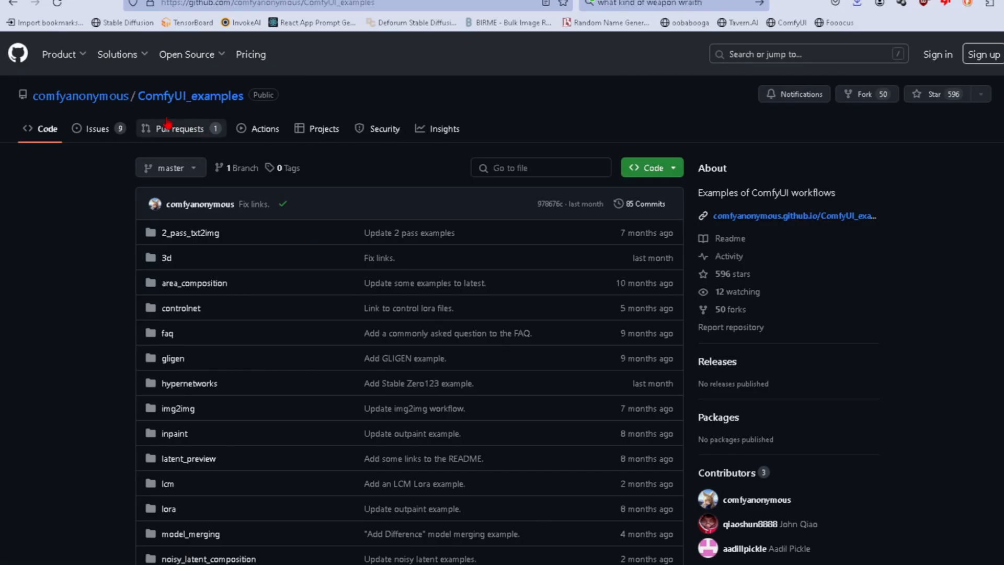
{"action": "scroll", "coordinate": [123, 223], "scroll_direction": "down", "scroll_amount": 15}
{"action": "left_click", "coordinate": [178, 376]}
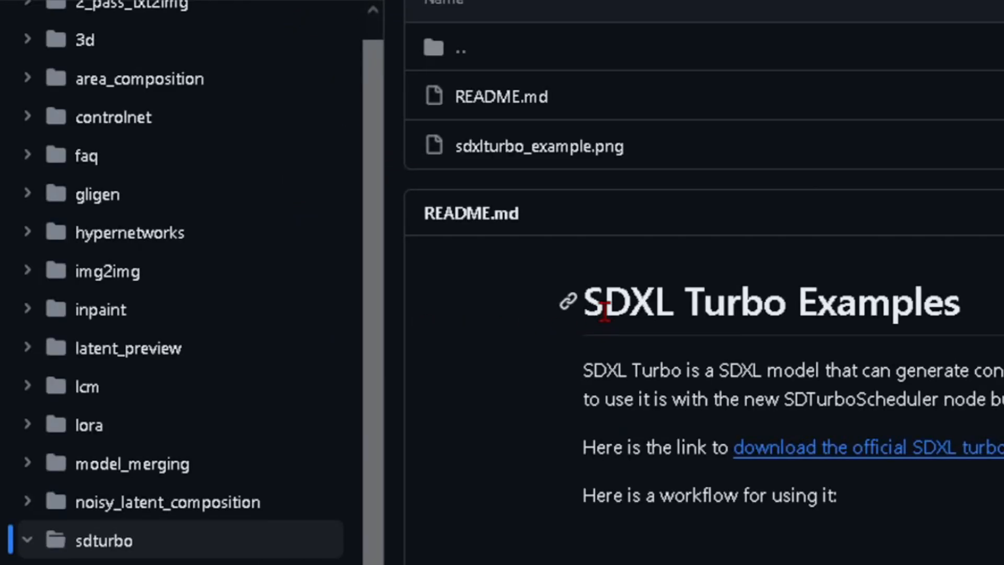
{"action": "scroll", "coordinate": [605, 313], "scroll_direction": "down", "scroll_amount": 3}
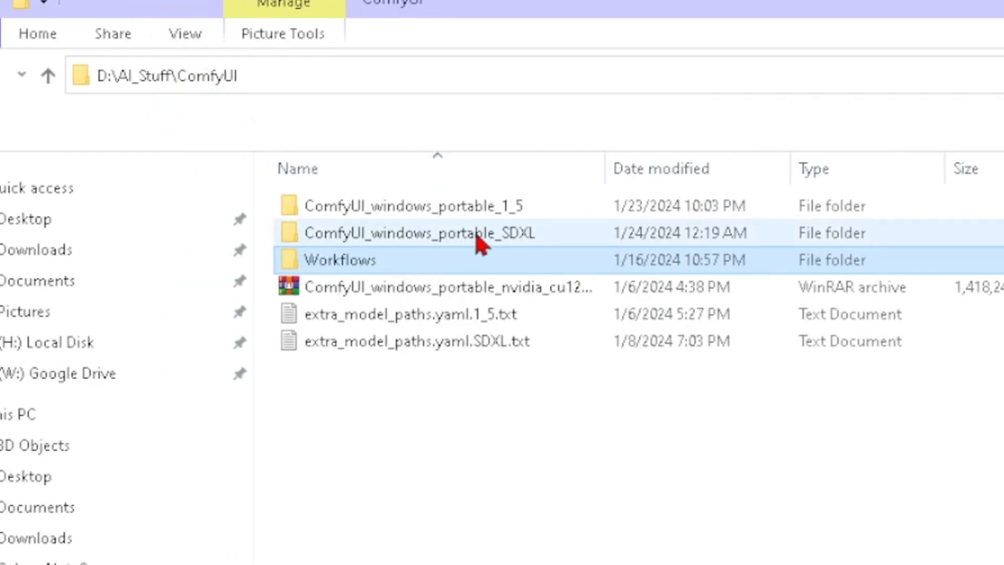
Open the Workflows folder in File Explorer, view the image comfyanonymous sdxlturbo_example.png, and close the viewer.
{"action": "double_click", "coordinate": [344, 266]}
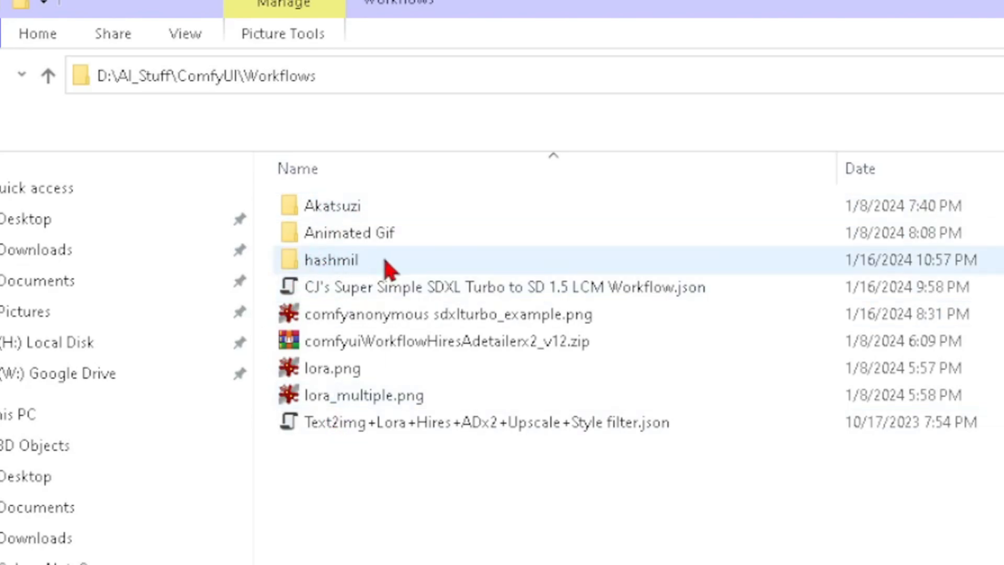
{"action": "double_click", "coordinate": [437, 314]}
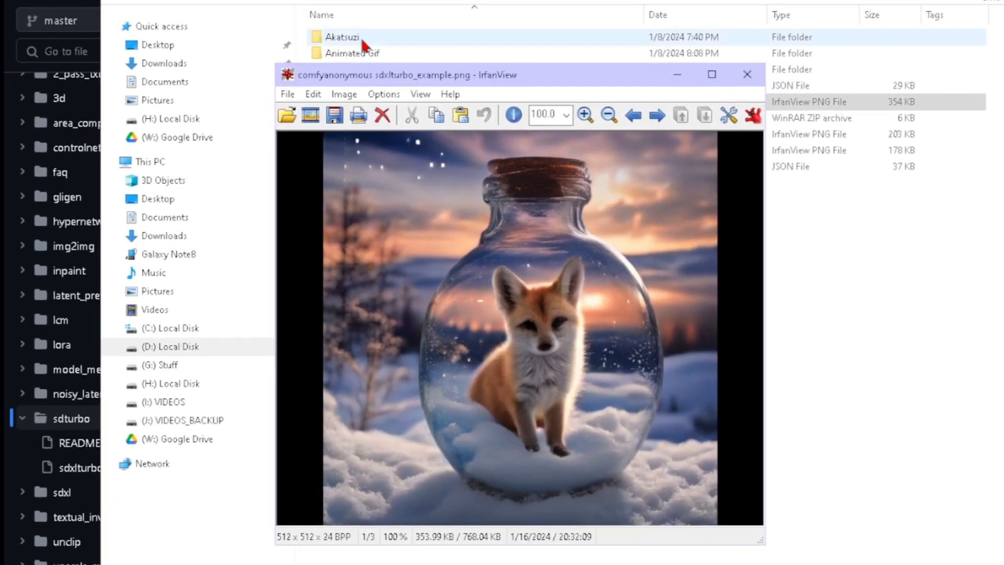
{"action": "left_click", "coordinate": [748, 76]}
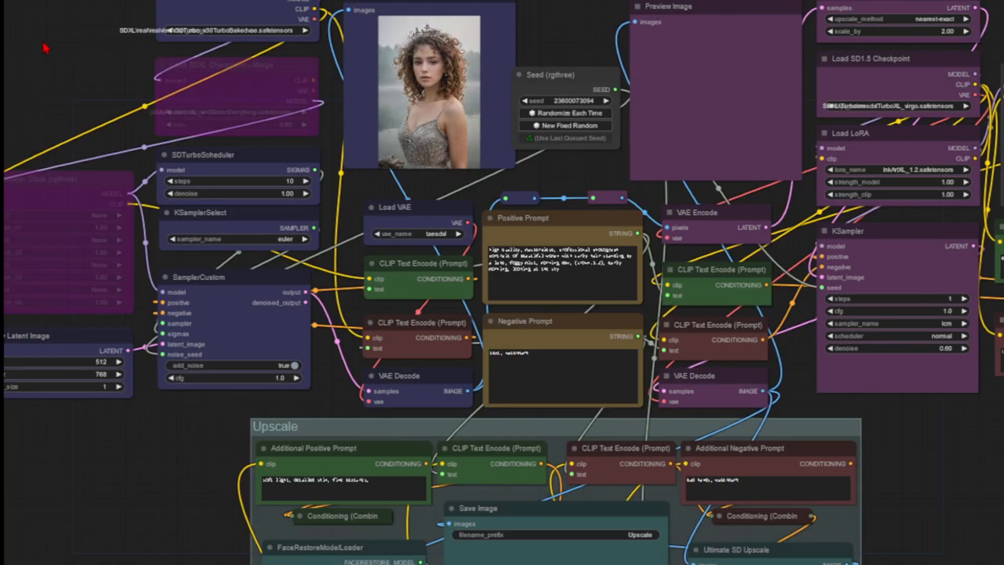
Switch to ComfyUI and load the workflow embedded in comfyanonymous sdxlturbo_example.png onto the canvas.
{"action": "key", "text": "alt+Tab"}
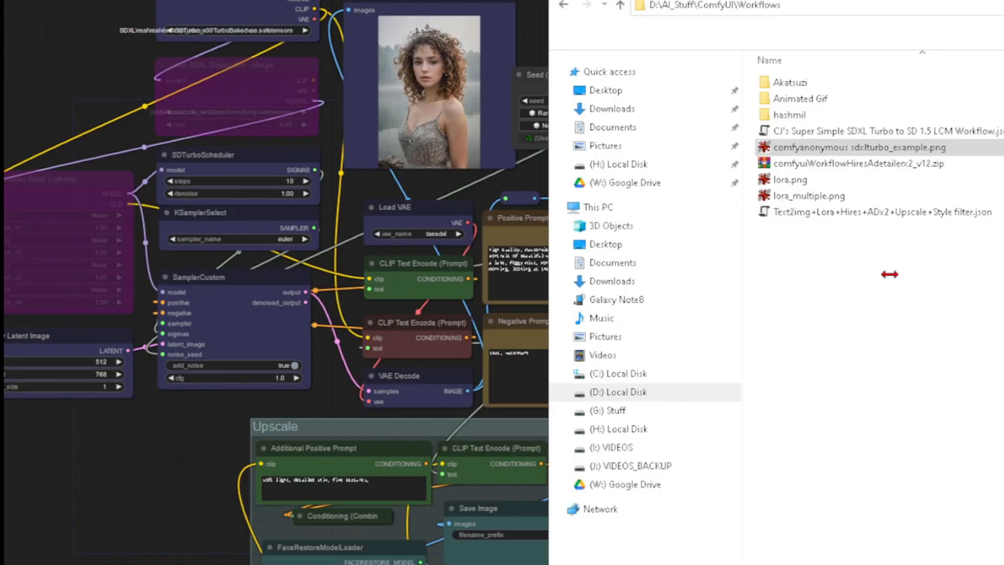
{"action": "left_click_drag", "start_coordinate": [811, 148], "coordinate": [112, 74]}
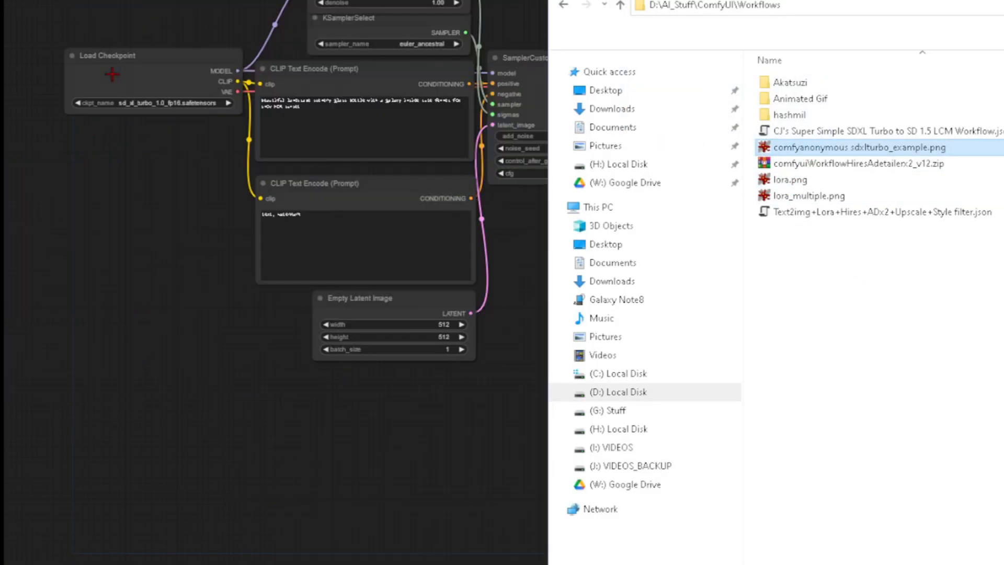
{"action": "left_click", "coordinate": [158, 15]}
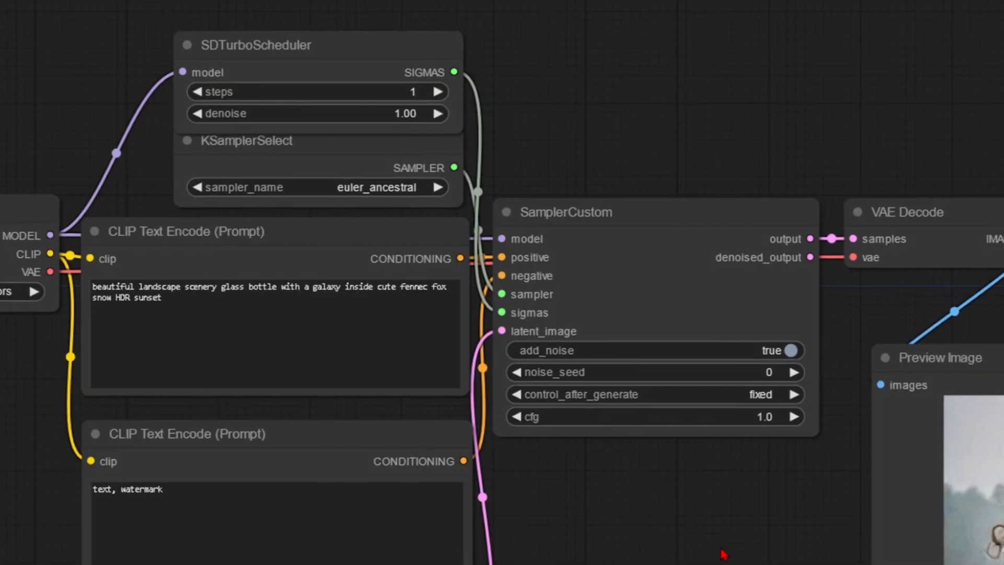
{"action": "left_click_drag", "start_coordinate": [724, 554], "coordinate": [493, 311]}
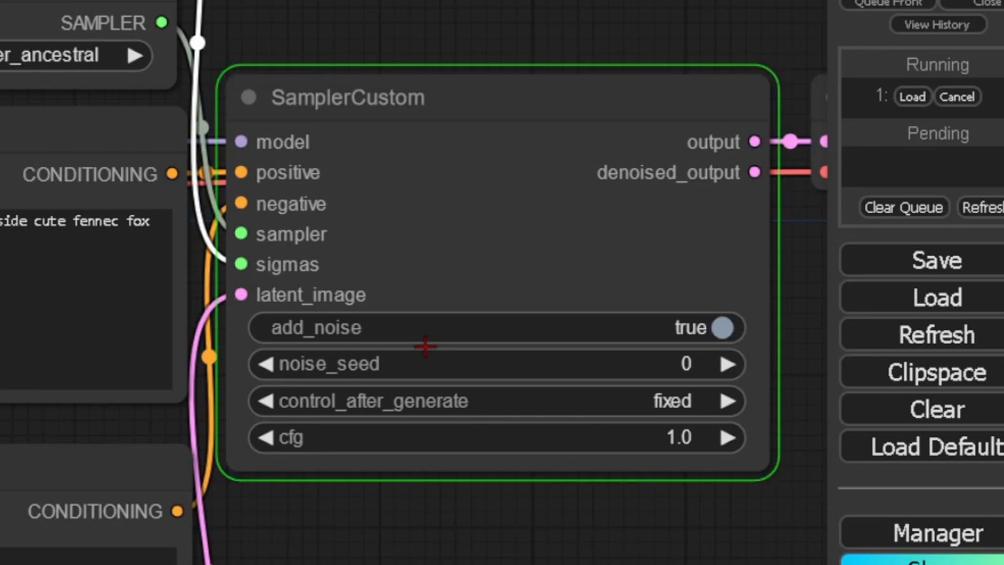
Replace the positive prompt with "oil painting of a woman sitting on a couch" and queue the generation.
{"action": "left_click_drag", "start_coordinate": [479, 563], "coordinate": [0, 483]}
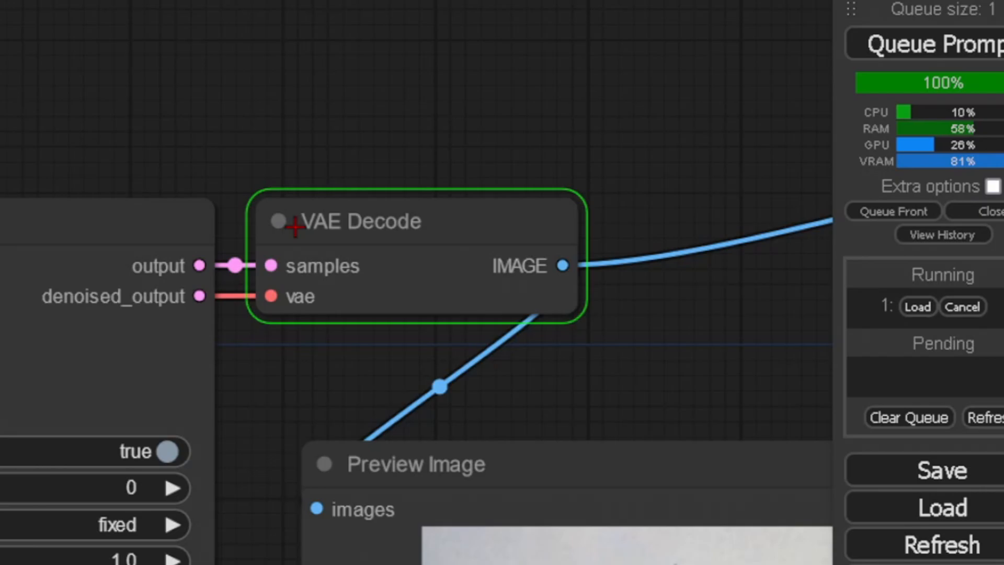
{"action": "left_click_drag", "start_coordinate": [225, 564], "coordinate": [0, 304]}
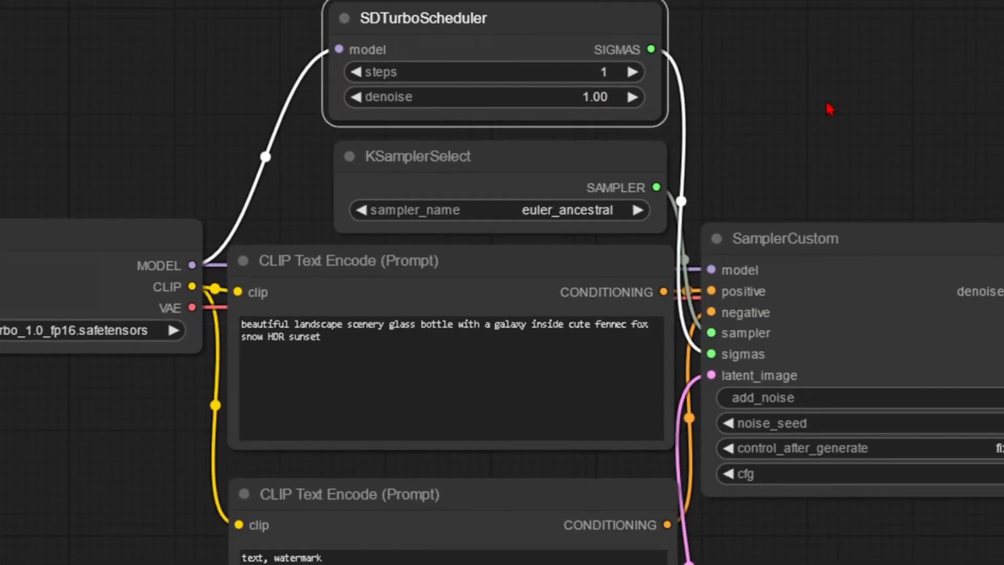
{"action": "left_click_drag", "start_coordinate": [831, 109], "coordinate": [502, 136]}
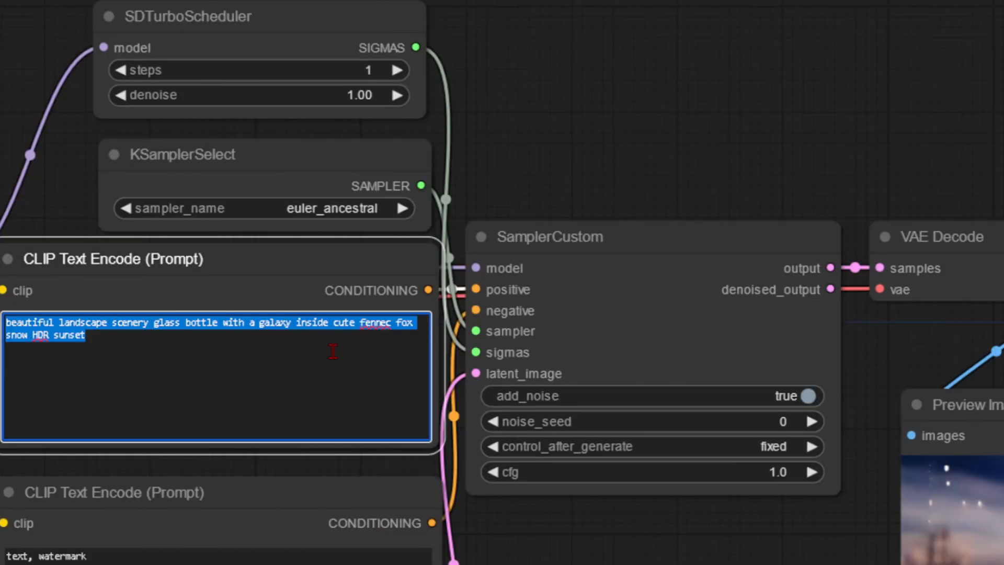
{"action": "key", "text": "BackSpace"}
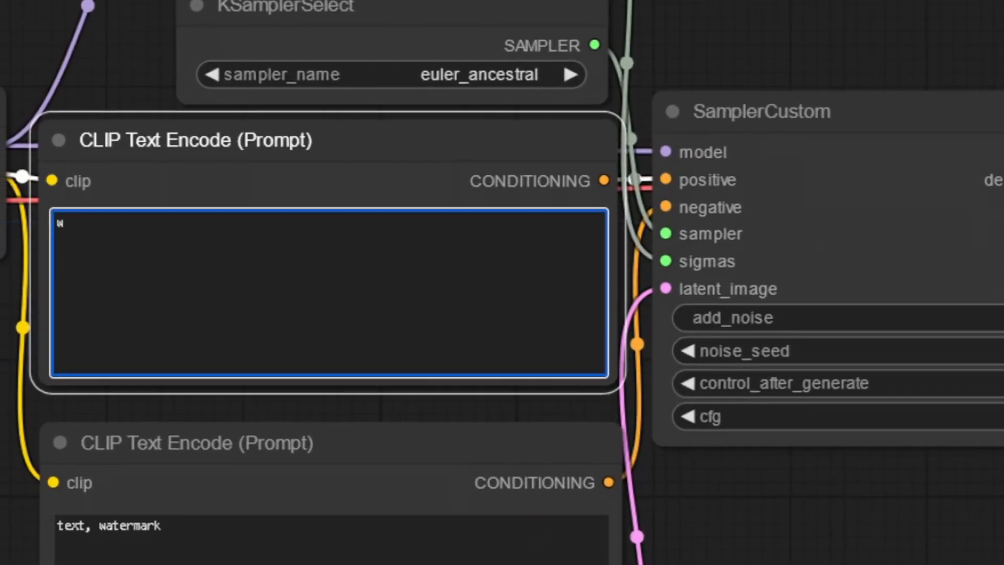
{"action": "type", "text": "oui"}
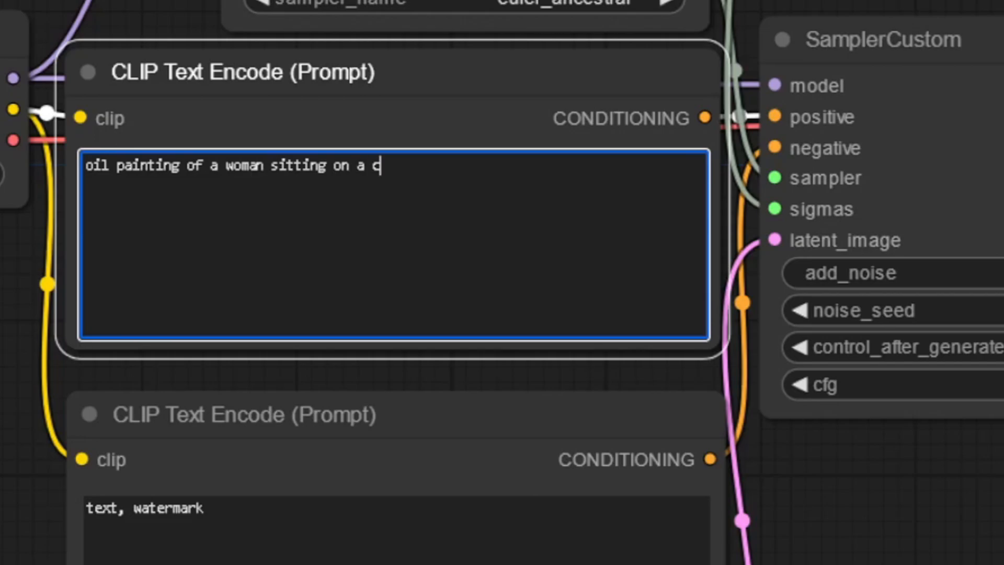
{"action": "key", "text": "ctrl+Return"}
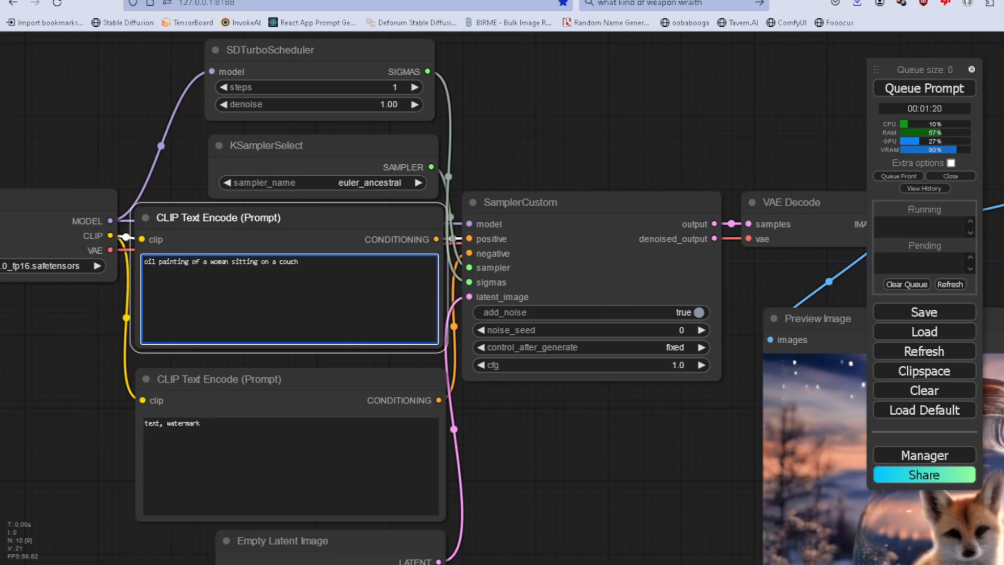
Move the SamplerCustom node upward and place the Preview Image node close beside the prompt nodes.
{"action": "left_click_drag", "start_coordinate": [560, 224], "coordinate": [566, 25]}
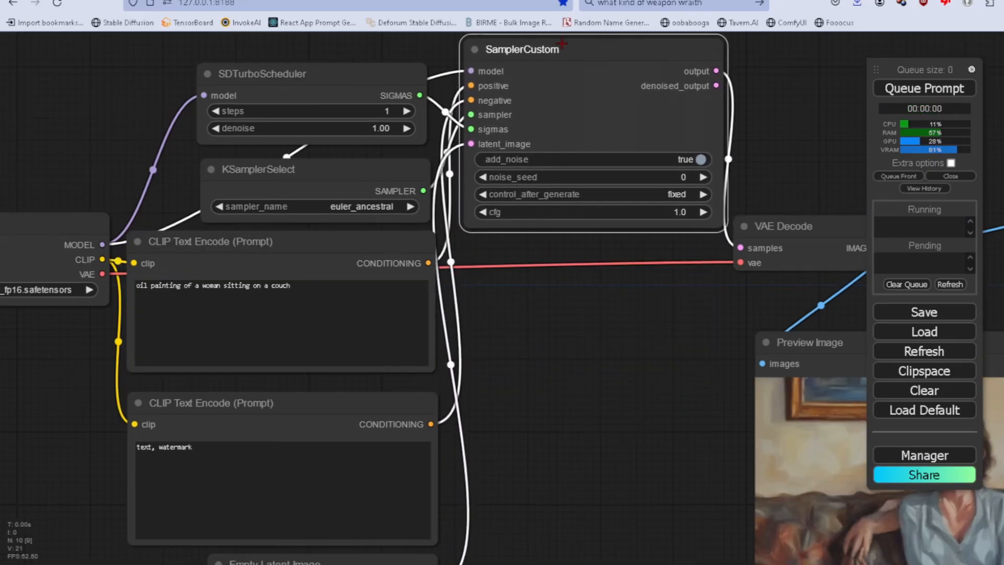
{"action": "left_click_drag", "start_coordinate": [804, 345], "coordinate": [531, 276]}
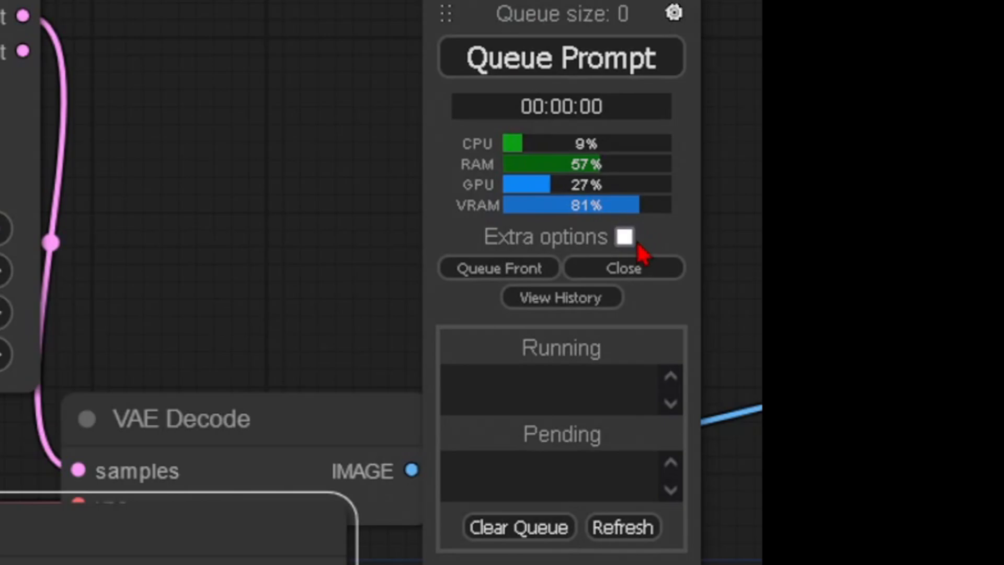
Show the extra queue options and enable Auto Queue.
{"action": "left_click", "coordinate": [786, 199]}
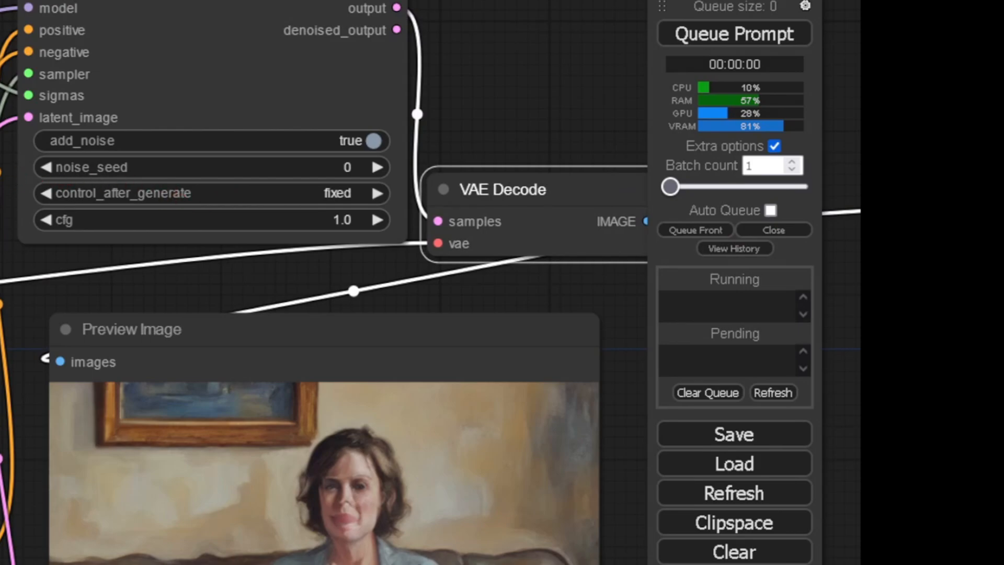
{"action": "left_click_drag", "start_coordinate": [470, 293], "coordinate": [431, 250]}
{"action": "left_click_drag", "start_coordinate": [327, 292], "coordinate": [327, 293]}
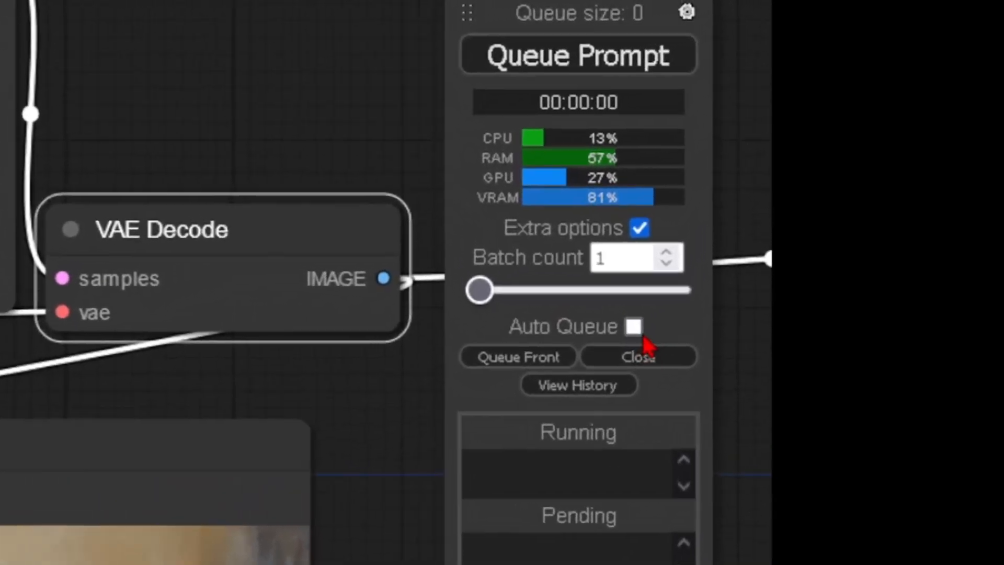
{"action": "left_click", "coordinate": [728, 215]}
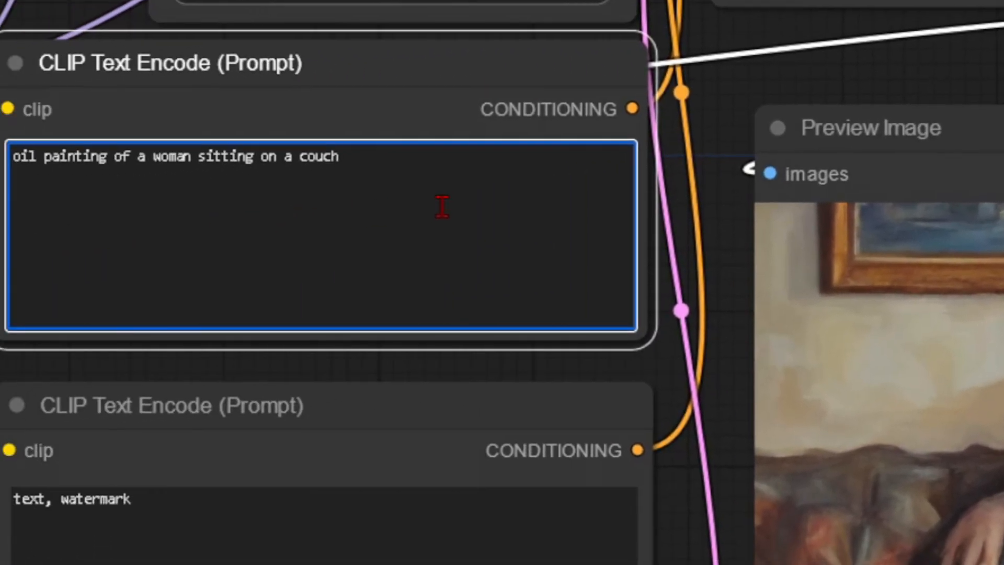
Append ", highly detailed" to the positive prompt.
{"action": "type", "text": ", hig"}
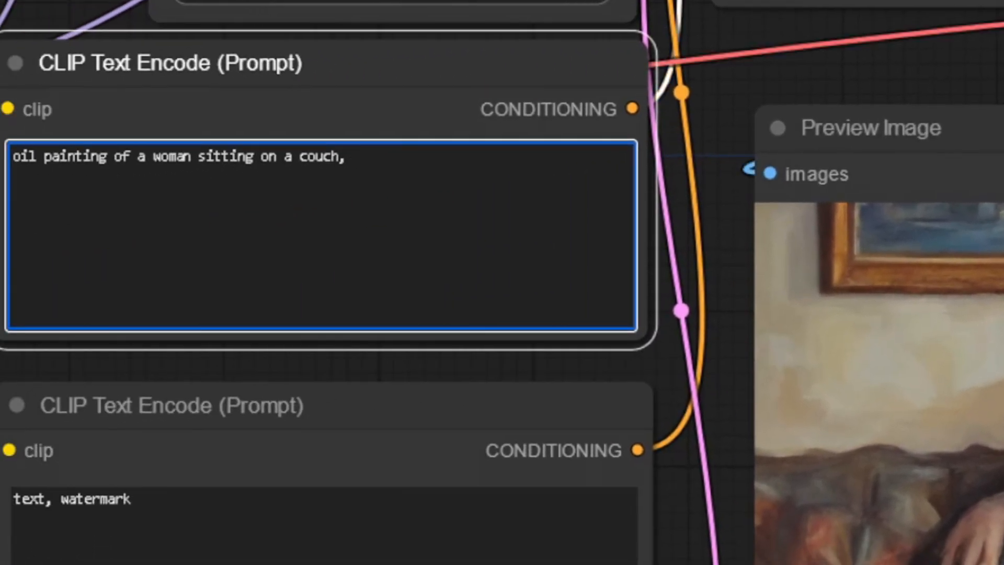
{"action": "type", "text": "hly detailed"}
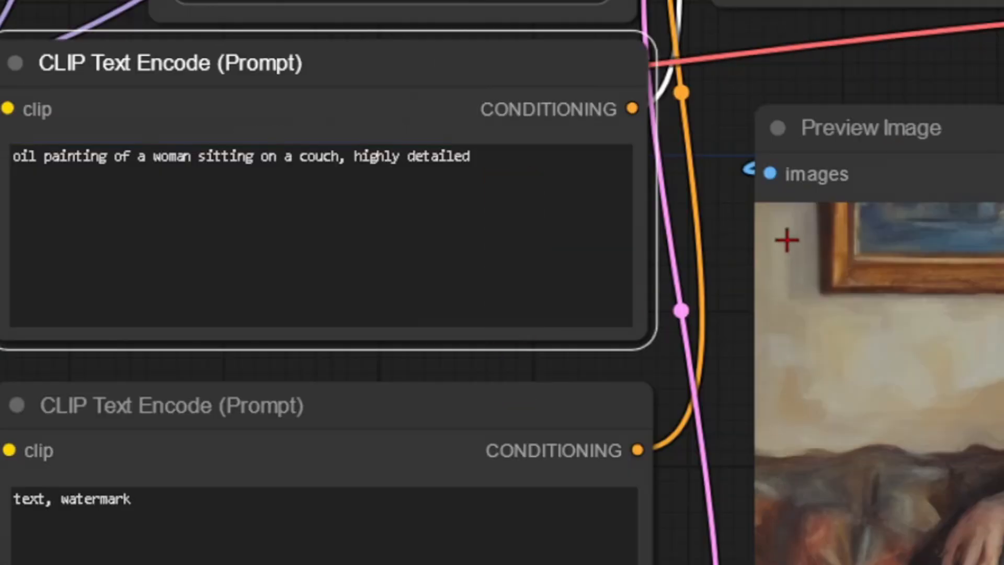
Switch to the command prompt, restart the ComfyUI server with run_nvidia_gpu.bat, and close the extra browser window it launches.
{"action": "key", "text": "alt+Tab"}
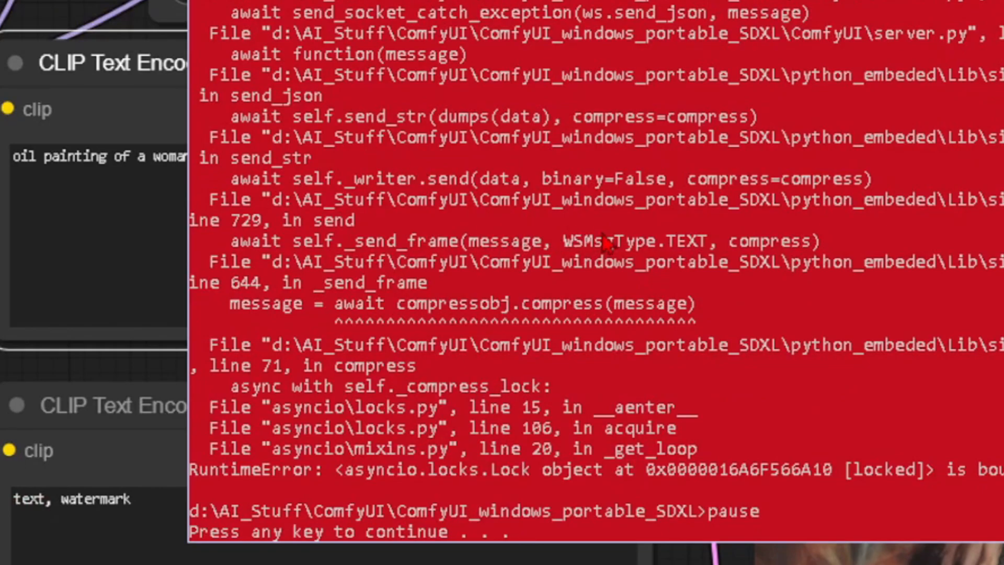
{"action": "type", "text": "run_nvidia_gpu.bat"}
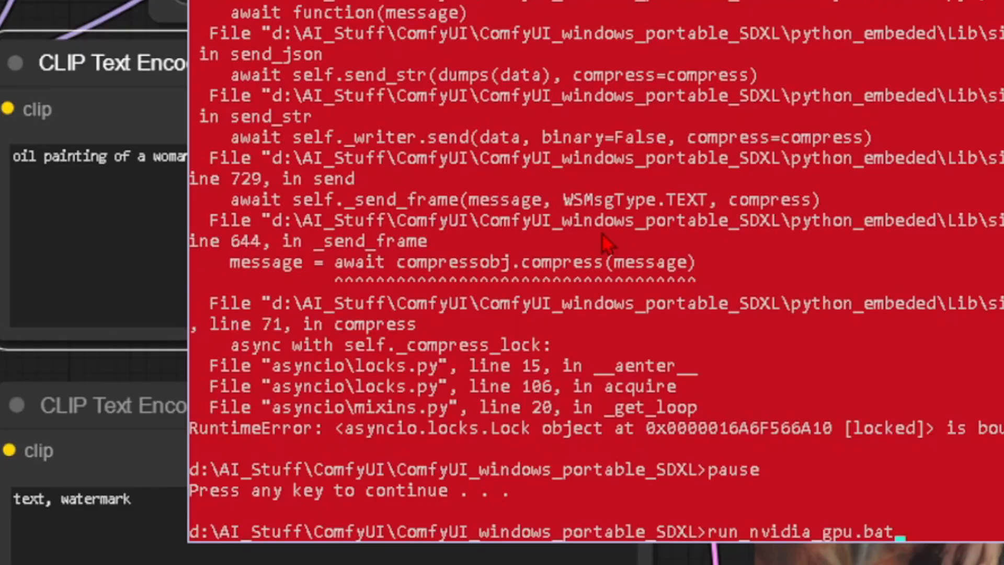
{"action": "key", "text": "Return"}
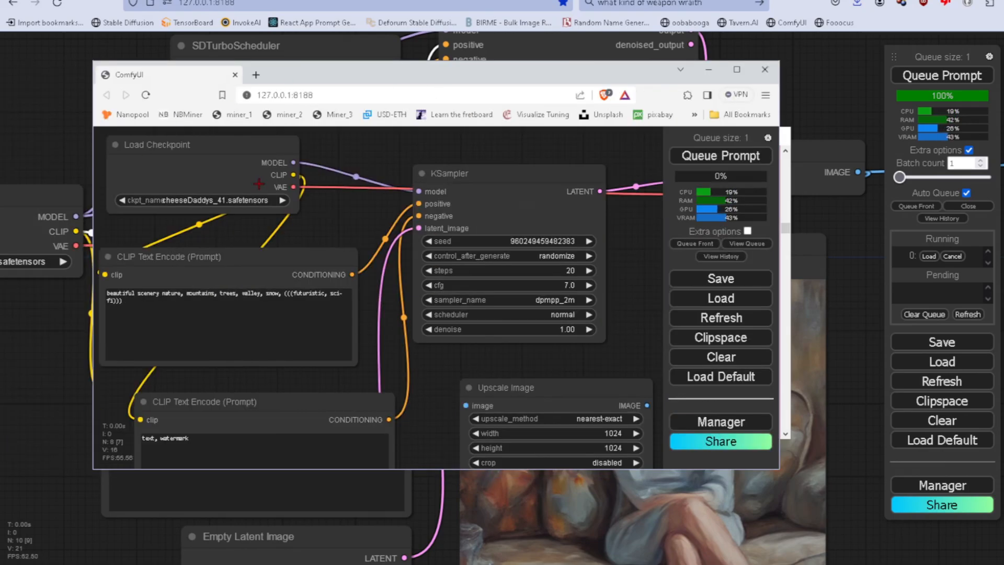
{"action": "scroll", "coordinate": [456, 234], "scroll_direction": "down", "scroll_amount": 5}
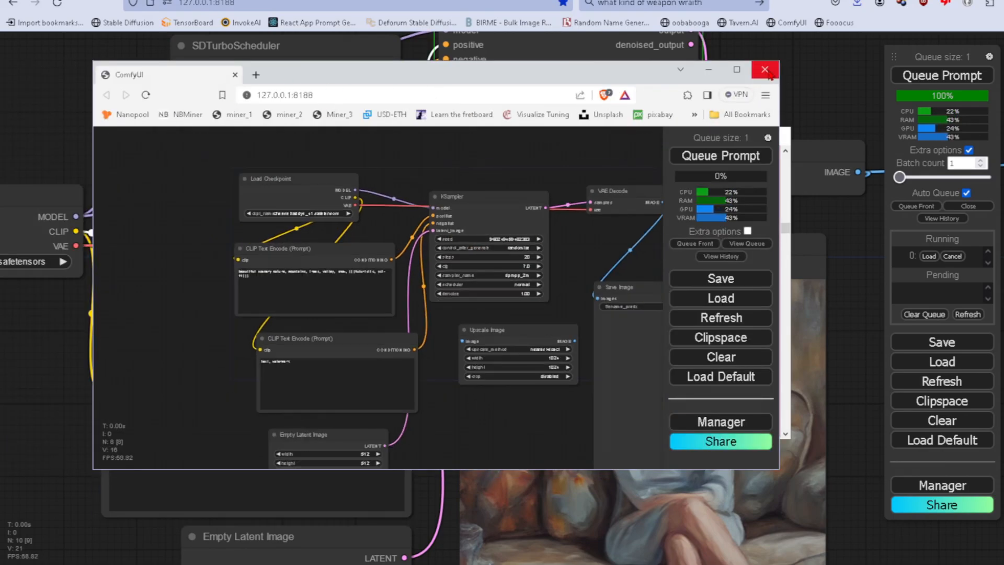
{"action": "left_click", "coordinate": [767, 70]}
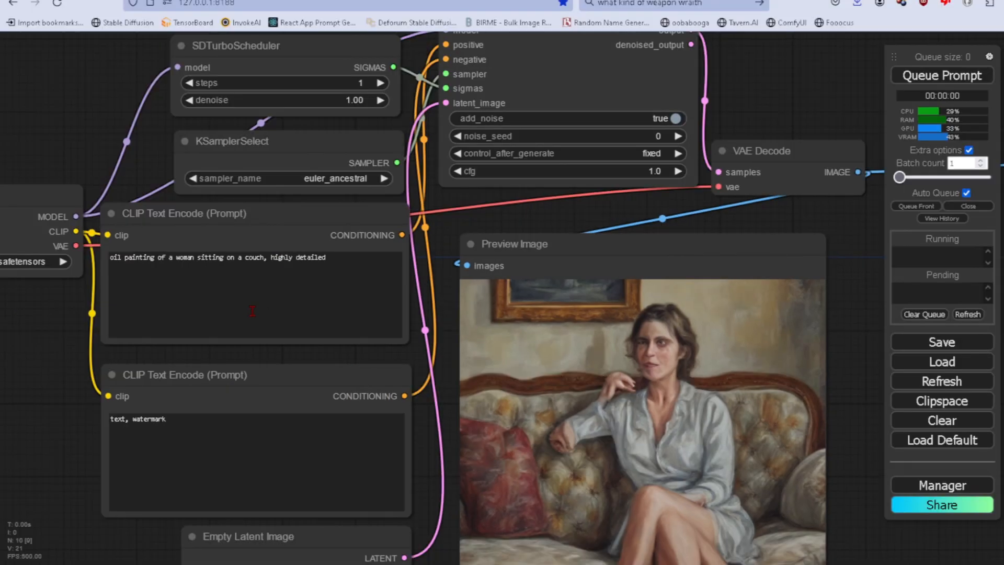
Append ", syn rays" to the positive prompt and ", low quality, low detail" to the negative prompt.
{"action": "left_click", "coordinate": [343, 268]}
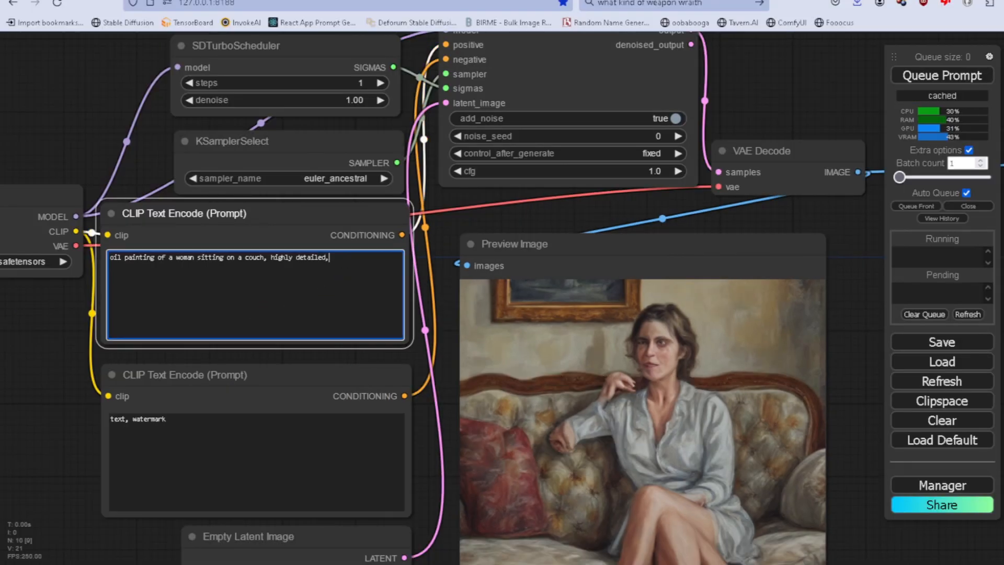
{"action": "type", "text": "syn rays"}
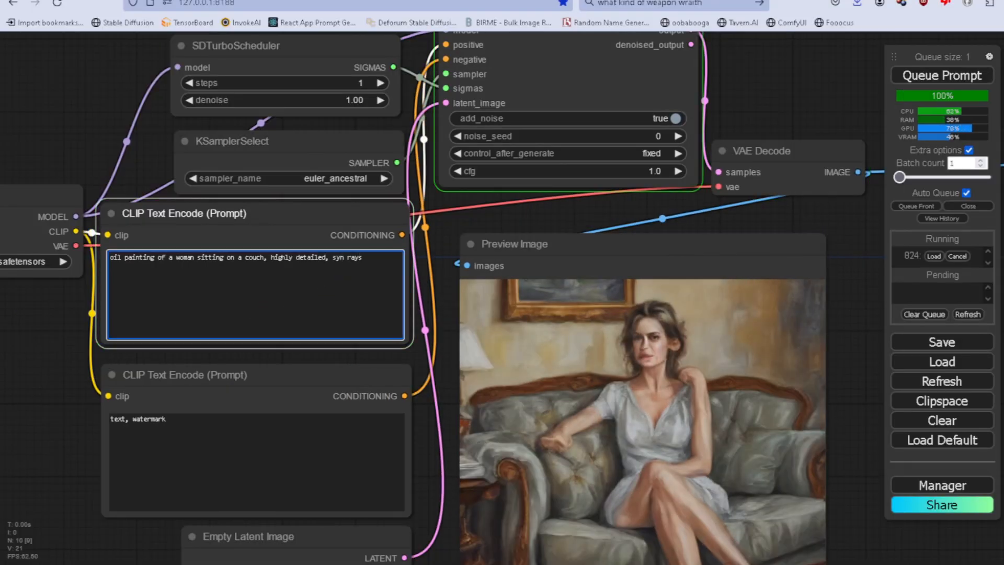
{"action": "left_click", "coordinate": [194, 438]}
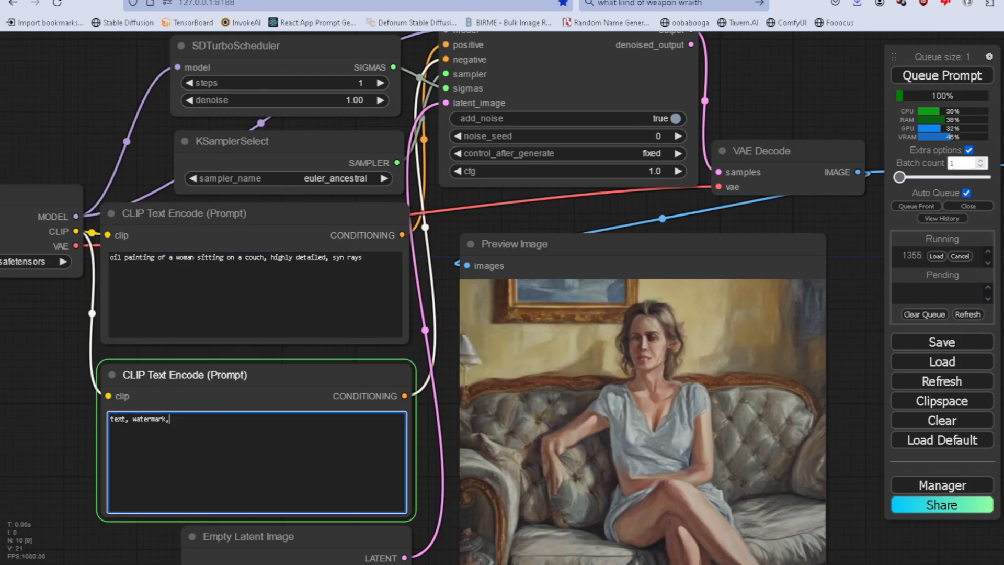
{"action": "type", "text": ", low quality, low detail"}
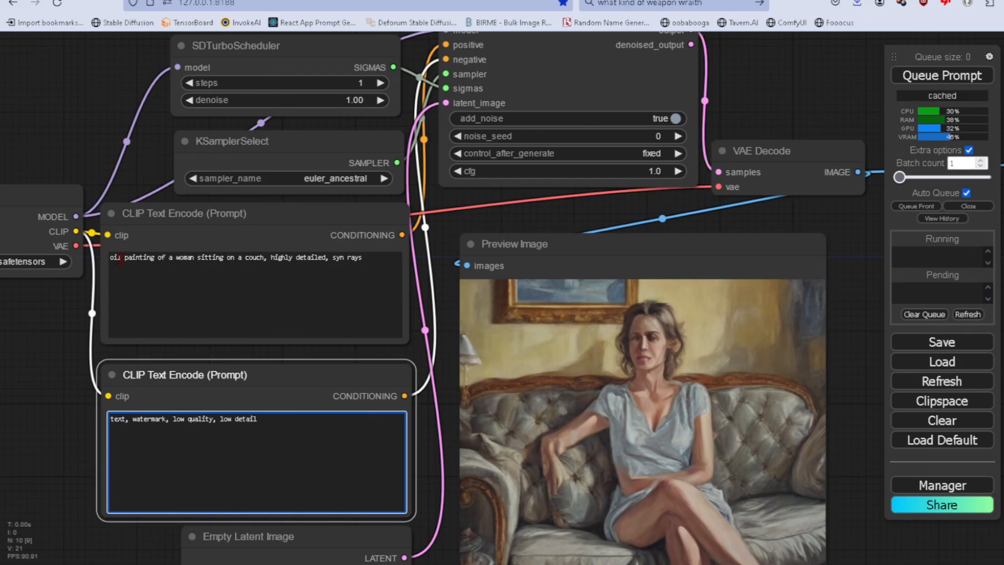
Change the opening words of the positive prompt to "watercolor painting".
{"action": "double_click", "coordinate": [152, 257]}
{"action": "type", "text": "watercolor"}
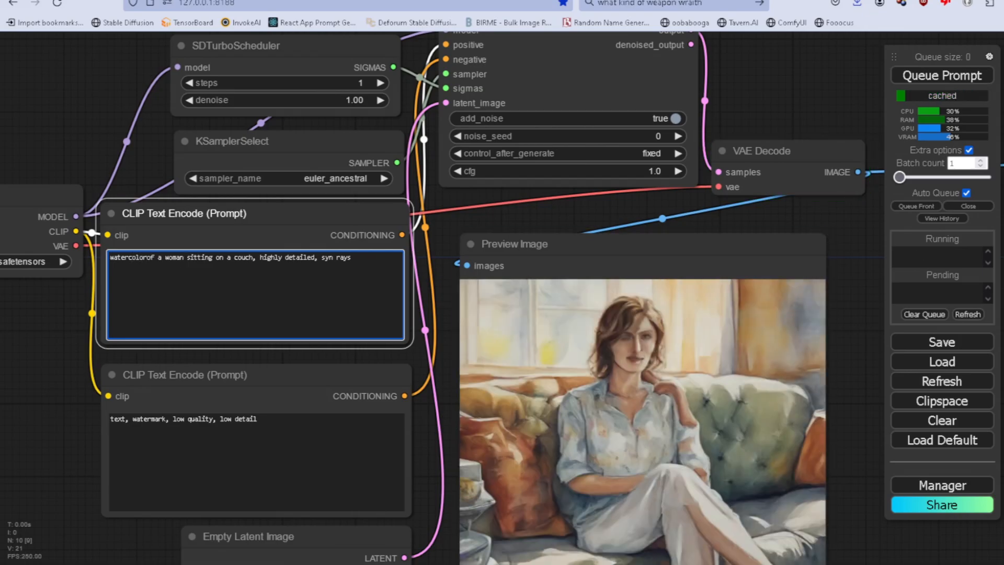
{"action": "type", "text": " painting"}
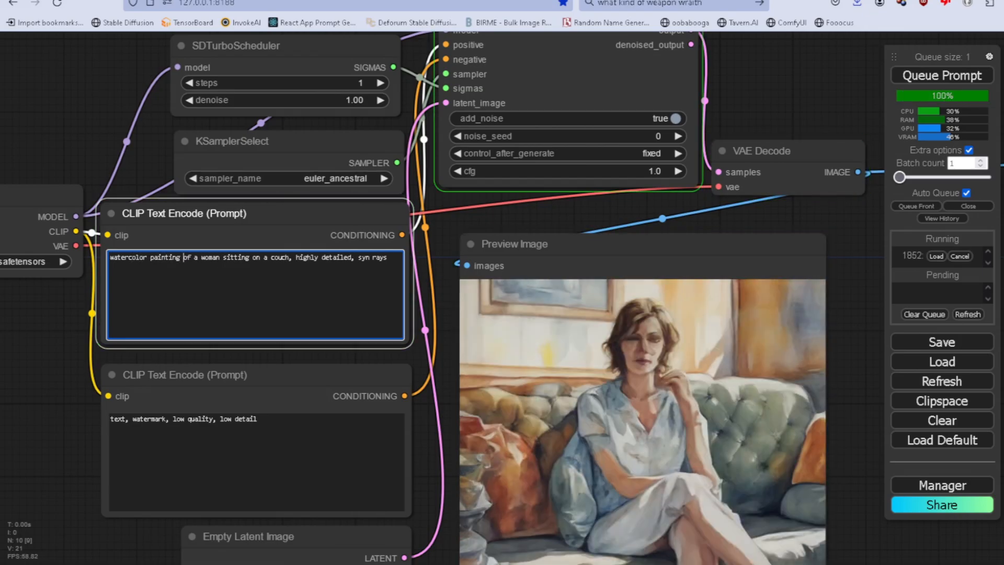
Reword the positive prompt to "picture of a woman sitting on a couch, highly detailed, syn rays".
{"action": "key", "text": "shift+Home"}
{"action": "type", "text": "water"}
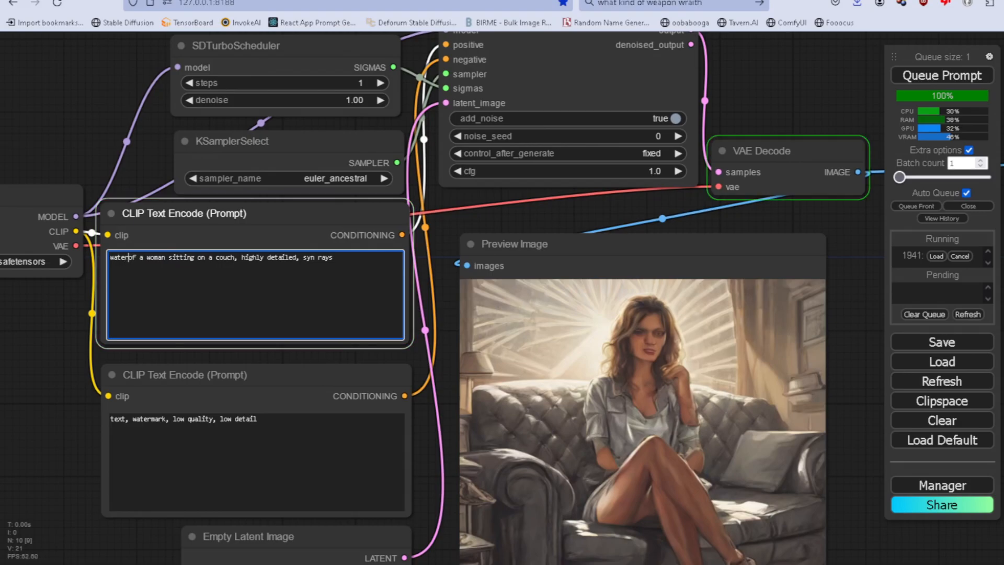
{"action": "key", "text": "BackSpace"}
{"action": "key", "text": "BackSpace"}
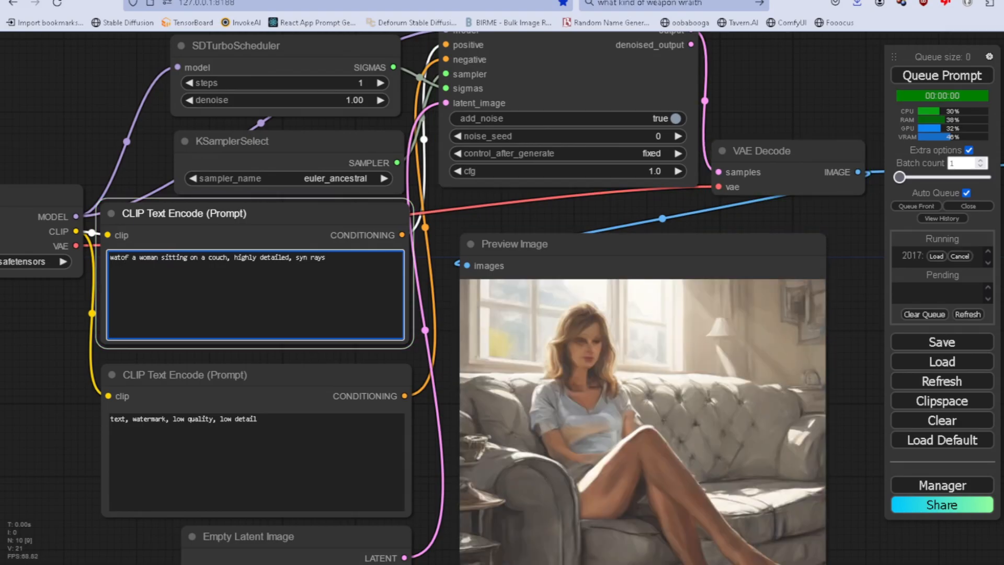
{"action": "key", "text": "BackSpace"}
{"action": "key", "text": "BackSpace"}
{"action": "key", "text": "BackSpace"}
{"action": "type", "text": "picture"}
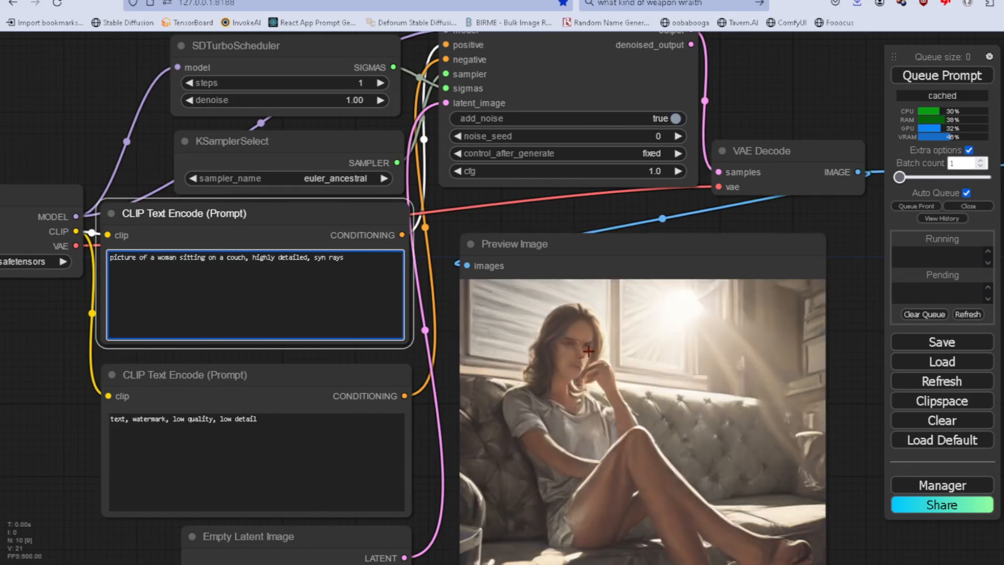
Filter the Load Checkpoint models by "turbo" and select SDXL\real\realvisxlV30Turbo_v30TurboBakedvae.safetensors.
{"action": "left_click_drag", "start_coordinate": [64, 96], "coordinate": [264, 164]}
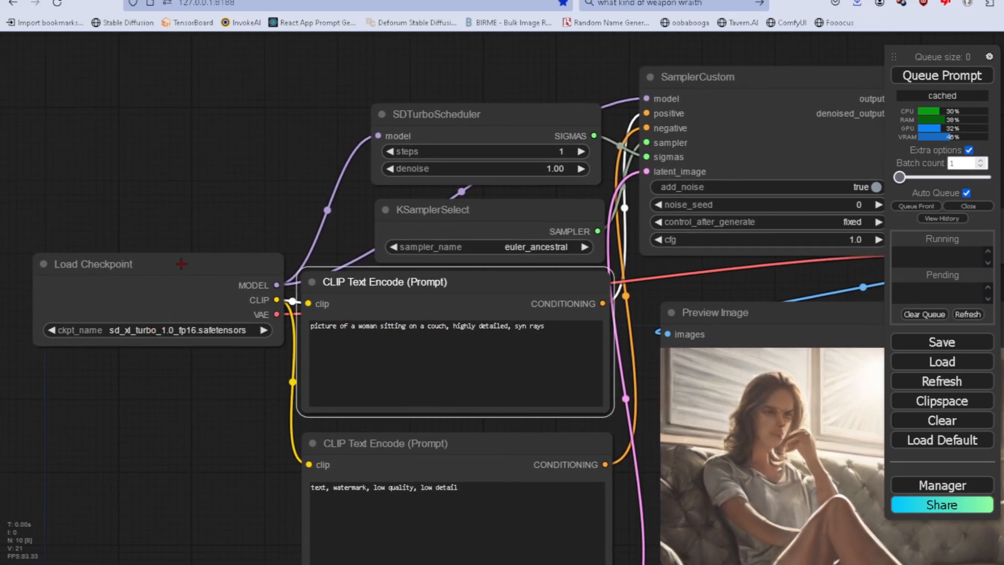
{"action": "left_click", "coordinate": [210, 330]}
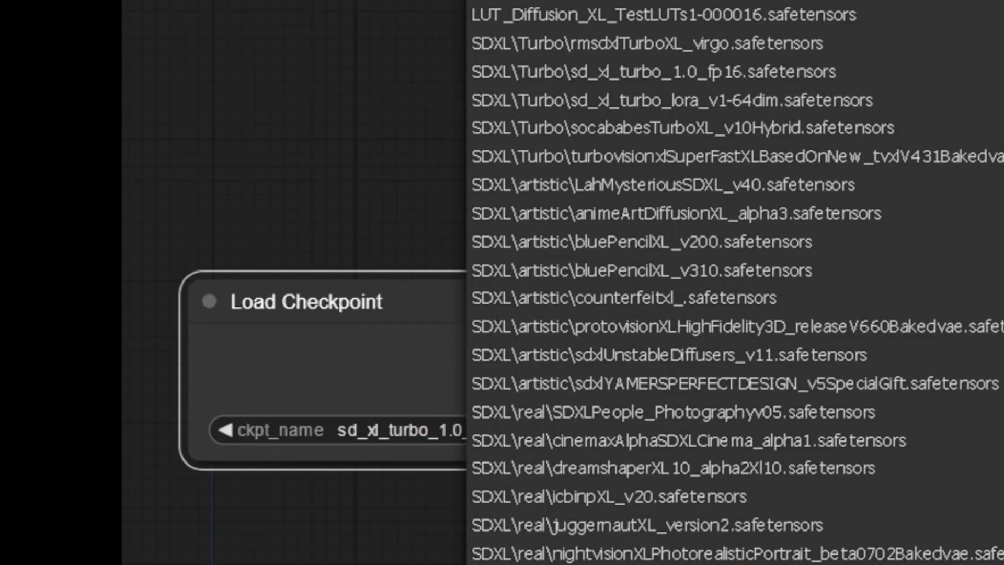
{"action": "type", "text": "tr"}
{"action": "key", "text": "BackSpace"}
{"action": "type", "text": "urbo"}
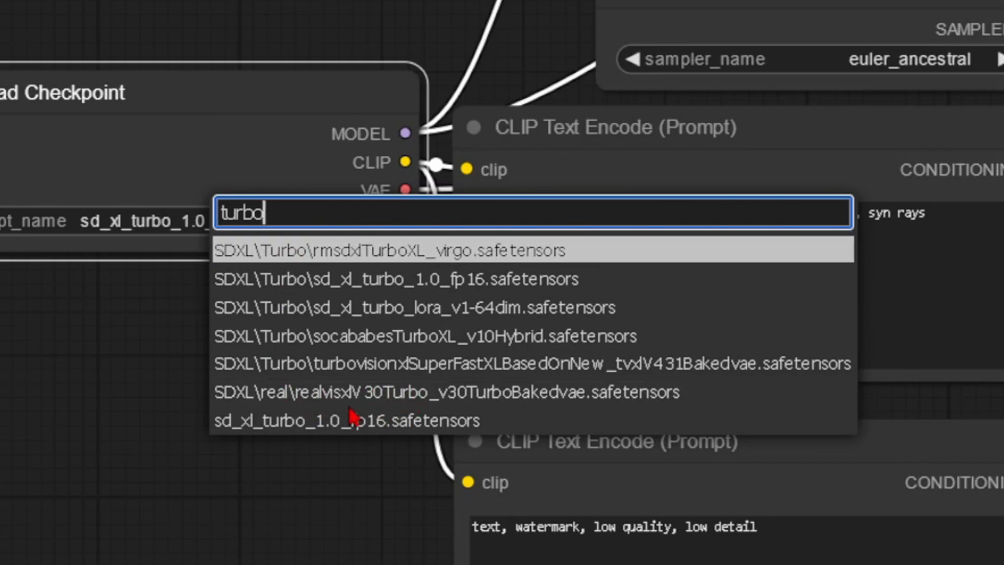
{"action": "key", "text": "ctrl+2"}
{"action": "left_click", "coordinate": [345, 391]}
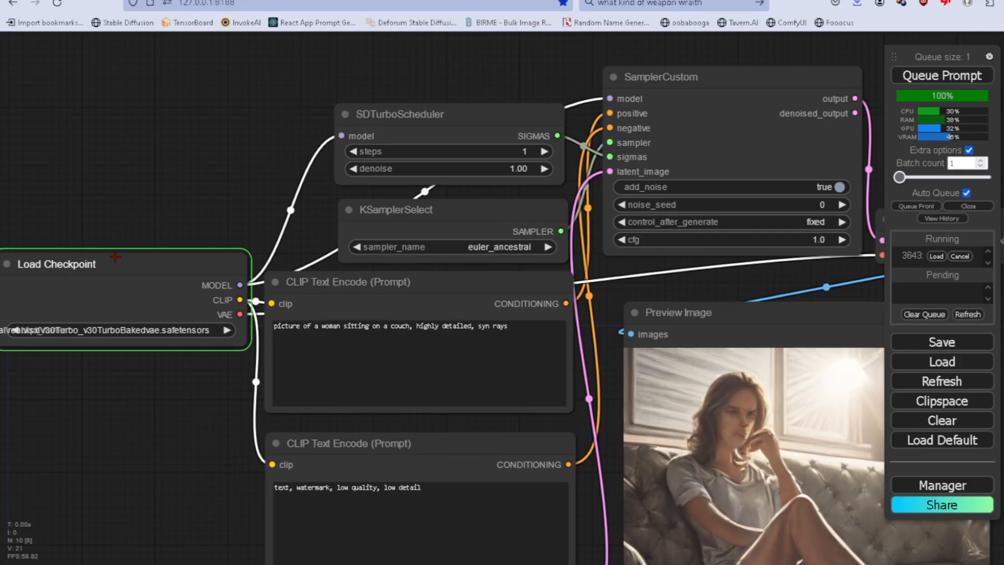
Rearrange the canvas so the Load Checkpoint node sits directly above SDTurboScheduler, close to the sampler and preview.
{"action": "left_click_drag", "start_coordinate": [102, 263], "coordinate": [430, 32]}
{"action": "left_click_drag", "start_coordinate": [177, 233], "coordinate": [13, 283]}
{"action": "left_click_drag", "start_coordinate": [292, 76], "coordinate": [295, 66]}
{"action": "left_click_drag", "start_coordinate": [295, 67], "coordinate": [311, 50]}
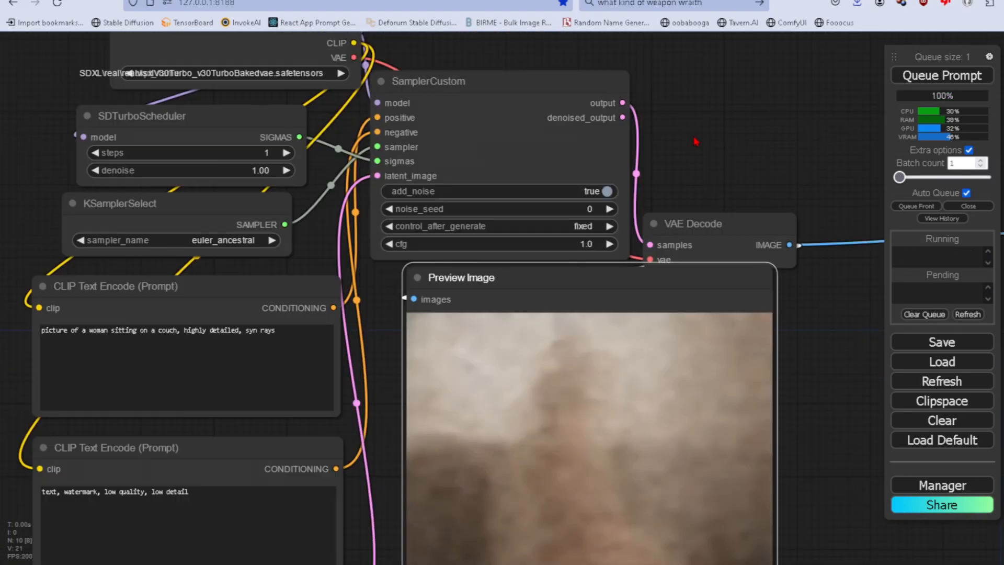
{"action": "left_click_drag", "start_coordinate": [695, 142], "coordinate": [723, 165]}
{"action": "left_click_drag", "start_coordinate": [589, 297], "coordinate": [592, 167]}
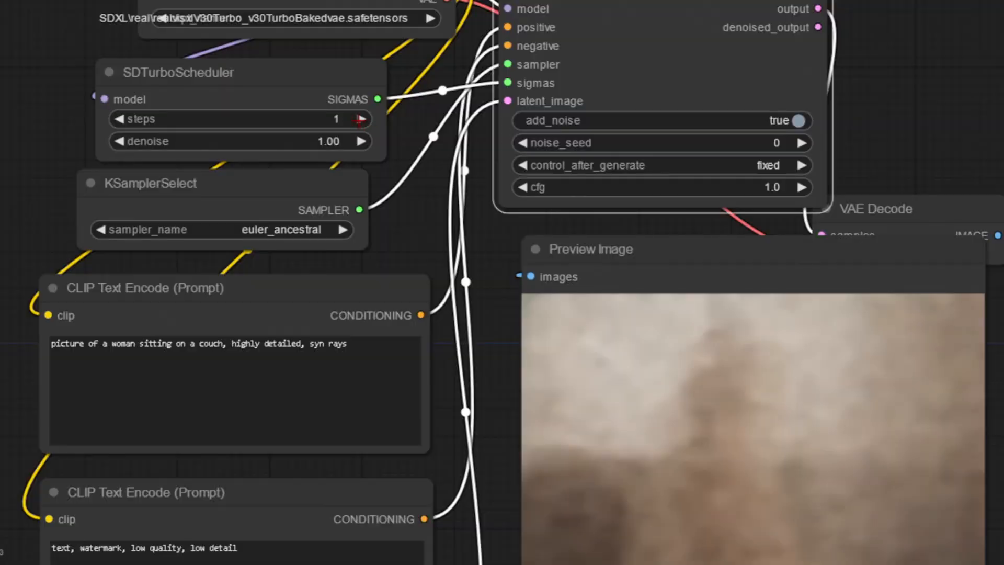
Increase the SDTurboScheduler steps to 10.
{"action": "left_click", "coordinate": [360, 119]}
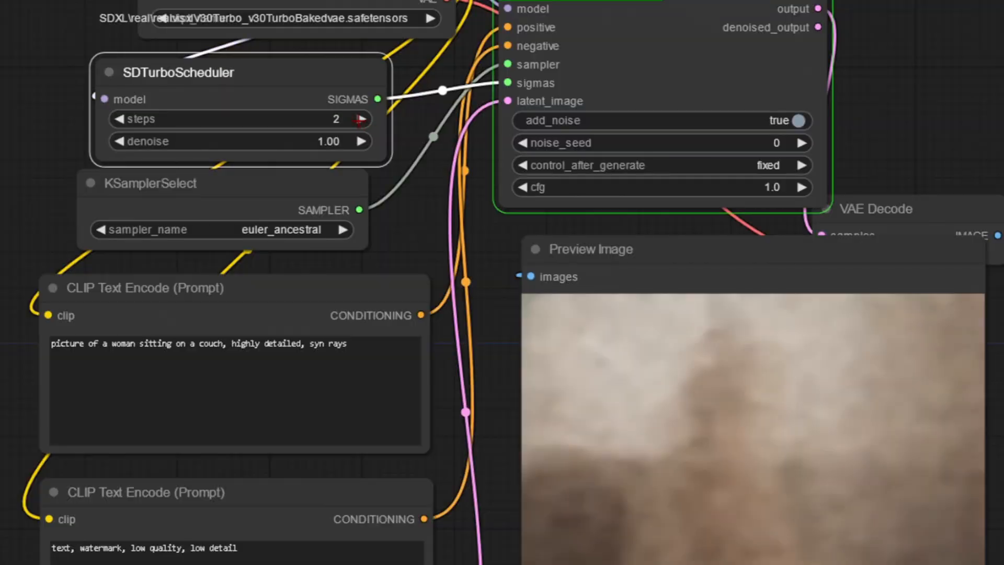
{"action": "left_click", "coordinate": [360, 119]}
{"action": "left_click", "coordinate": [360, 119]}
{"action": "left_click", "coordinate": [360, 119]}
{"action": "left_click", "coordinate": [360, 119]}
{"action": "left_click", "coordinate": [360, 120]}
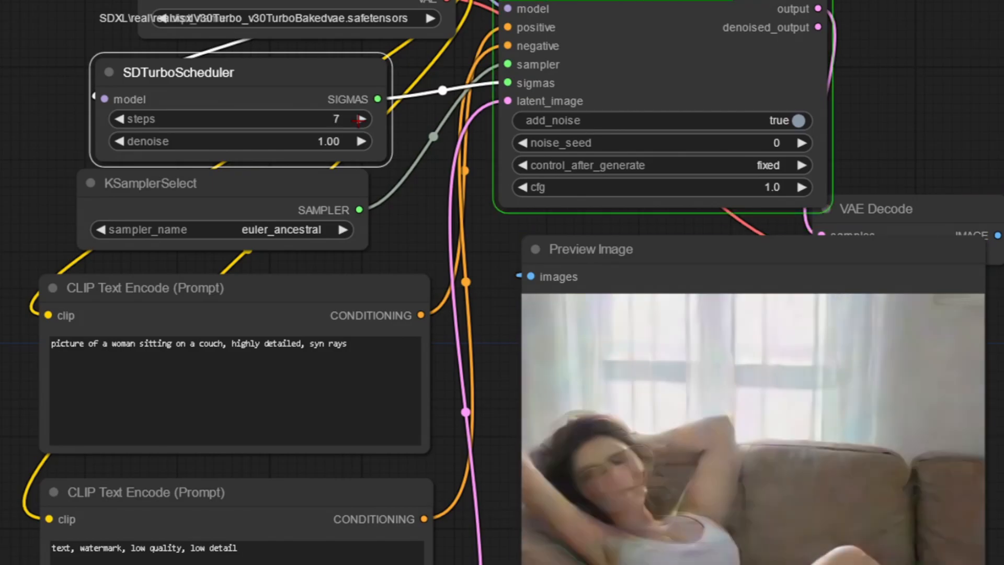
{"action": "left_click", "coordinate": [360, 120]}
{"action": "left_click", "coordinate": [360, 119]}
{"action": "left_click", "coordinate": [360, 119]}
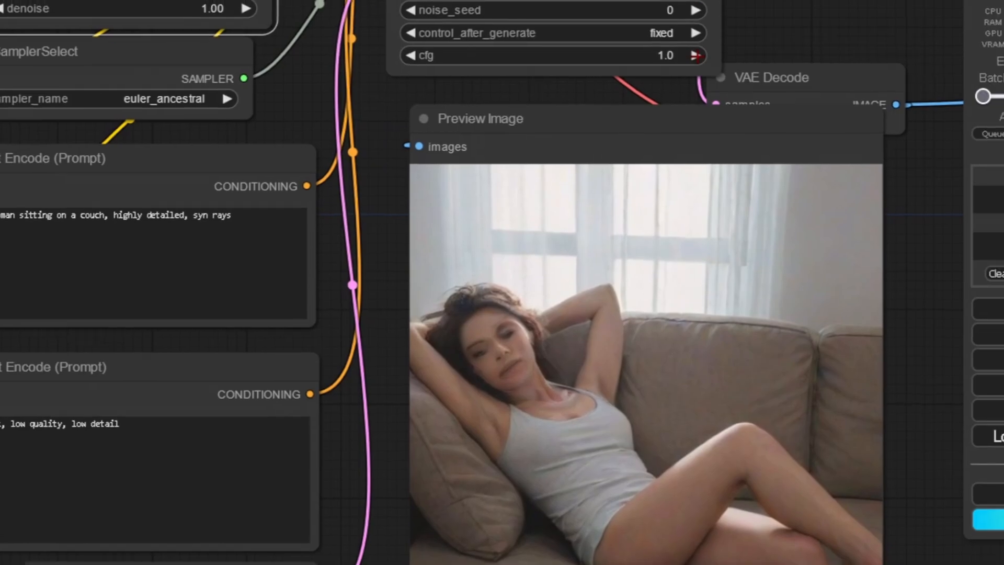
Raise the SamplerCustom cfg gradually to 2.1 while Auto Queue regenerates the preview.
{"action": "left_click", "coordinate": [802, 187]}
{"action": "left_click", "coordinate": [802, 187]}
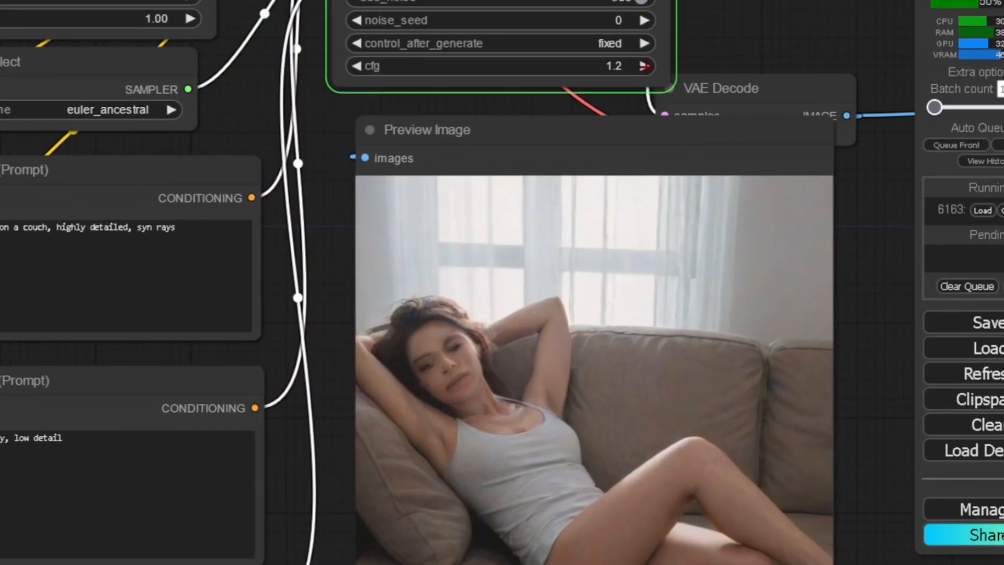
{"action": "left_click", "coordinate": [645, 66]}
{"action": "left_click", "coordinate": [645, 66]}
{"action": "left_click", "coordinate": [645, 66]}
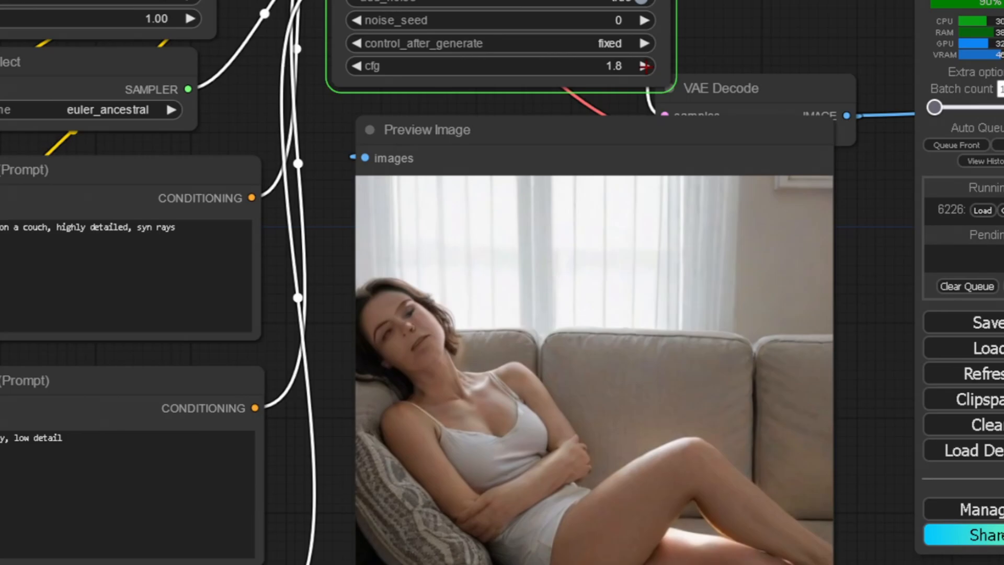
{"action": "left_click", "coordinate": [645, 66]}
{"action": "left_click", "coordinate": [645, 66]}
Continue raising the SamplerCustom cfg to 2.7 while the preview regenerates.
{"action": "left_click", "coordinate": [645, 65]}
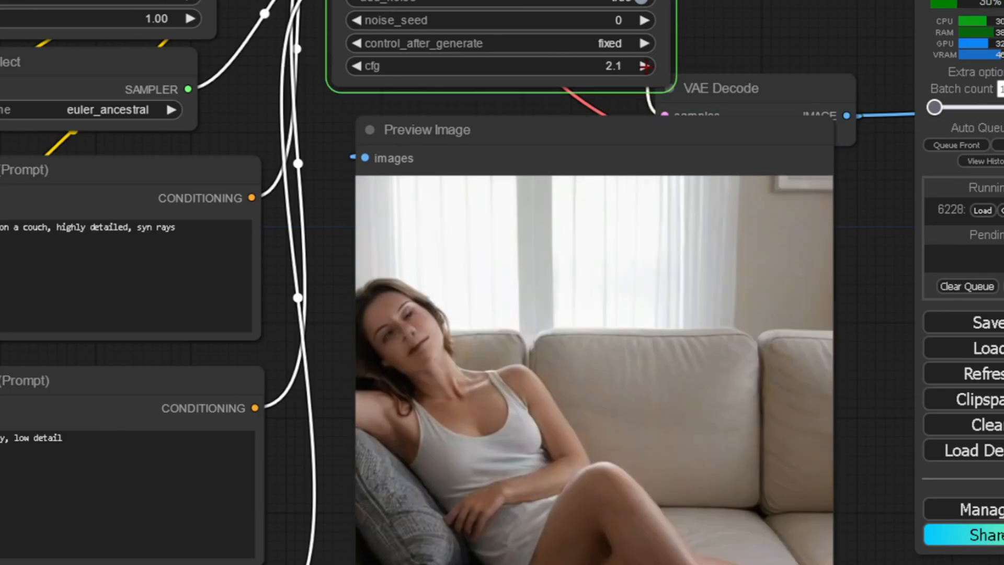
{"action": "left_click", "coordinate": [645, 66]}
{"action": "left_click", "coordinate": [645, 66]}
{"action": "left_click", "coordinate": [645, 66]}
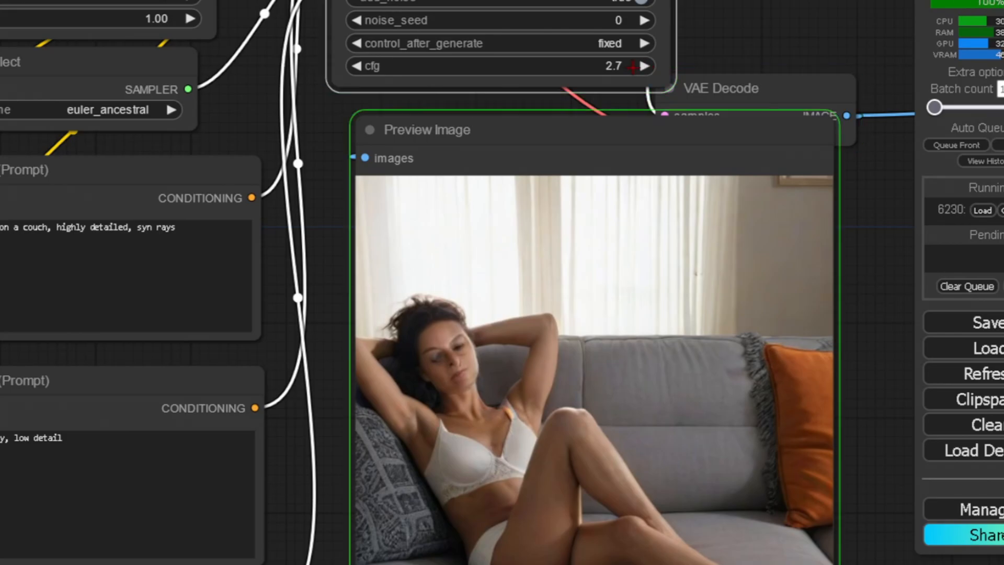
Set the SamplerCustom cfg to 1.0 and change the KSamplerSelect sampler to dpmpp_2m.
{"action": "left_click", "coordinate": [618, 66]}
{"action": "type", "text": "1"}
{"action": "key", "text": "Return"}
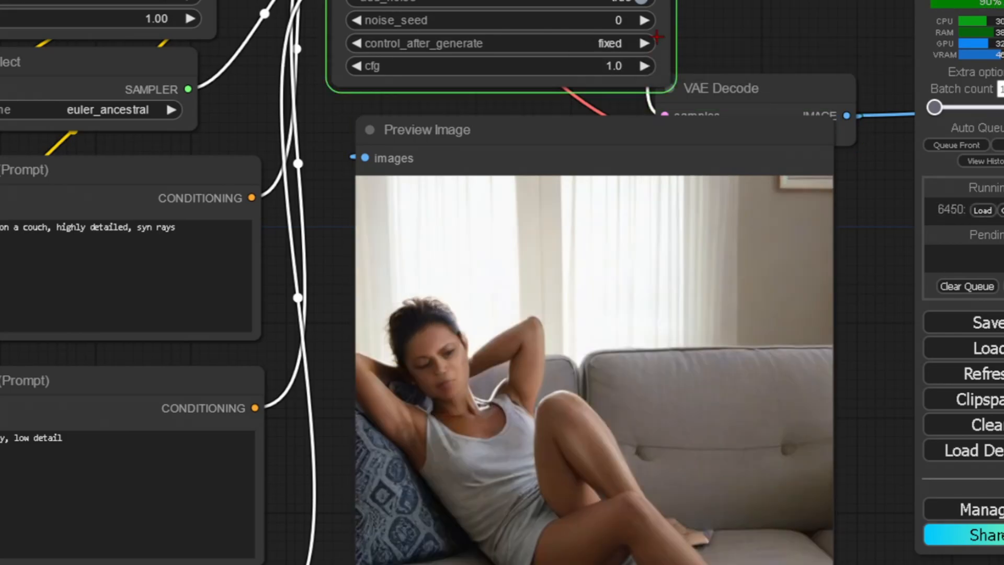
{"action": "left_click_drag", "start_coordinate": [789, 26], "coordinate": [808, 214]}
{"action": "left_click", "coordinate": [71, 300]}
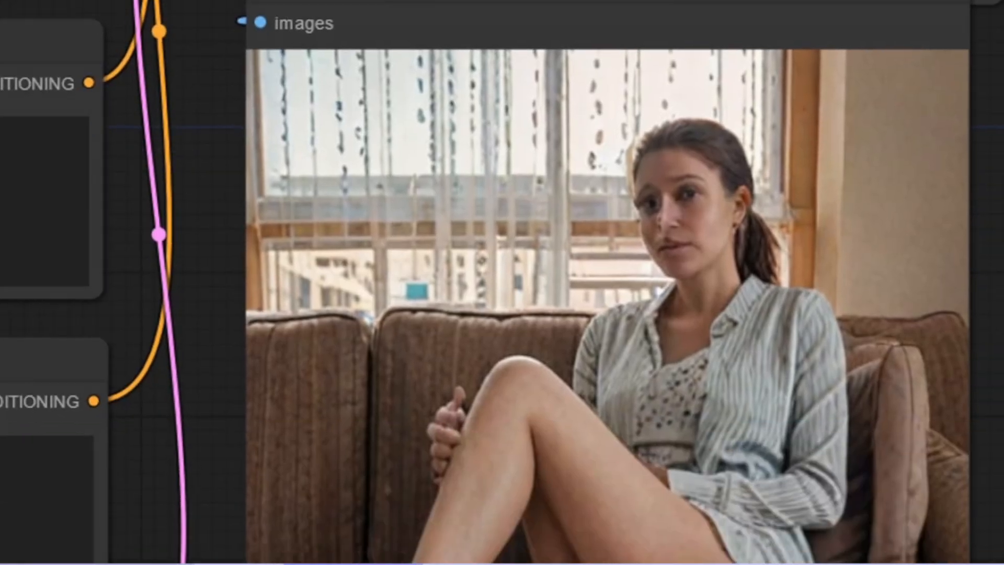
Set the Empty Latent Image width and height to 768.
{"action": "left_click_drag", "start_coordinate": [209, 366], "coordinate": [242, 273]}
{"action": "left_click", "coordinate": [643, 359]}
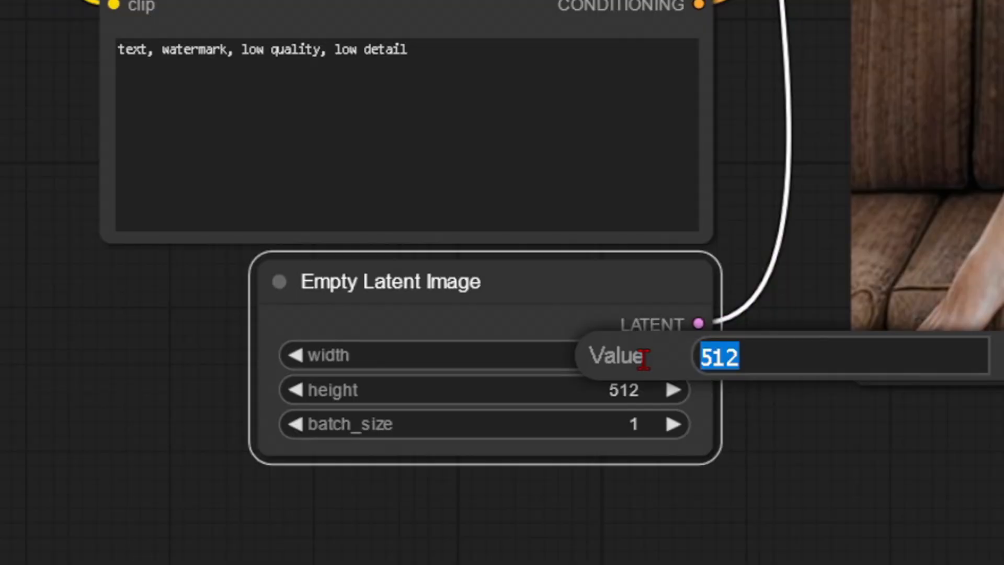
{"action": "type", "text": "768"}
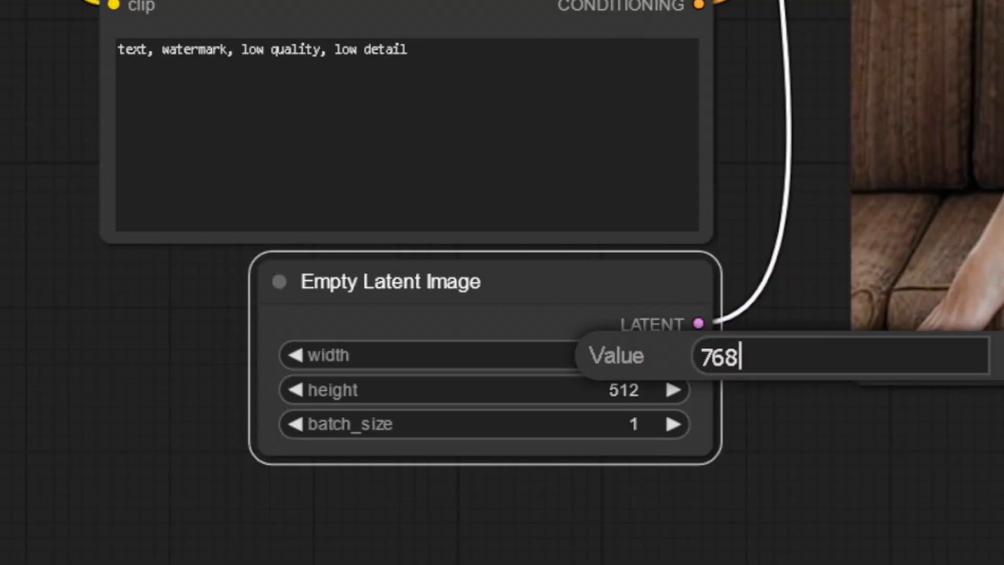
{"action": "key", "text": "Return"}
{"action": "left_click", "coordinate": [633, 391]}
{"action": "type", "text": "768"}
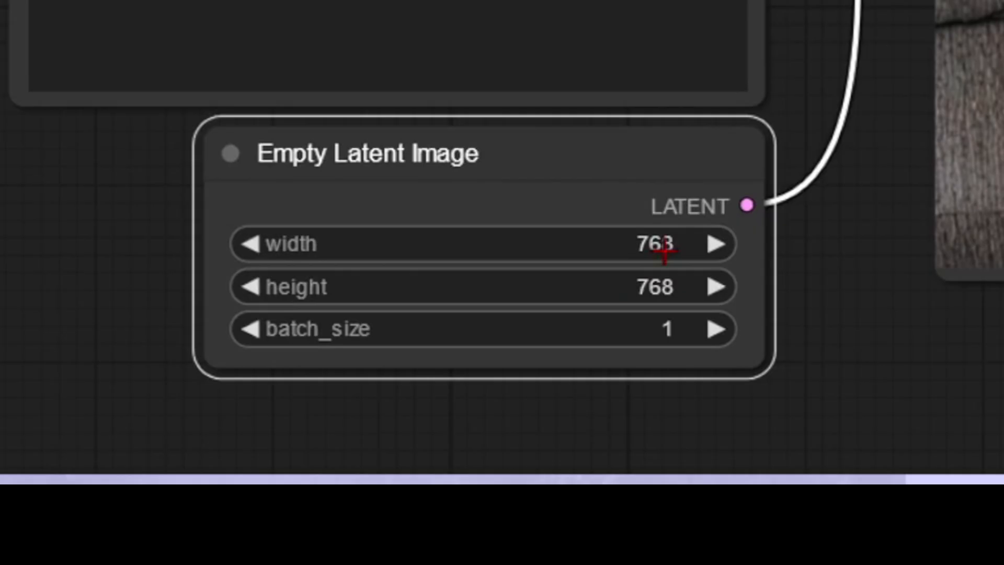
Set the Empty Latent Image width and height to 1024.
{"action": "left_click", "coordinate": [277, 554]}
{"action": "type", "text": "1024"}
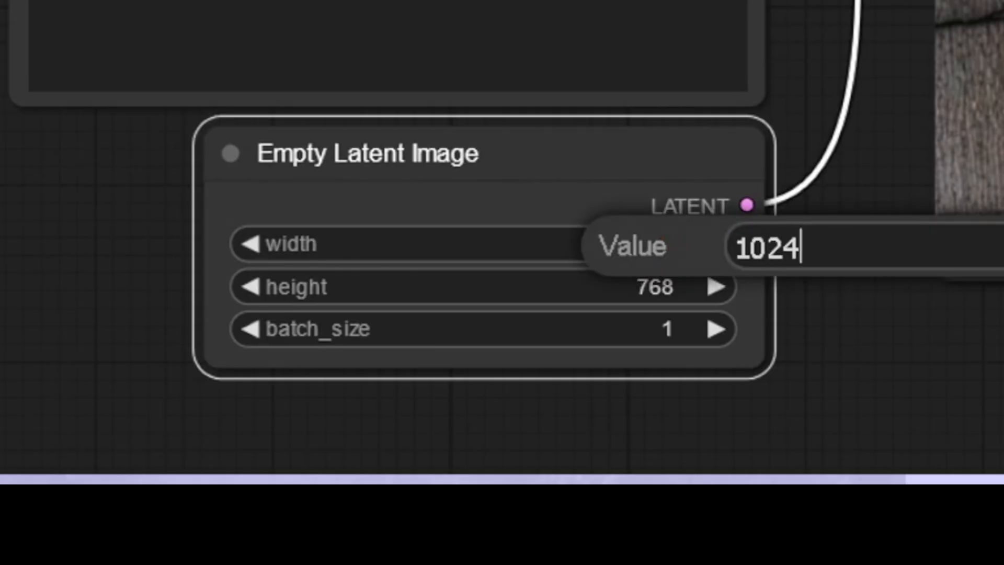
{"action": "key", "text": "Return"}
{"action": "double_click", "coordinate": [657, 285]}
{"action": "type", "text": "1024"}
{"action": "key", "text": "Return"}
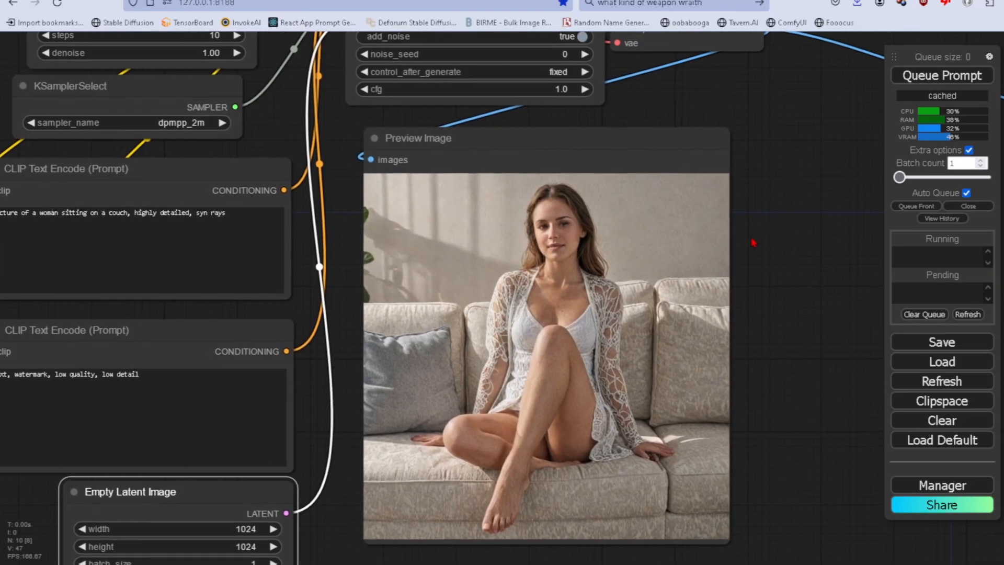
Change the KSamplerSelect sampler to dpmpp_2m_sde.
{"action": "left_click_drag", "start_coordinate": [754, 242], "coordinate": [800, 528]}
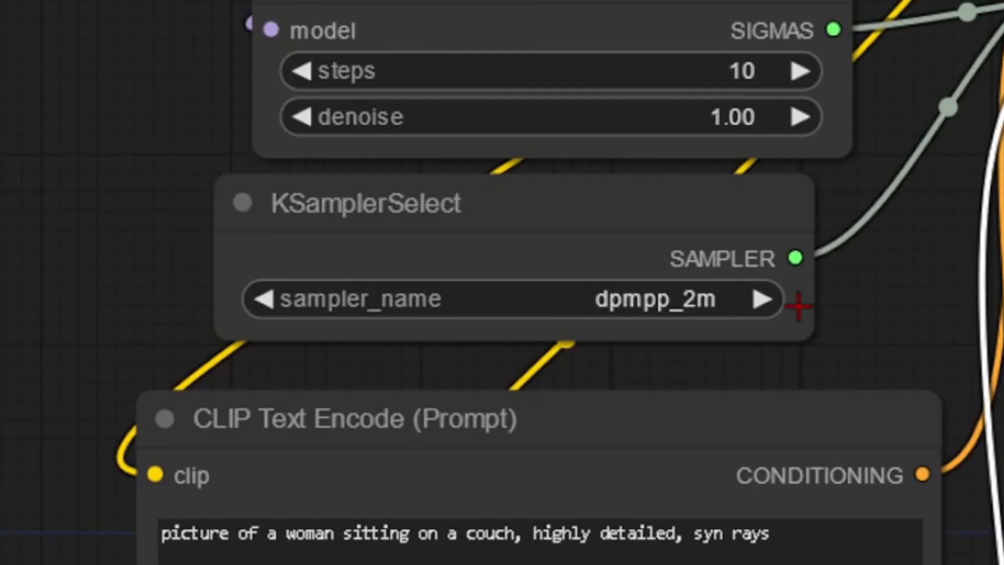
{"action": "left_click", "coordinate": [291, 311]}
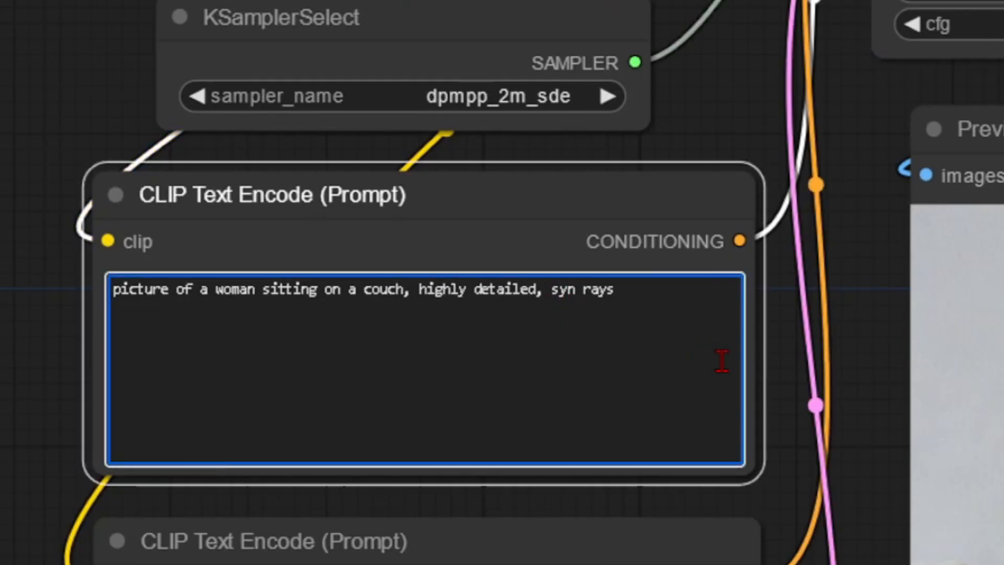
Correct "syn rays" in the positive prompt to "sun rays" and wrap it in triple parentheses for emphasis.
{"action": "key", "text": "Delete"}
{"action": "type", "text": "u"}
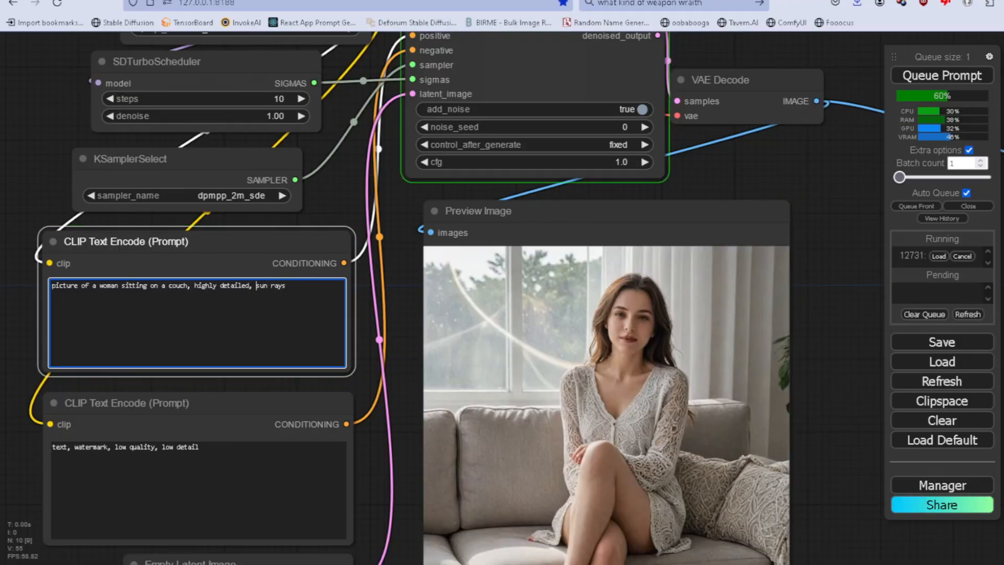
{"action": "key", "text": "Left"}
{"action": "key", "text": "Left"}
{"action": "type", "text": "((("}
{"action": "key", "text": "End"}
{"action": "type", "text": ")))"}
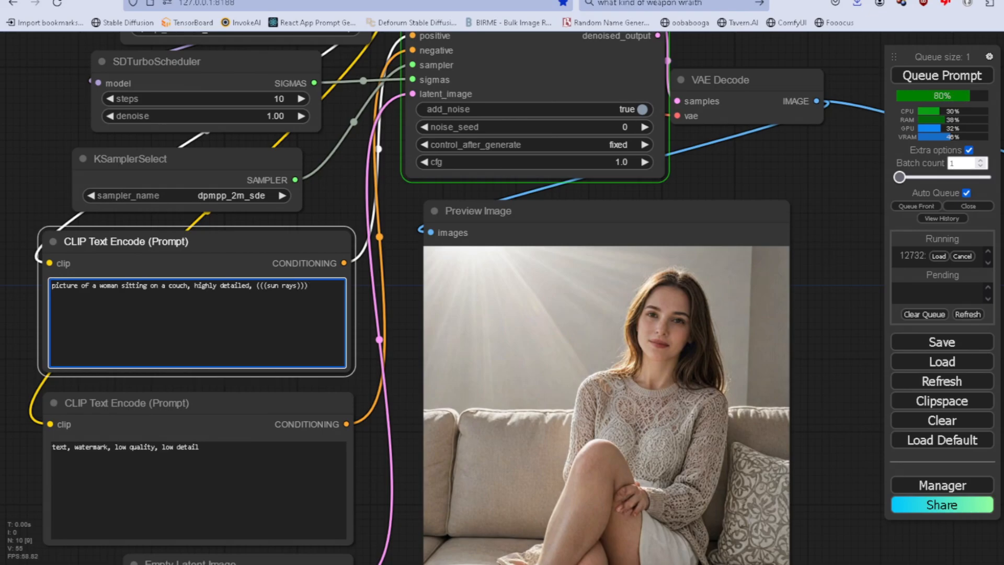
Append ", dramatic scene, cinematic LUTS, shot with RED camera, white balance," to the positive prompt.
{"action": "left_click_drag", "start_coordinate": [398, 307], "coordinate": [426, 319]}
{"action": "left_click", "coordinate": [336, 311]}
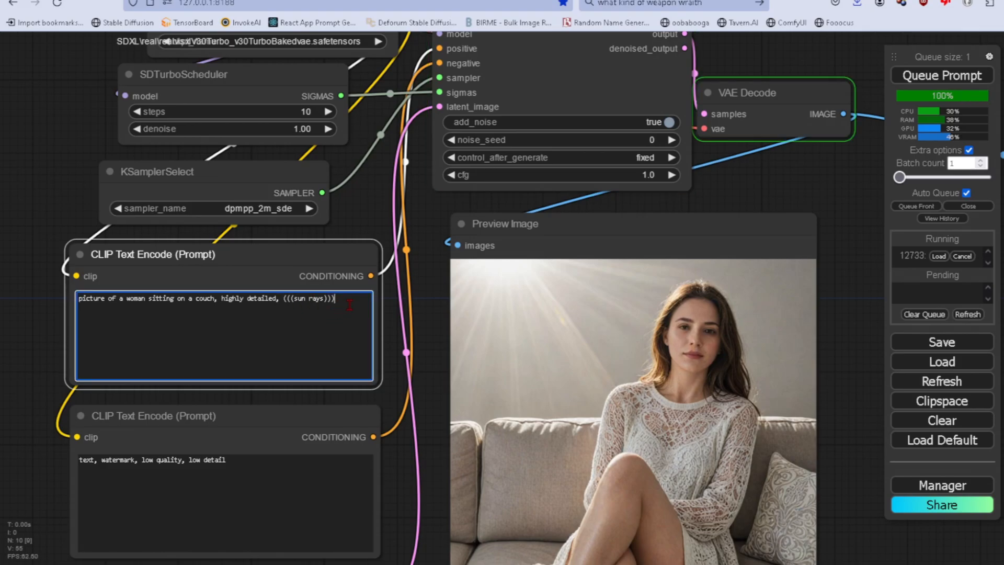
{"action": "type", "text": ", dramatic scene,"}
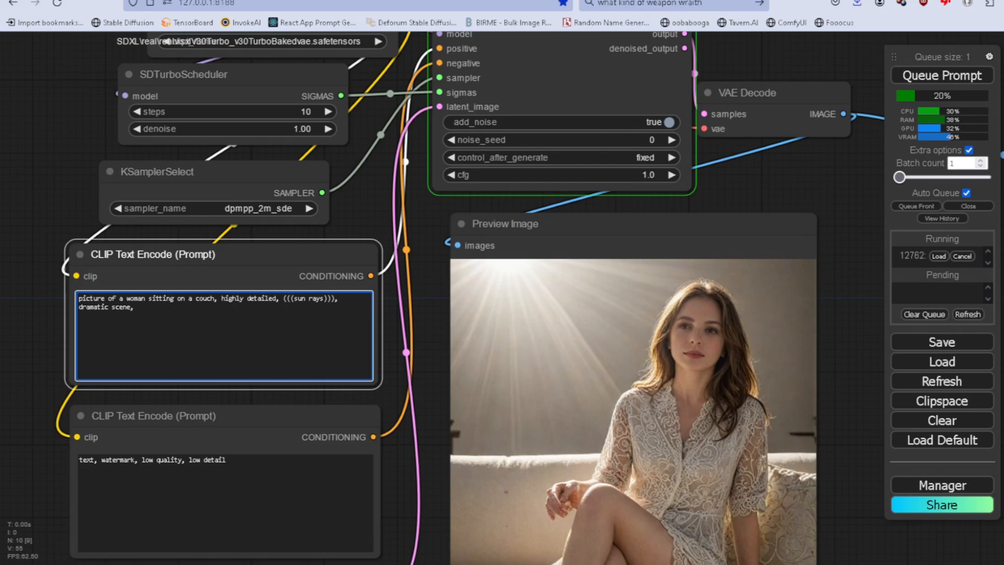
{"action": "type", "text": " cinematic LUTS,"}
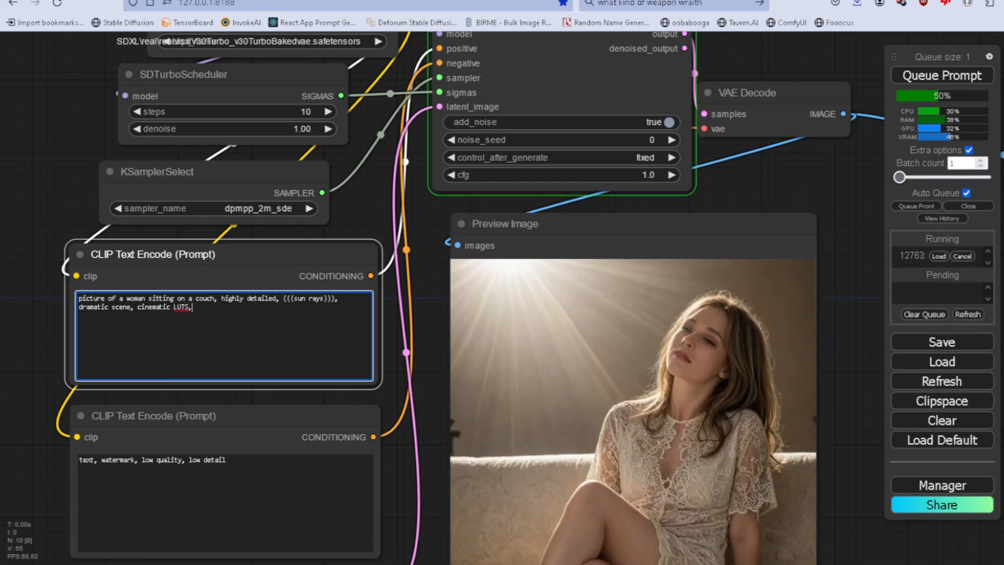
{"action": "type", "text": " shot with RED "}
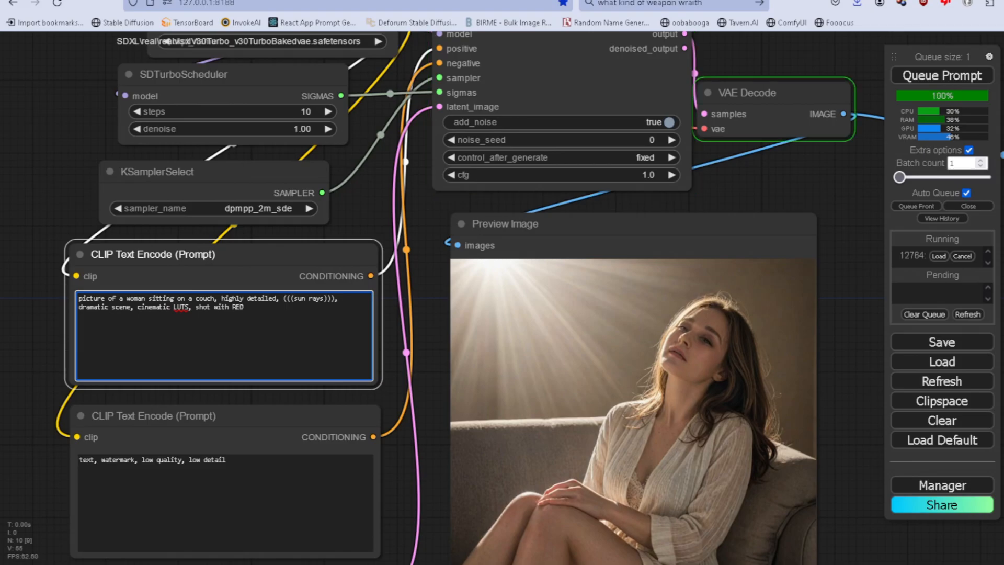
{"action": "type", "text": "camera"}
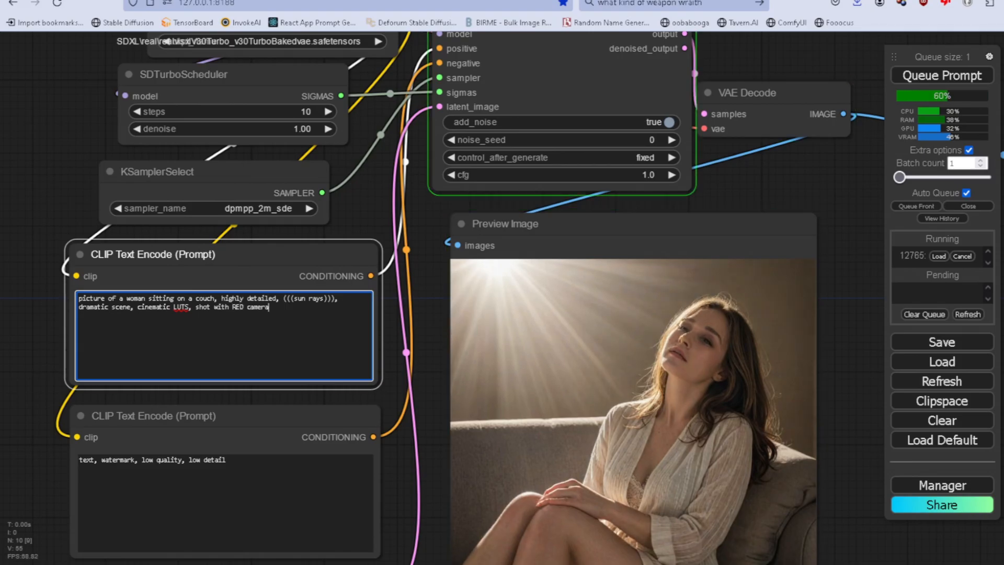
{"action": "type", "text": ", white balance,"}
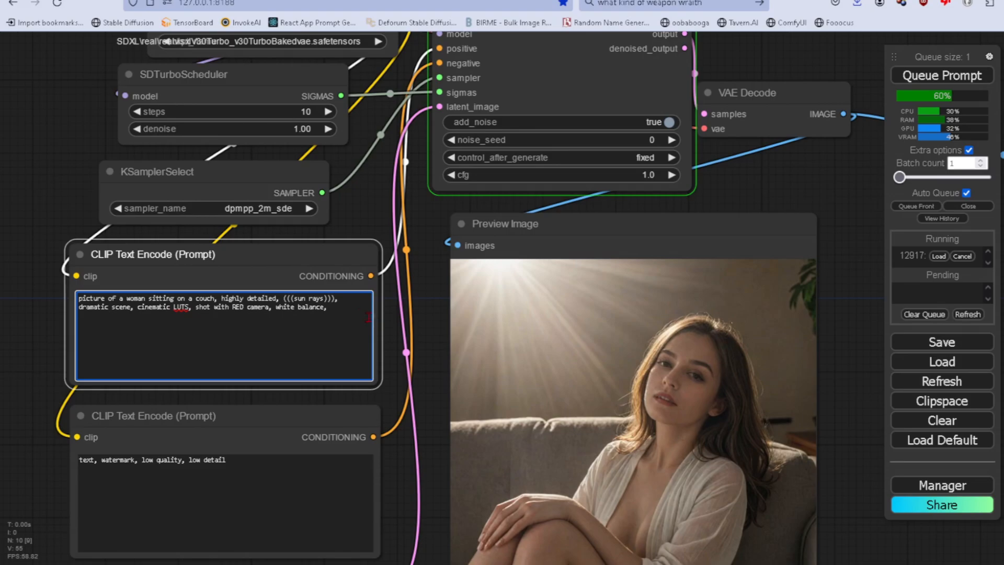
Append ", nsfw, deformed face, elongated neck," to the negative prompt.
{"action": "left_click", "coordinate": [286, 469]}
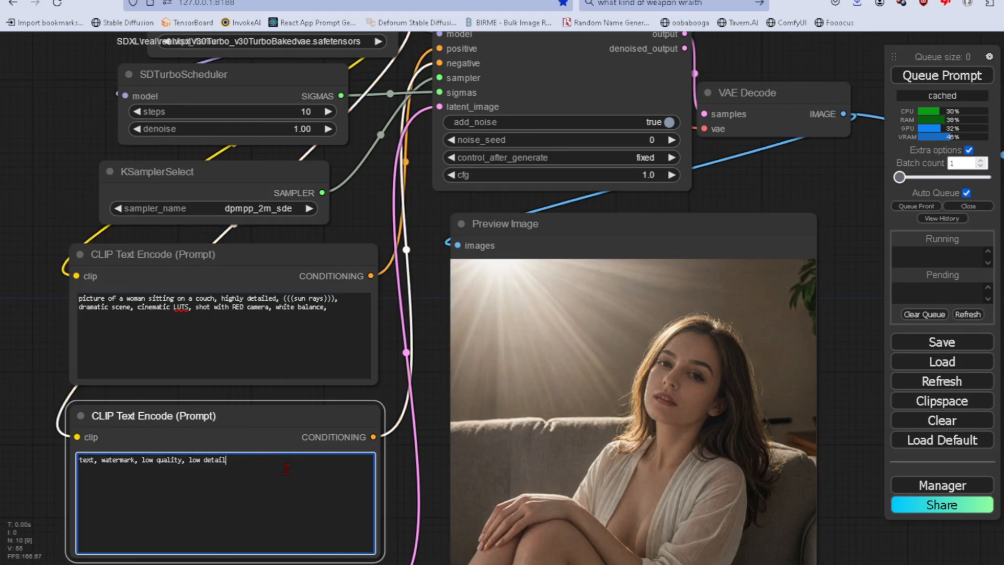
{"action": "type", "text": ", watermark, low quality, low detail, n"}
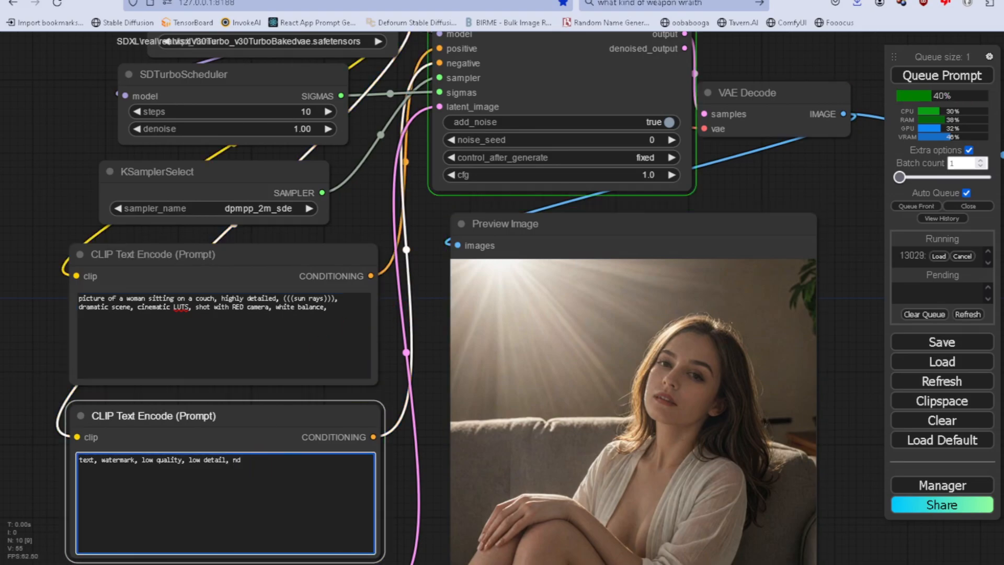
{"action": "type", "text": "sfw,"}
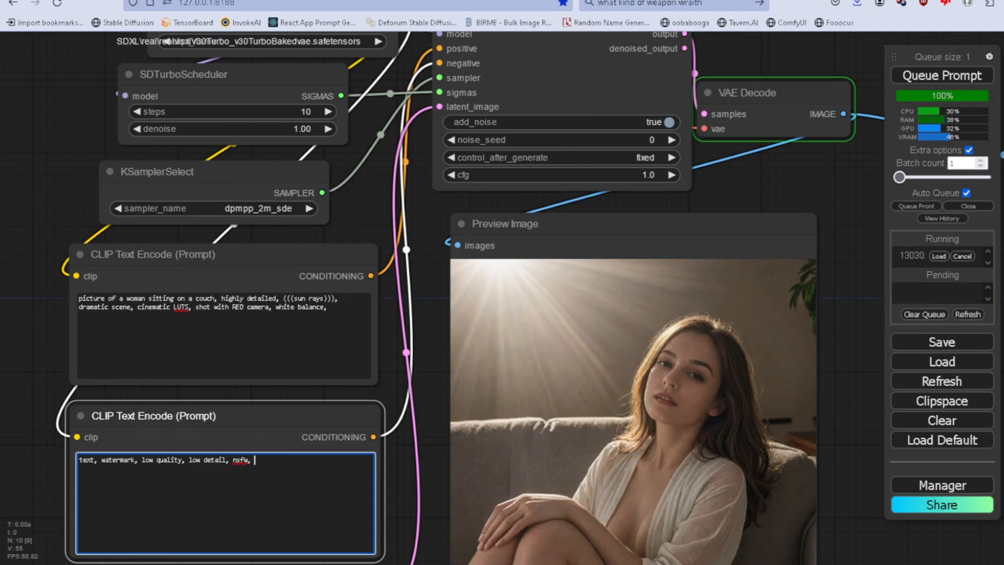
{"action": "type", "text": " deformed "}
{"action": "type", "text": "face, elongated neck,"}
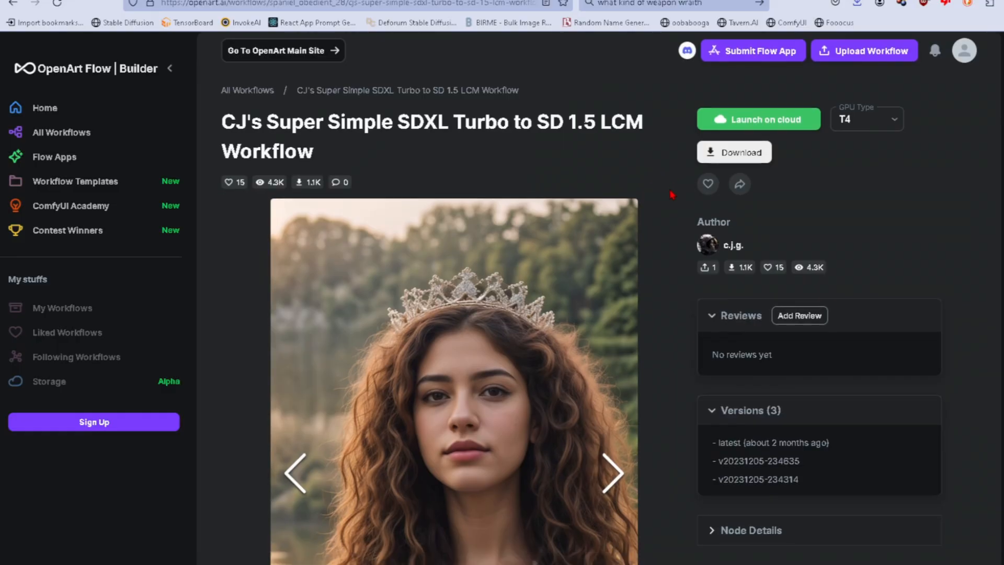
Examine the description, tips and node diagram of CJ's Super Simple SDXL Turbo to SD 1.5 LCM Workflow on OpenArt.
{"action": "scroll", "coordinate": [672, 220], "scroll_direction": "down", "scroll_amount": 6}
{"action": "scroll", "coordinate": [679, 201], "scroll_direction": "down", "scroll_amount": 20}
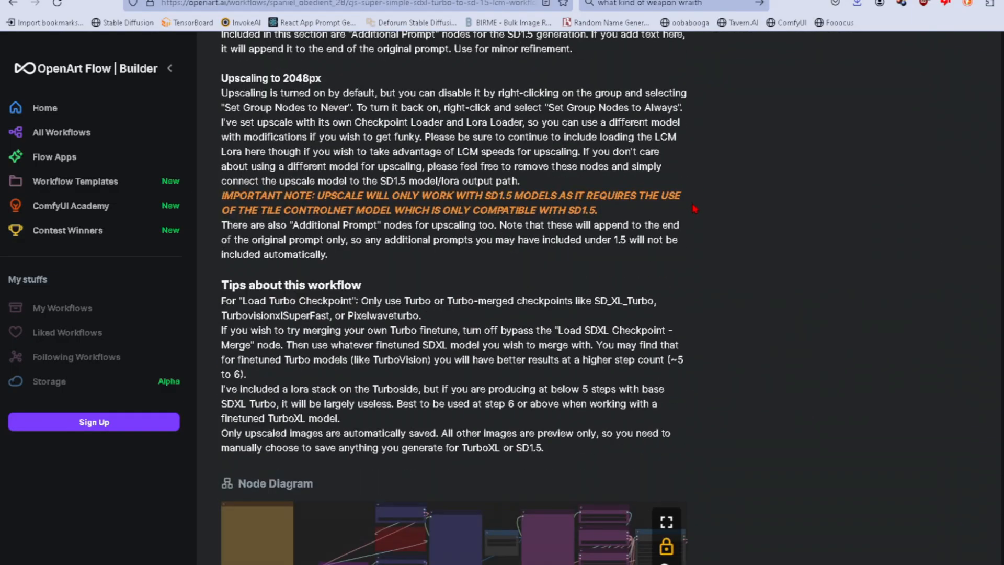
{"action": "scroll", "coordinate": [698, 213], "scroll_direction": "down", "scroll_amount": 3}
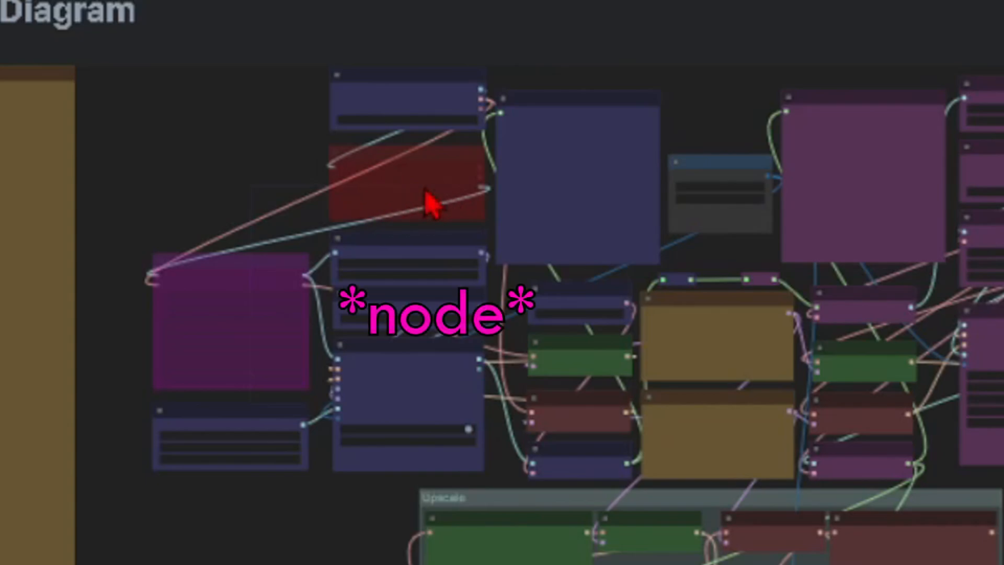
{"action": "scroll", "coordinate": [403, 258], "scroll_direction": "up", "scroll_amount": 5}
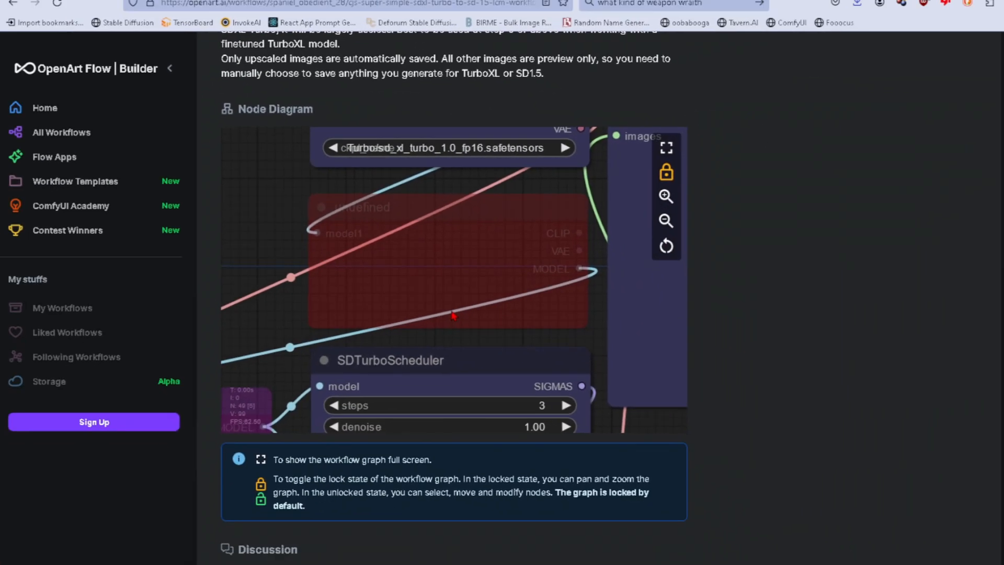
{"action": "scroll", "coordinate": [453, 309], "scroll_direction": "down", "scroll_amount": 4}
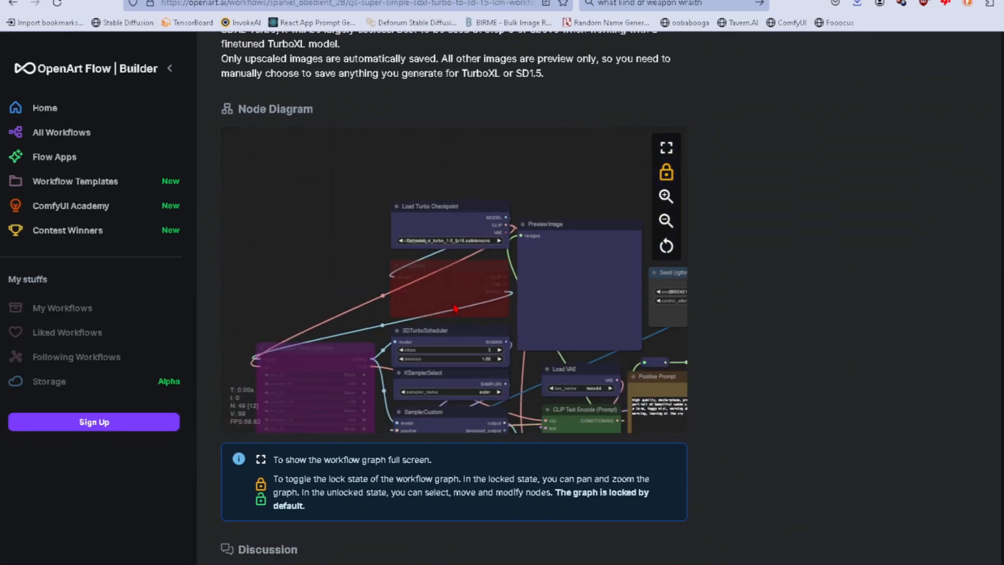
{"action": "scroll", "coordinate": [454, 309], "scroll_direction": "down", "scroll_amount": 5}
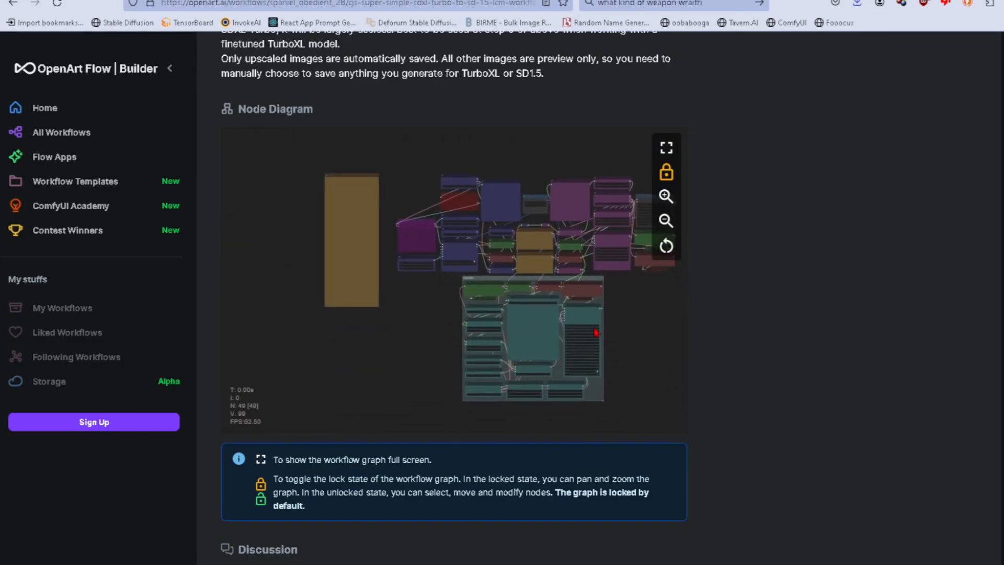
Start downloading the workflow's JSON file from its OpenArt page and cancel the save dialog.
{"action": "scroll", "coordinate": [451, 210], "scroll_direction": "up", "scroll_amount": 10}
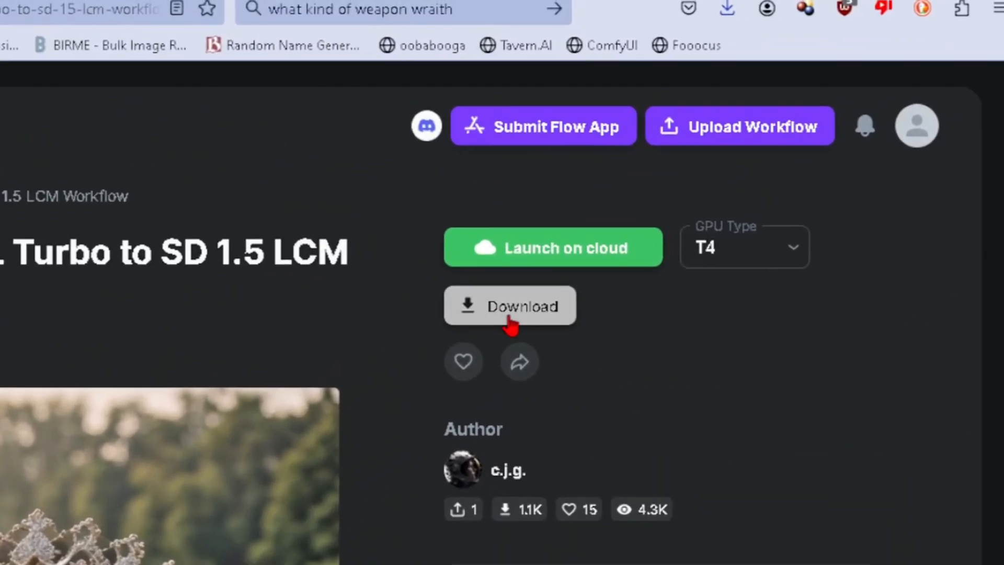
{"action": "left_click", "coordinate": [509, 320]}
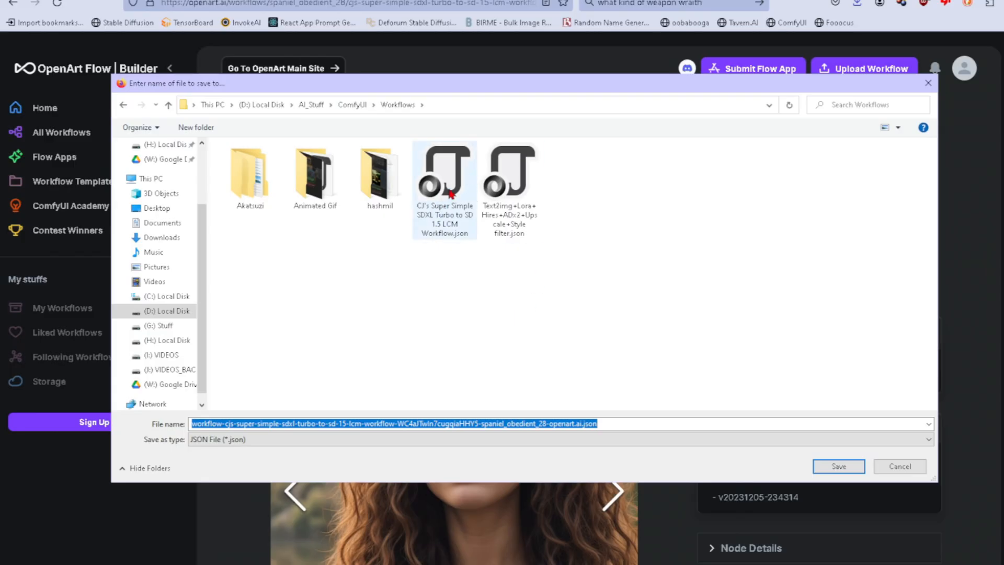
{"action": "left_click", "coordinate": [898, 467]}
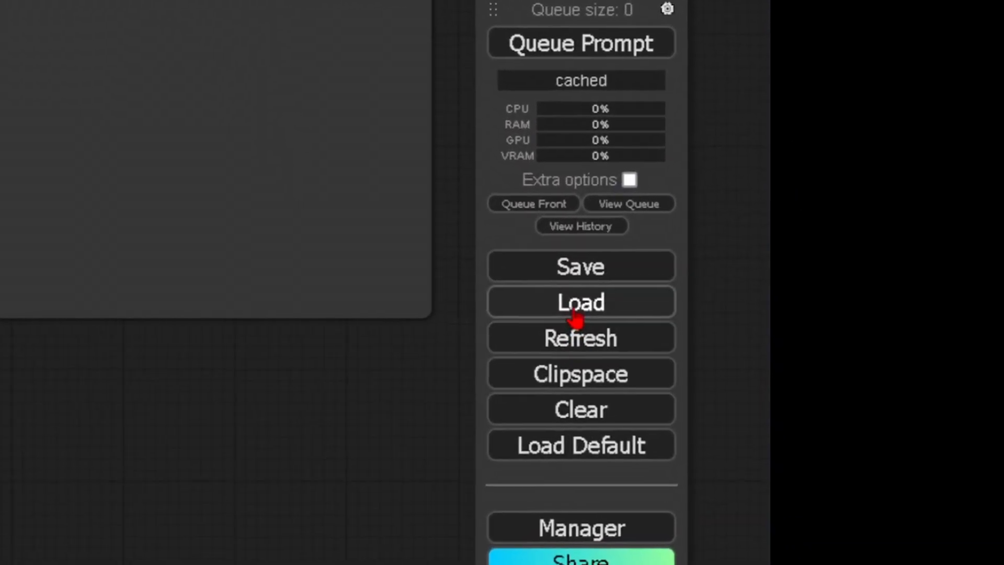
Switch to ComfyUI and load the workflow file CJ's Super Simple SDXL Turbo to SD 1.5 LCM Workflow.json.
{"action": "left_click", "coordinate": [523, 303]}
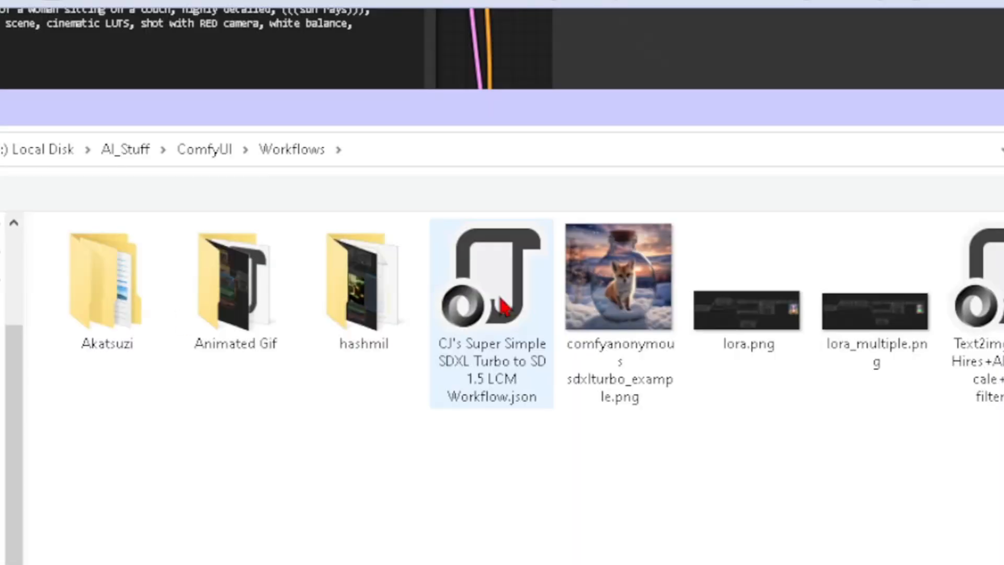
{"action": "double_click", "coordinate": [504, 307]}
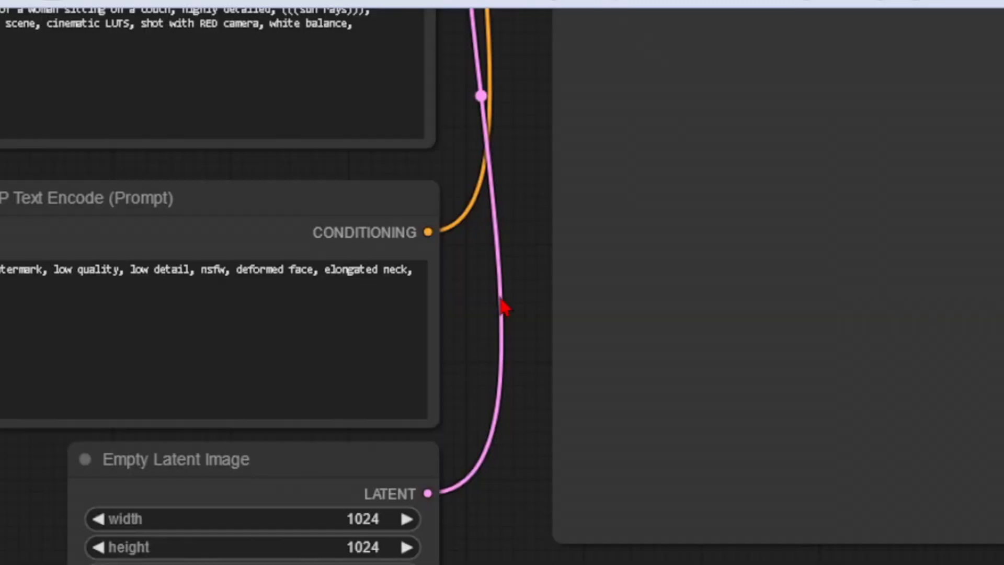
{"action": "scroll", "coordinate": [235, 418], "scroll_direction": "down", "scroll_amount": 8}
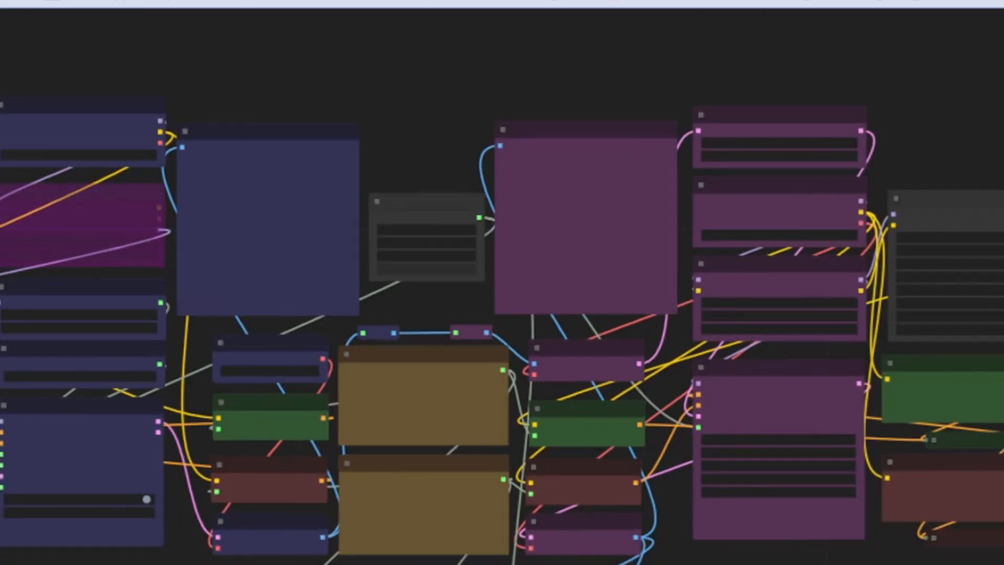
Filter the Load Turbo Checkpoint models by "turbo" and select SDXL\Turbo\turbovisionxlSuperFastXLBasedOnNew_tvxlV431Bakedvae.safetensors.
{"action": "left_click_drag", "start_coordinate": [184, 296], "coordinate": [240, 430]}
{"action": "scroll", "coordinate": [287, 422], "scroll_direction": "up", "scroll_amount": 6}
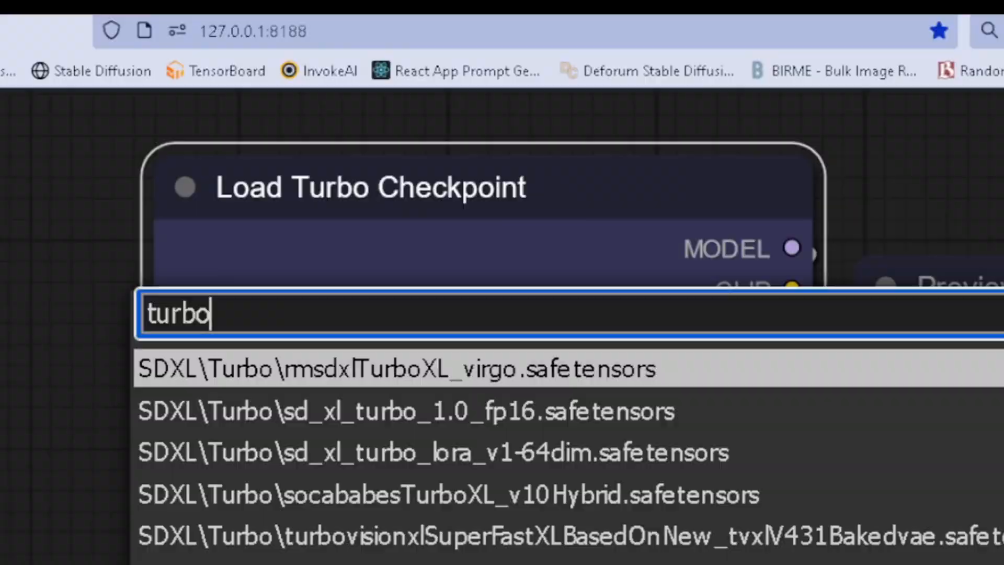
{"action": "key", "text": "Down"}
{"action": "key", "text": "Down"}
{"action": "key", "text": "Down"}
{"action": "key", "text": "Down"}
{"action": "key", "text": "Return"}
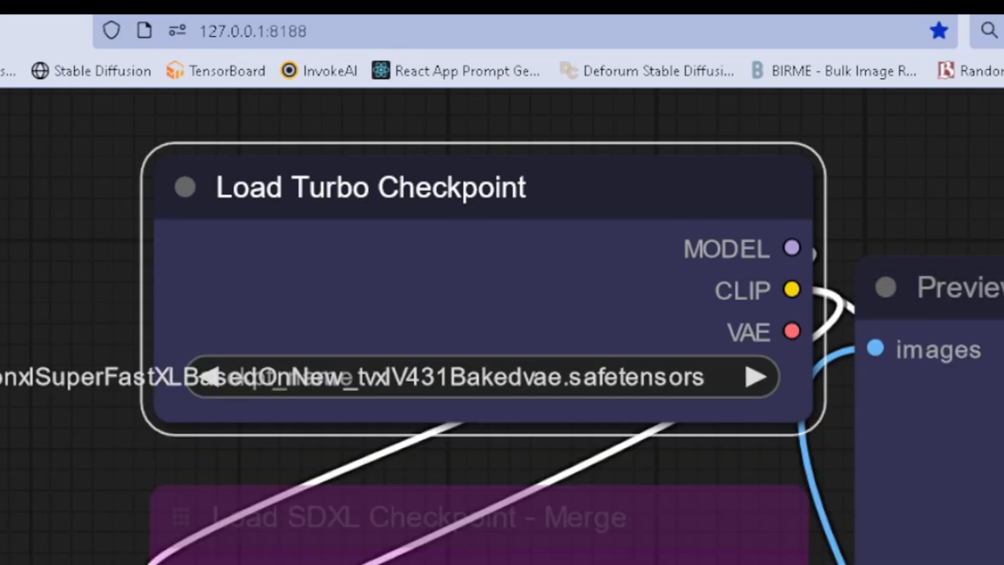
{"action": "left_click_drag", "start_coordinate": [28, 511], "coordinate": [0, 481]}
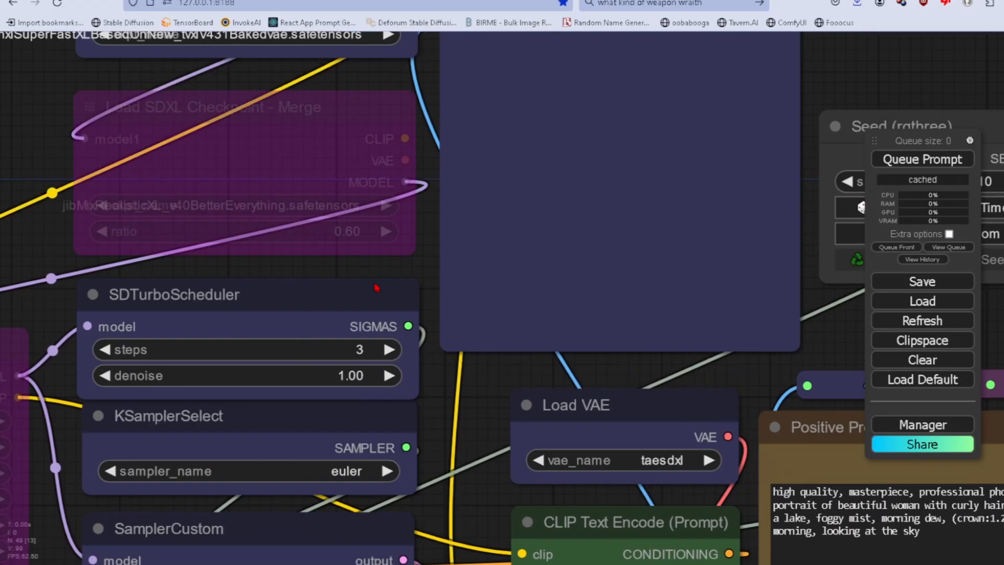
Set the Positive Prompt to "picture of a woman sitting on a couch, highly detailed, (((sun rays))), dramatic scene, cinematic LUTS, shot with RED camera, white balance,".
{"action": "left_click", "coordinate": [421, 393]}
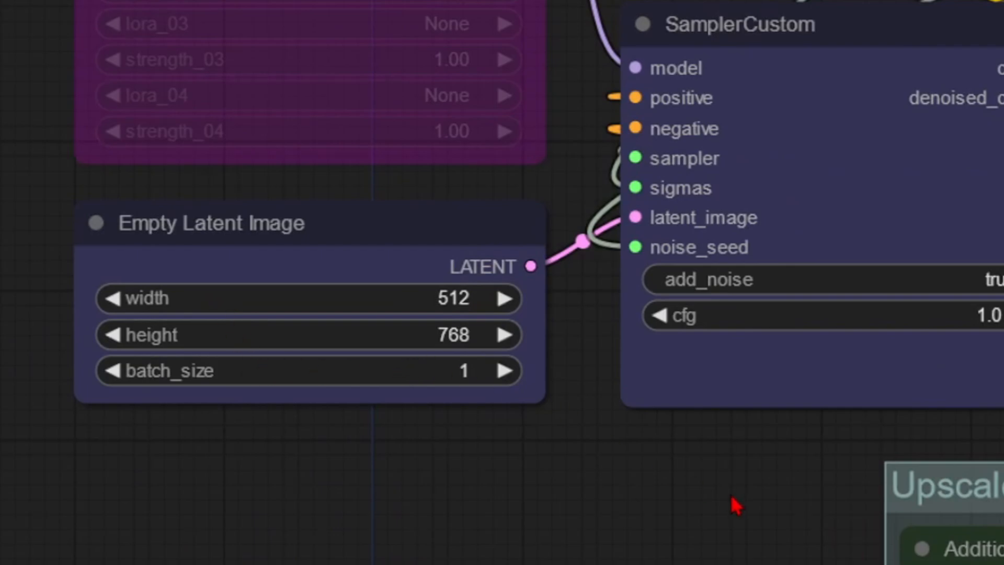
{"action": "left_click_drag", "start_coordinate": [815, 403], "coordinate": [775, 433]}
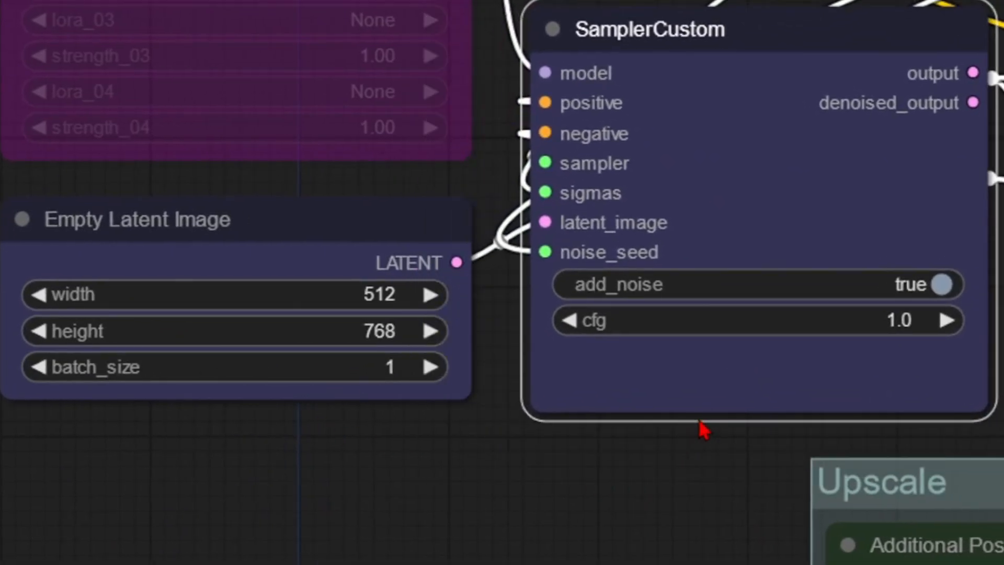
{"action": "left_click_drag", "start_coordinate": [680, 494], "coordinate": [514, 524]}
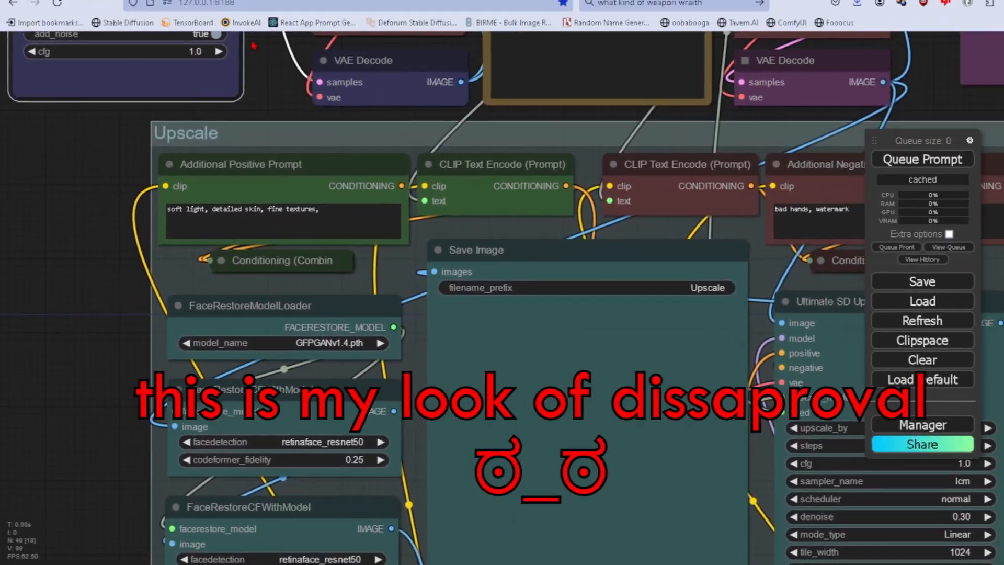
{"action": "left_click_drag", "start_coordinate": [254, 46], "coordinate": [84, 47]}
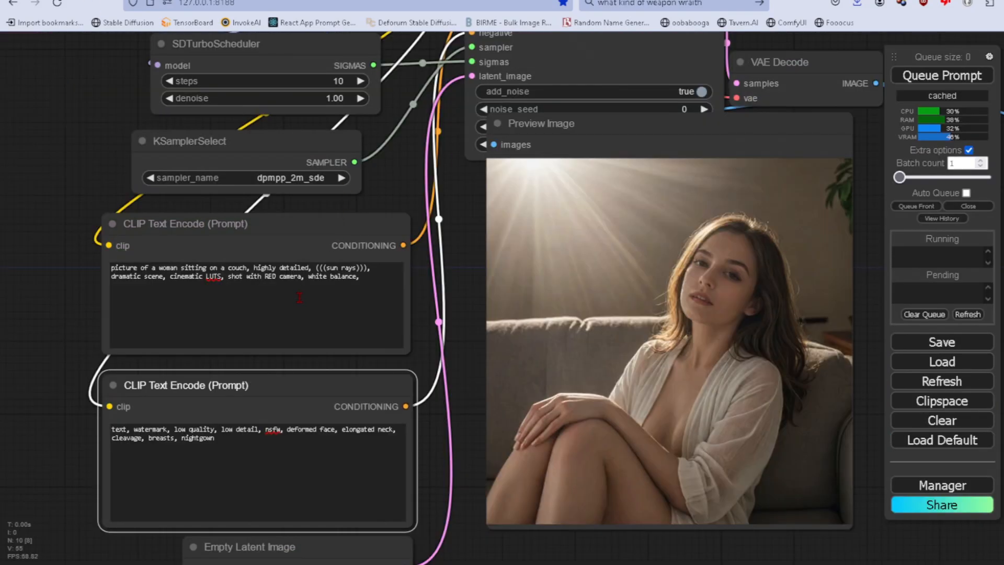
{"action": "left_click", "coordinate": [299, 298]}
{"action": "key", "text": "ctrl+a"}
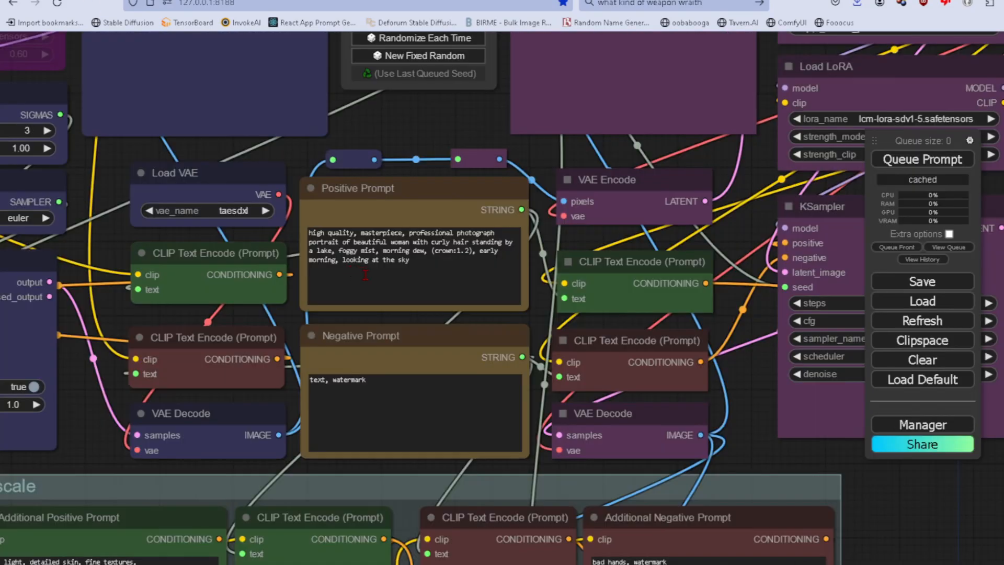
{"action": "left_click", "coordinate": [441, 256]}
{"action": "key", "text": "ctrl+a"}
{"action": "type", "text": "picture of a woman sitting on a couch, highly detailed, (((sun rays))), dramatic scene, cinematic LUTS, shot with RED camera, white balance,"}
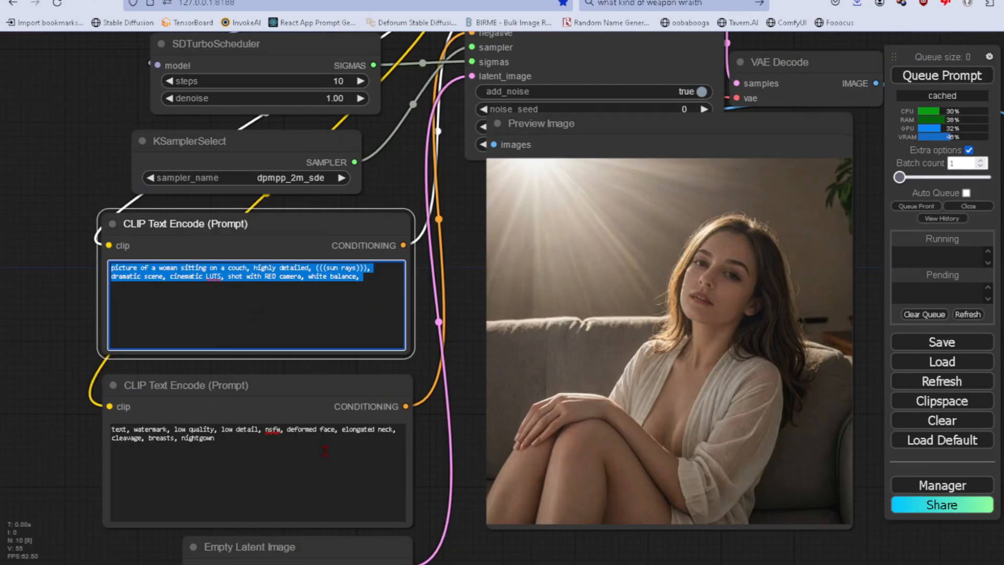
Set the Negative Prompt to "text, watermark, low quality, low detail, nsfw, deformed face, elongated neck, cleavage, breasts, nightgown".
{"action": "left_click", "coordinate": [258, 404]}
{"action": "key", "text": "ctrl+a"}
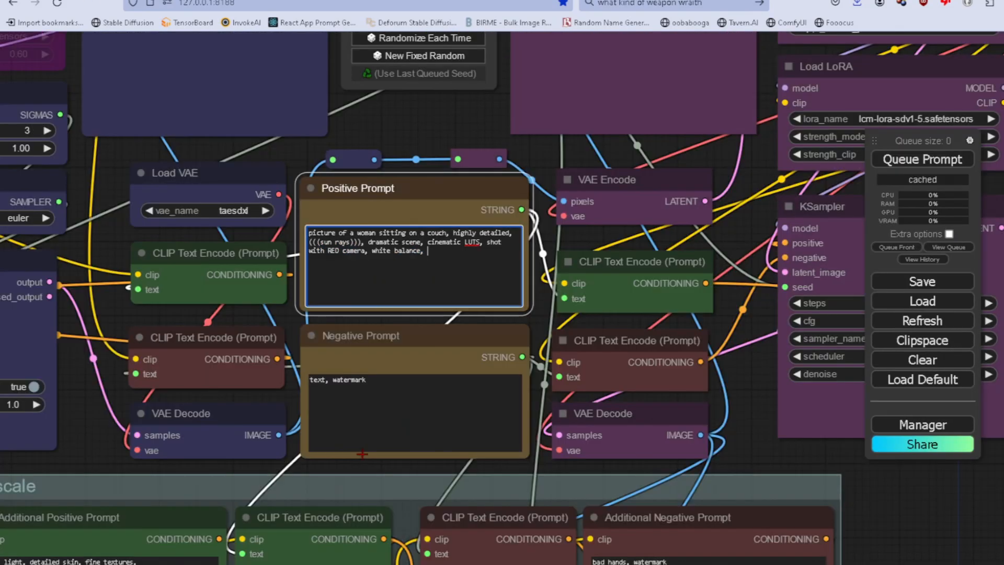
{"action": "left_click", "coordinate": [383, 389]}
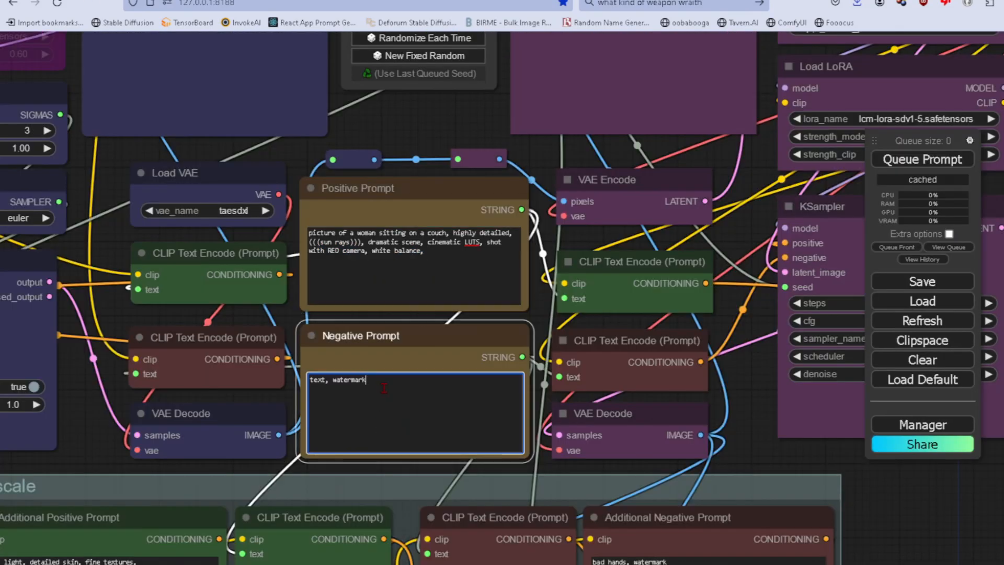
{"action": "type", "text": ", low quality, low detail, nsfw, deformed face, elongated neck, cleavage, breasts, nightgown"}
{"action": "left_click_drag", "start_coordinate": [482, 129], "coordinate": [436, 1]}
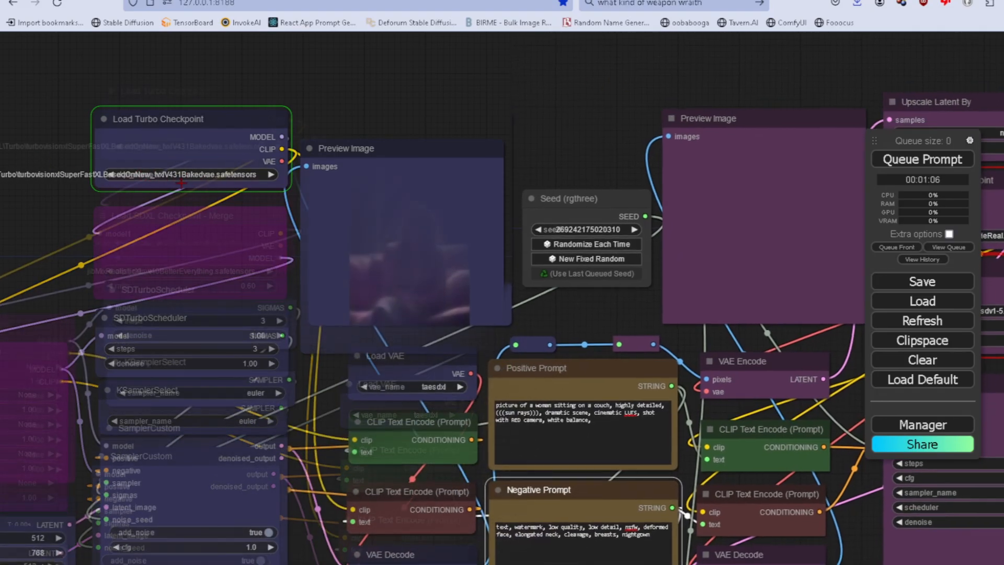
{"action": "left_click_drag", "start_coordinate": [565, 132], "coordinate": [567, 116]}
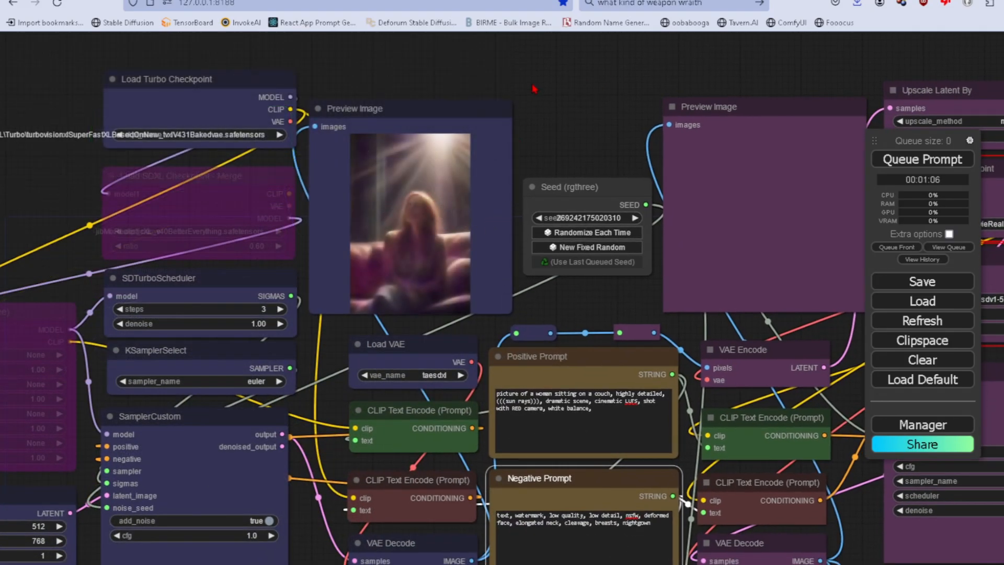
Examine the Load SD1.5 Checkpoint node's model list and the settings of the neighbouring Load LoRA and Lora Loader Stack nodes.
{"action": "scroll", "coordinate": [533, 90], "scroll_direction": "down", "scroll_amount": 8}
{"action": "left_click_drag", "start_coordinate": [624, 89], "coordinate": [403, 120]}
{"action": "scroll", "coordinate": [567, 208], "scroll_direction": "up", "scroll_amount": 10}
{"action": "scroll", "coordinate": [566, 208], "scroll_direction": "up", "scroll_amount": 2}
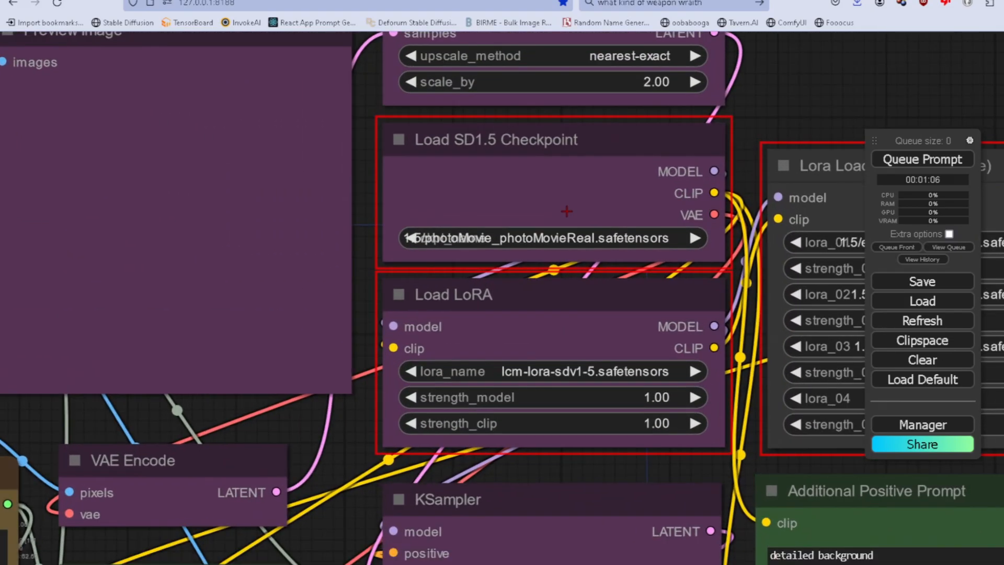
{"action": "left_click_drag", "start_coordinate": [776, 124], "coordinate": [738, 109]}
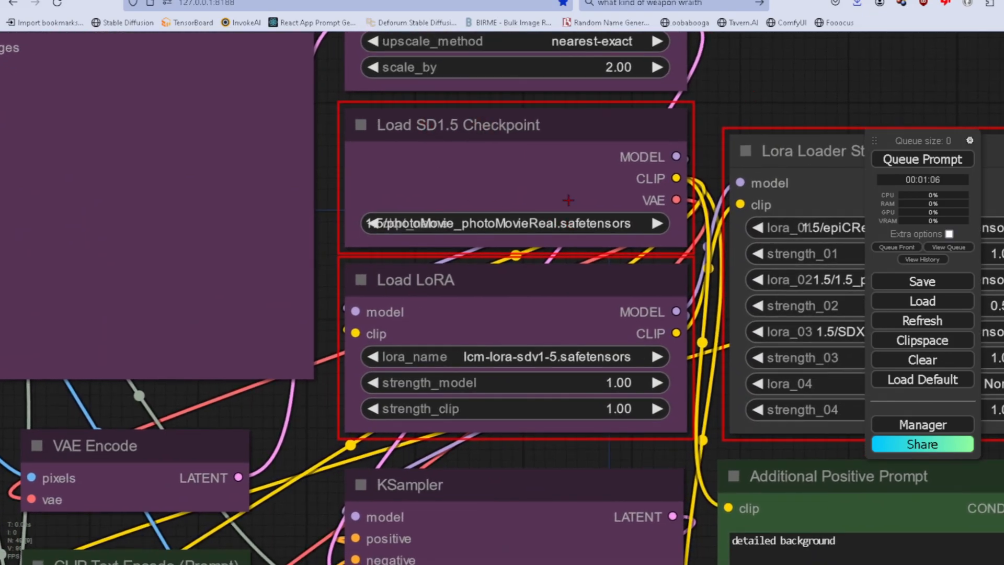
{"action": "left_click", "coordinate": [560, 226]}
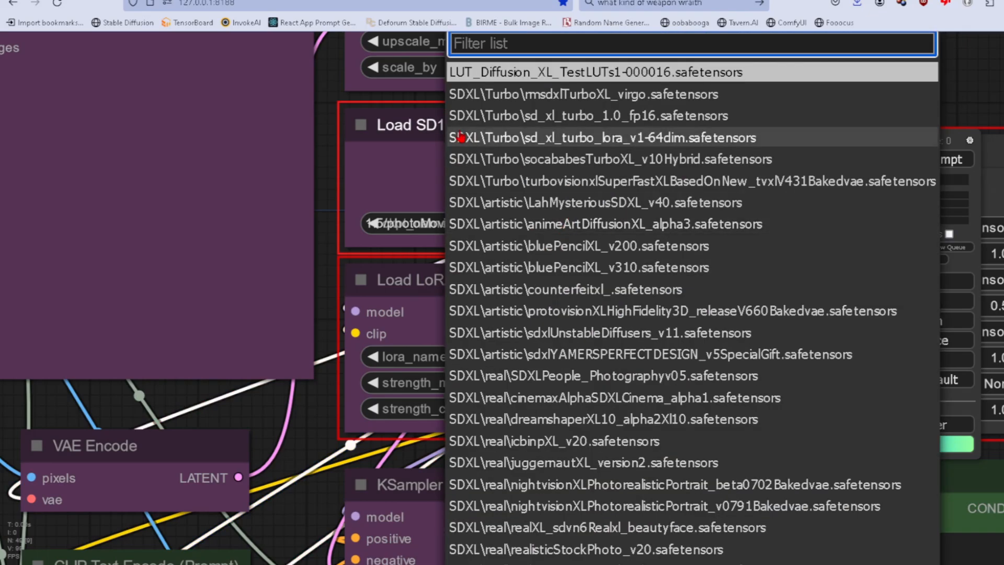
{"action": "left_click", "coordinate": [394, 154]}
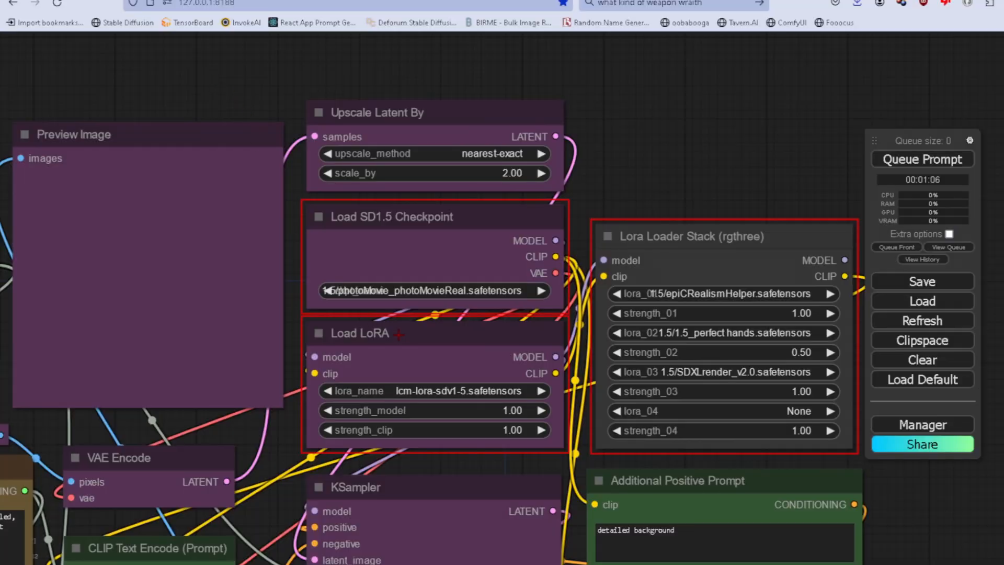
{"action": "left_click_drag", "start_coordinate": [580, 414], "coordinate": [445, 399]}
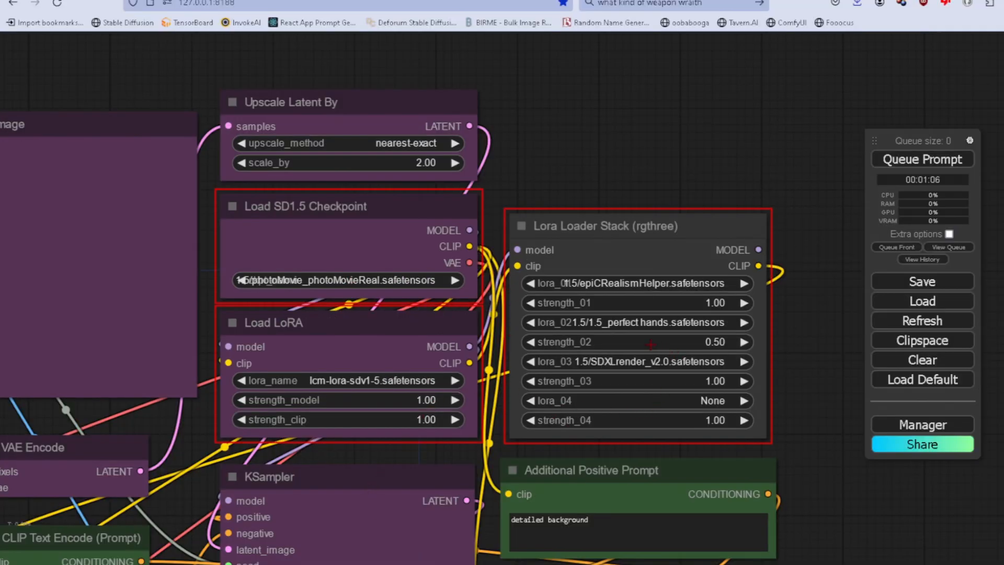
{"action": "left_click_drag", "start_coordinate": [539, 155], "coordinate": [560, 153]}
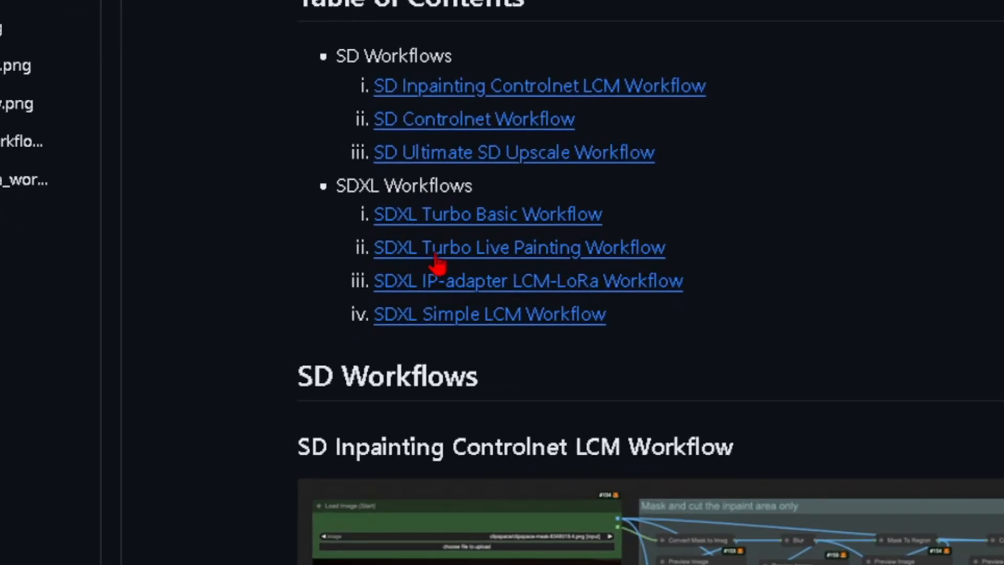
Switch to the comfyUI-workflows README on GitHub and go to its SDXL Turbo Live Painting Workflow section.
{"action": "left_click", "coordinate": [610, 256]}
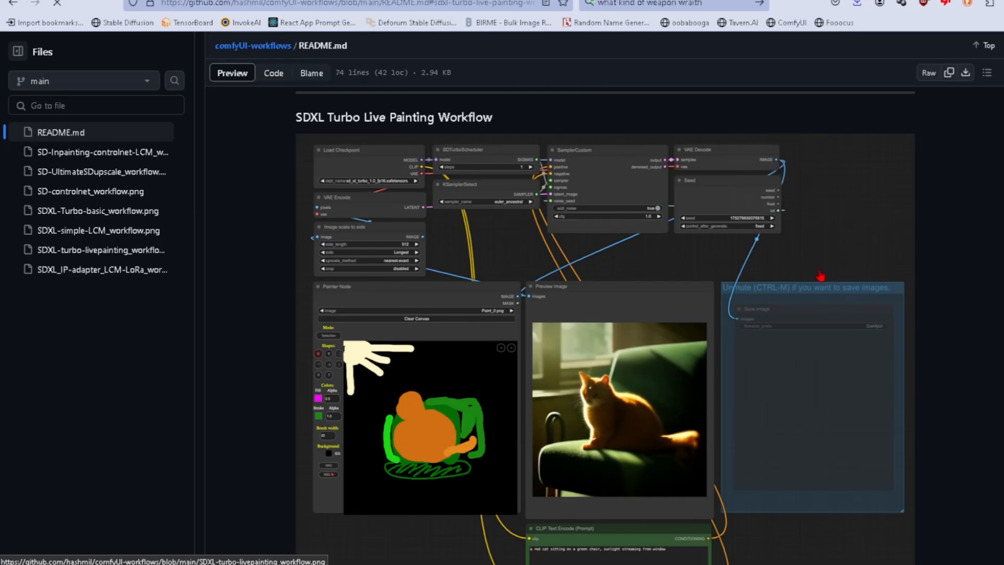
{"action": "scroll", "coordinate": [785, 285], "scroll_direction": "down", "scroll_amount": 3}
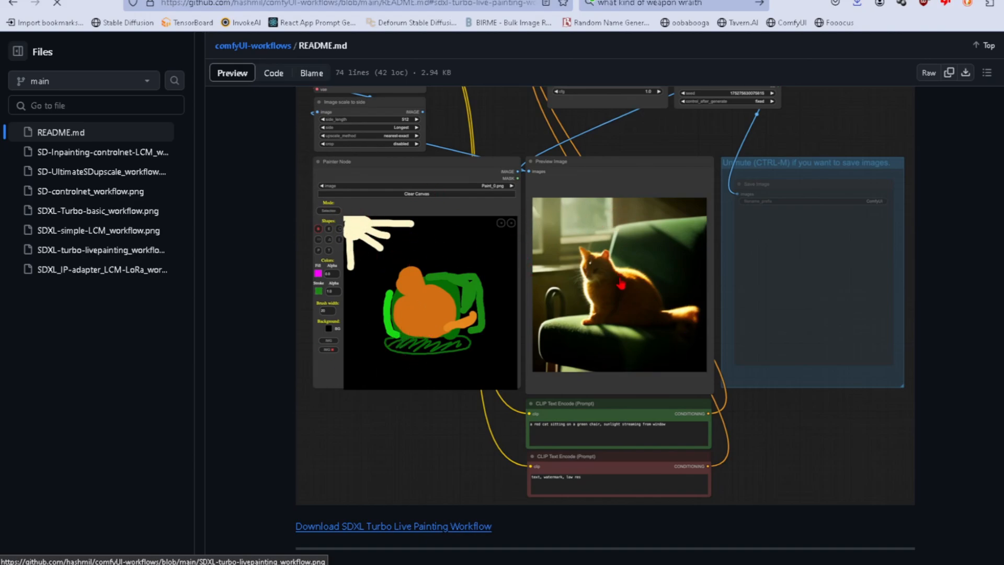
{"action": "scroll", "coordinate": [620, 283], "scroll_direction": "up", "scroll_amount": 3}
{"action": "right_click", "coordinate": [524, 313]}
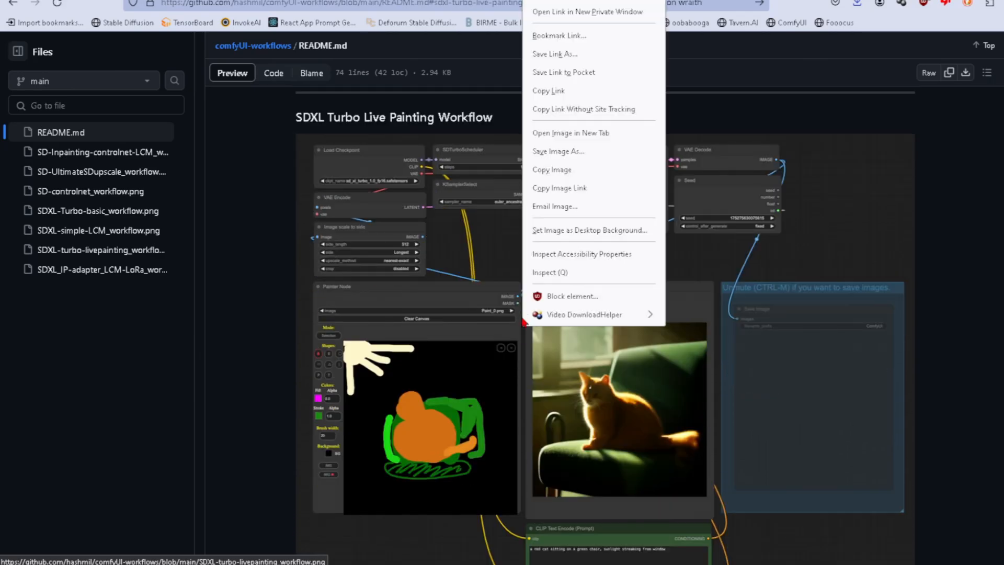
{"action": "key", "text": "v"}
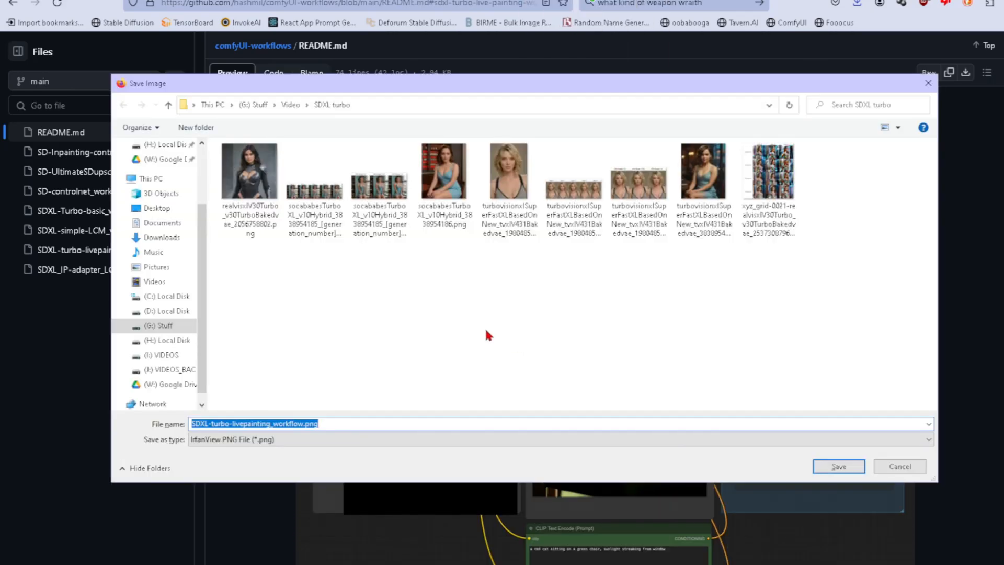
{"action": "key", "text": "Escape"}
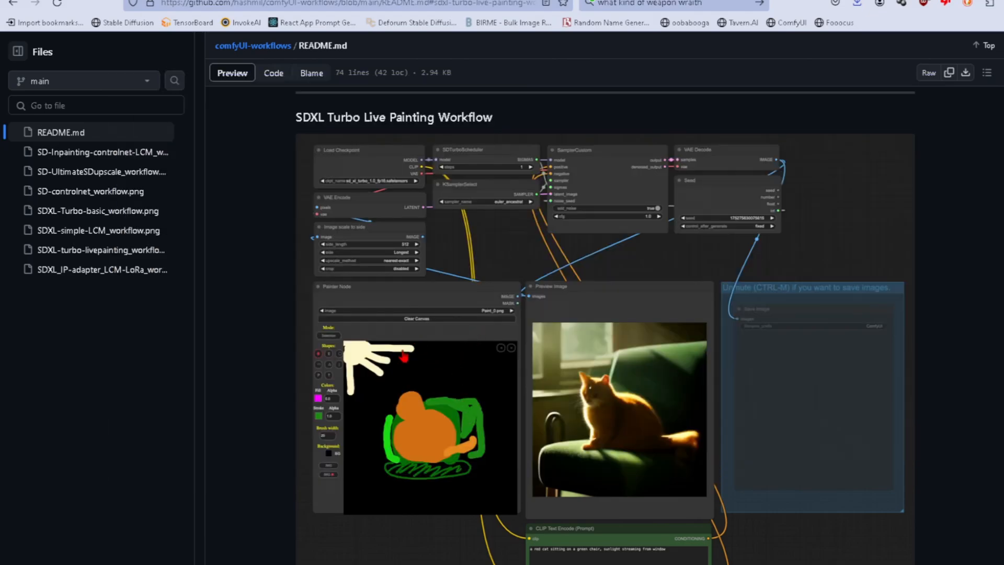
Save the Live Painting Workflow image from the README as SDXL-turbo-livepainting_workflow.png.
{"action": "right_click", "coordinate": [412, 396]}
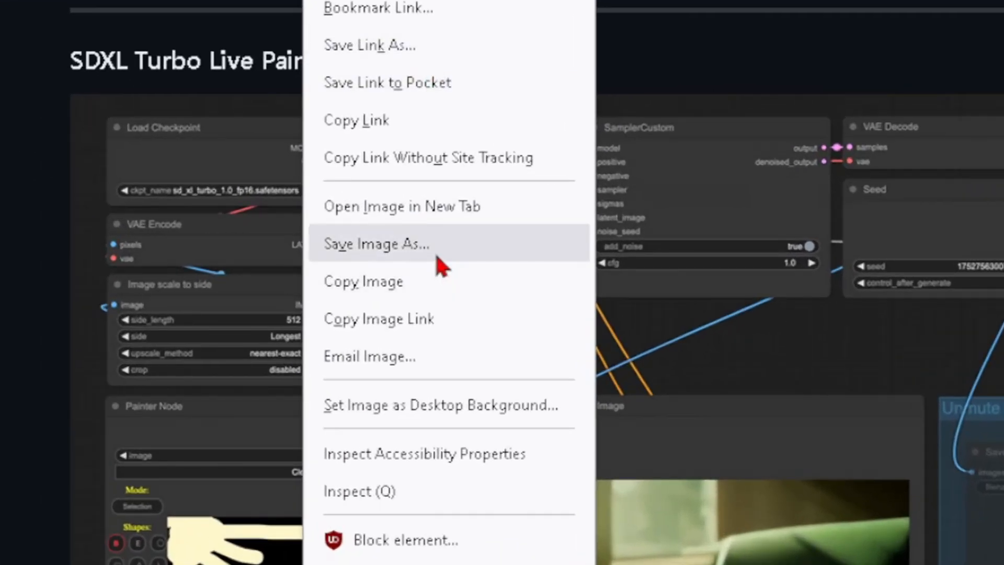
{"action": "left_click", "coordinate": [437, 257]}
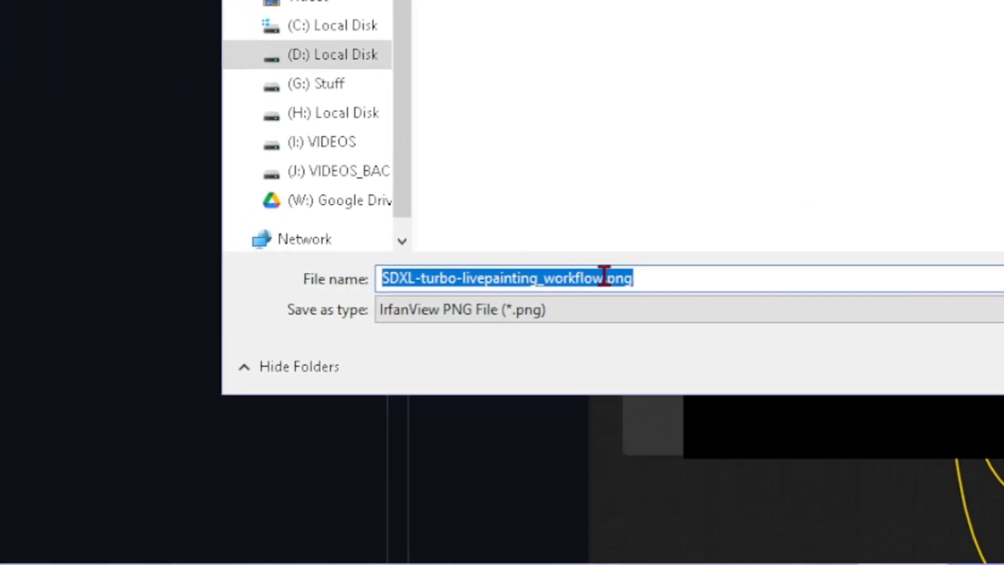
{"action": "key", "text": "Return"}
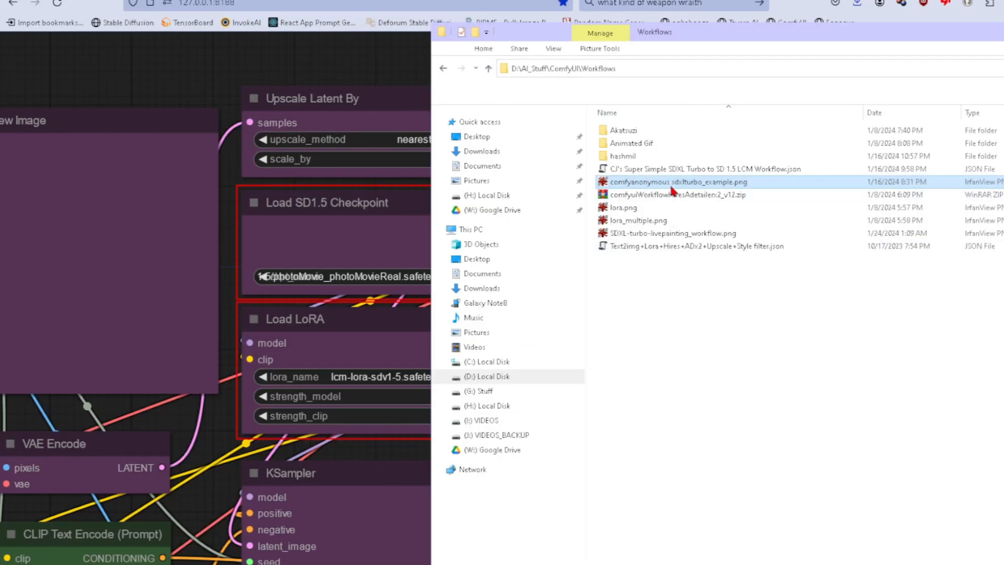
Switch to ComfyUI, load the live painting workflow and set its Load Checkpoint model to SDXL\Turbo\socababesTurboXL_v10Hybrid.safetensors.
{"action": "left_click_drag", "start_coordinate": [650, 233], "coordinate": [264, 175]}
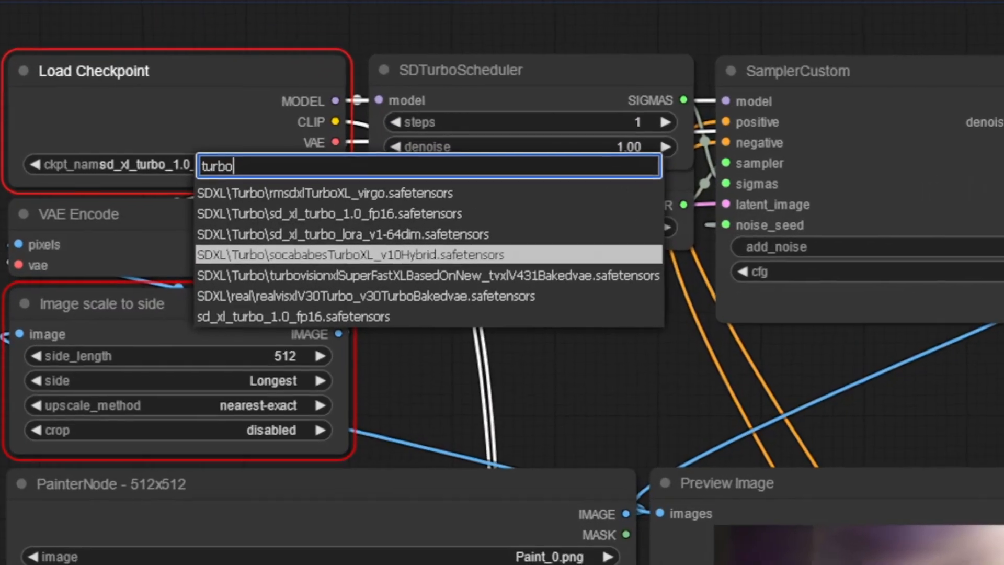
{"action": "key", "text": "Return"}
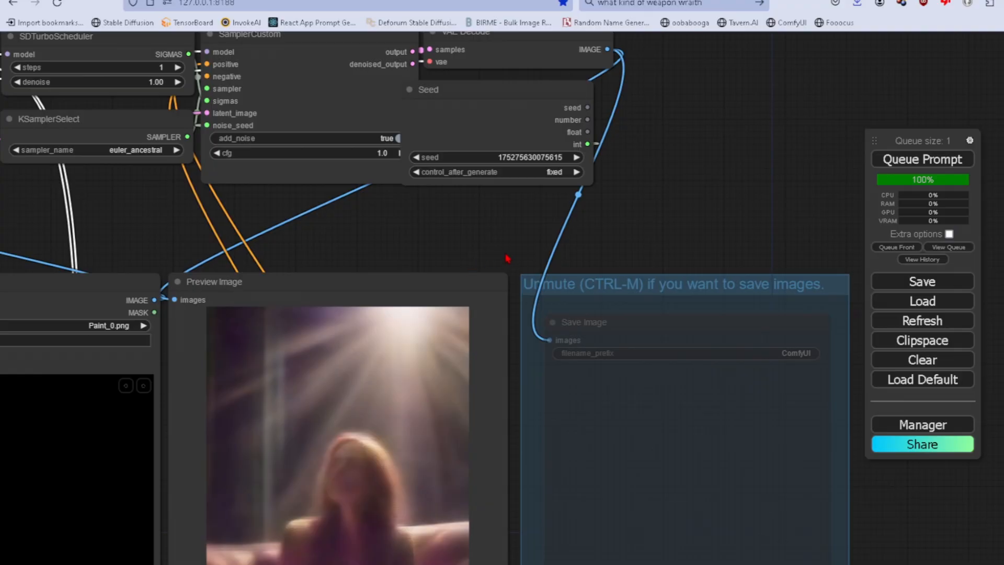
{"action": "left_click_drag", "start_coordinate": [628, 251], "coordinate": [557, 215]}
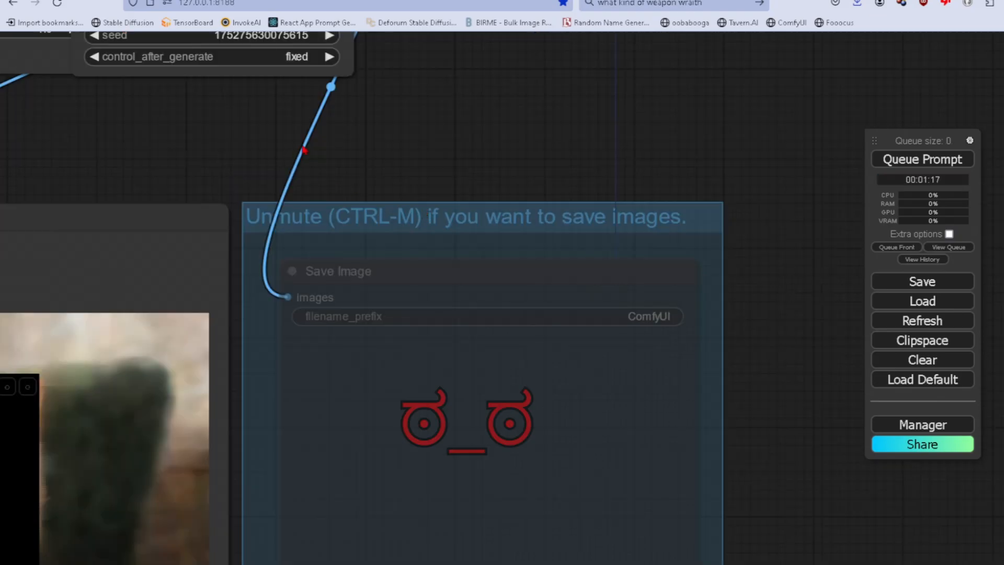
Increase the SDTurboScheduler steps to 8 in the live painting workflow.
{"action": "left_click_drag", "start_coordinate": [148, 161], "coordinate": [462, 158]}
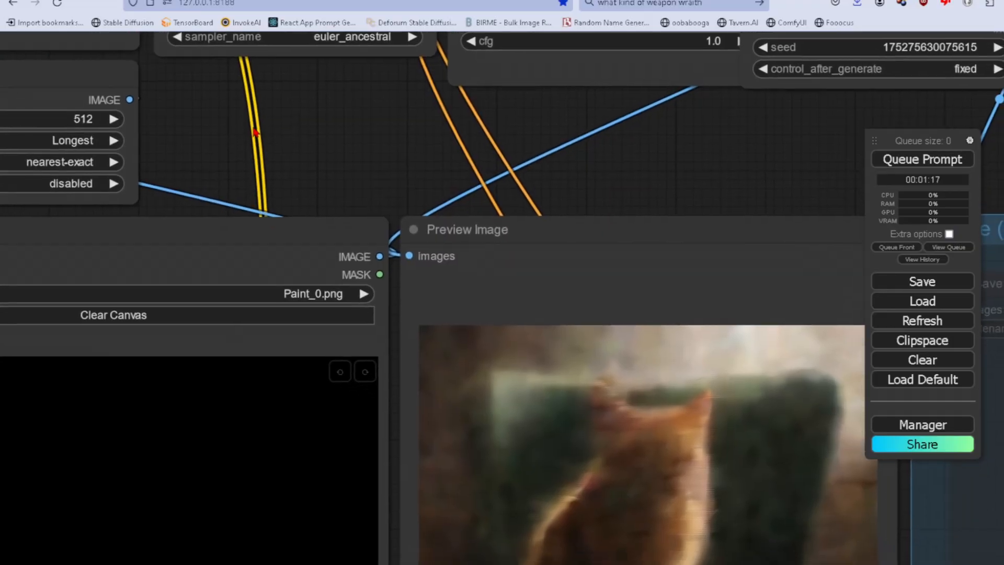
{"action": "scroll", "coordinate": [385, 187], "scroll_direction": "down", "scroll_amount": 4}
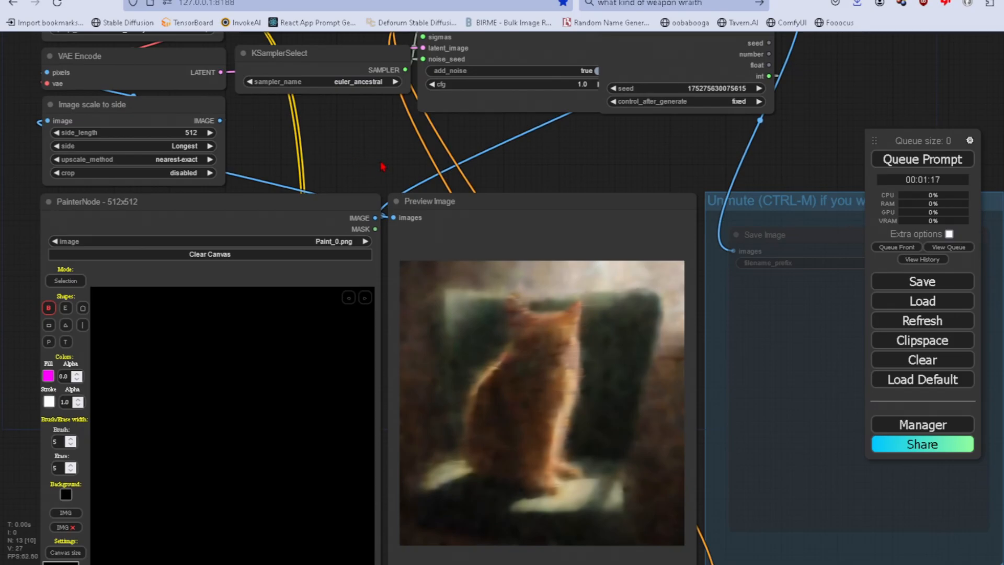
{"action": "scroll", "coordinate": [381, 164], "scroll_direction": "down", "scroll_amount": 1}
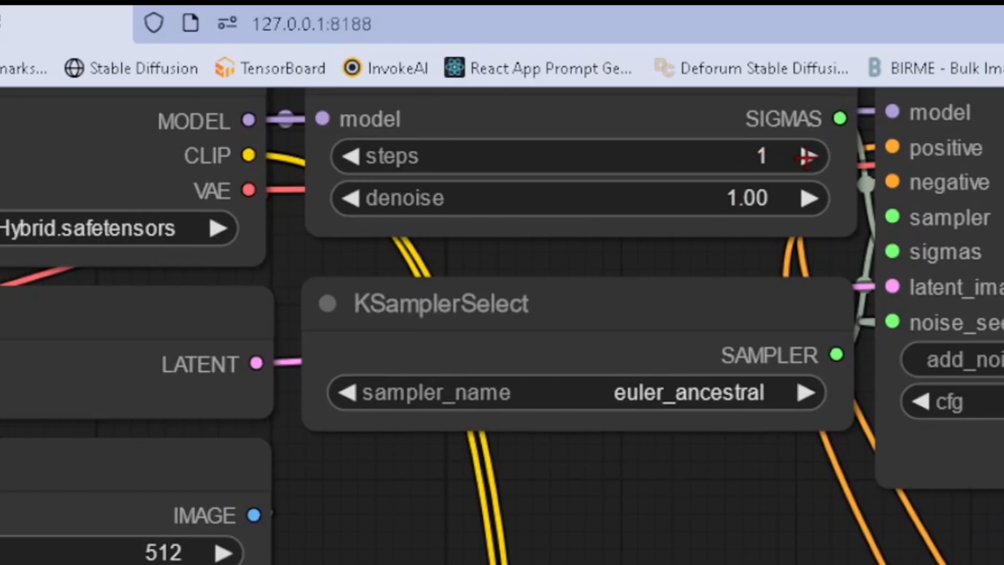
{"action": "left_click", "coordinate": [807, 156]}
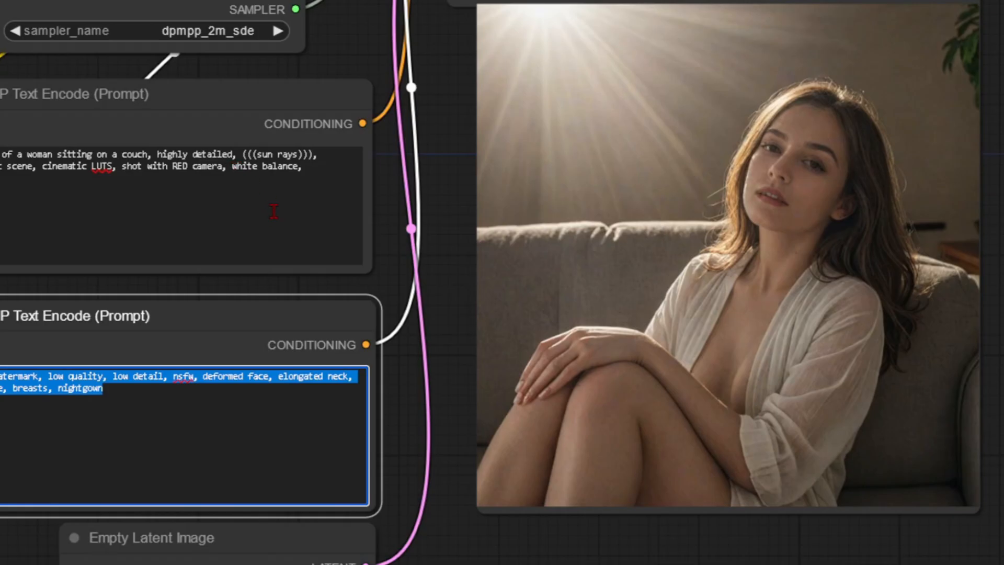
Copy the other workflow's positive prompt about a woman sitting on a couch into the live painting workflow's green CLIP Text Encode node.
{"action": "left_click", "coordinate": [273, 211]}
{"action": "key", "text": "ctrl+a"}
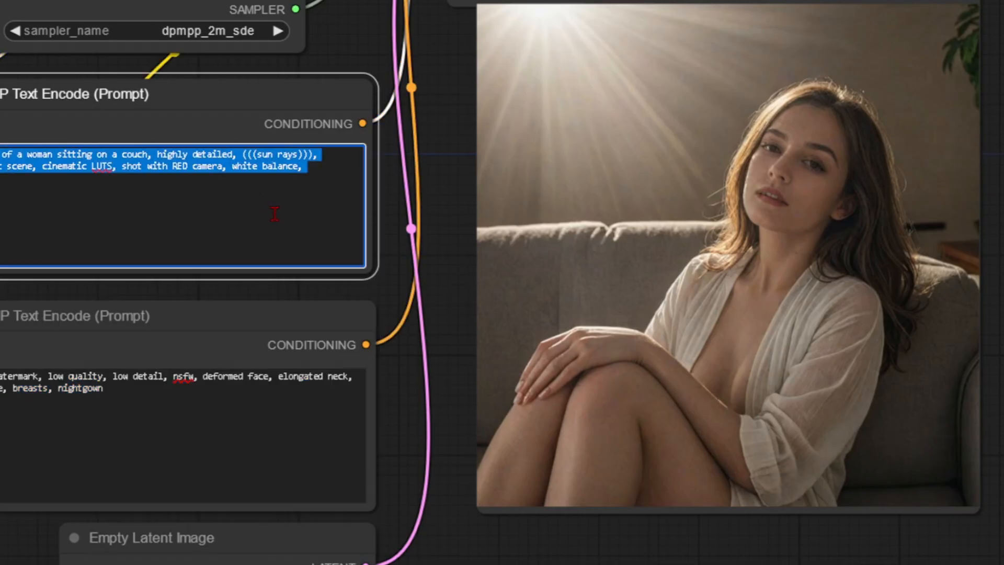
{"action": "type", "text": "picture of a woman sitting on a couch, highly detailed, (((sun rays))), dramatic scene, cinematic LUTS, shot with RED camera, white balance,"}
Set the red CLIP Text Encode prompt to the copied "text, watermark, low quality, low detail, nsfw, deformed face, elongated neck, cleavage, breasts, nightgown".
{"action": "left_click", "coordinate": [208, 436]}
{"action": "key", "text": "ctrl+a"}
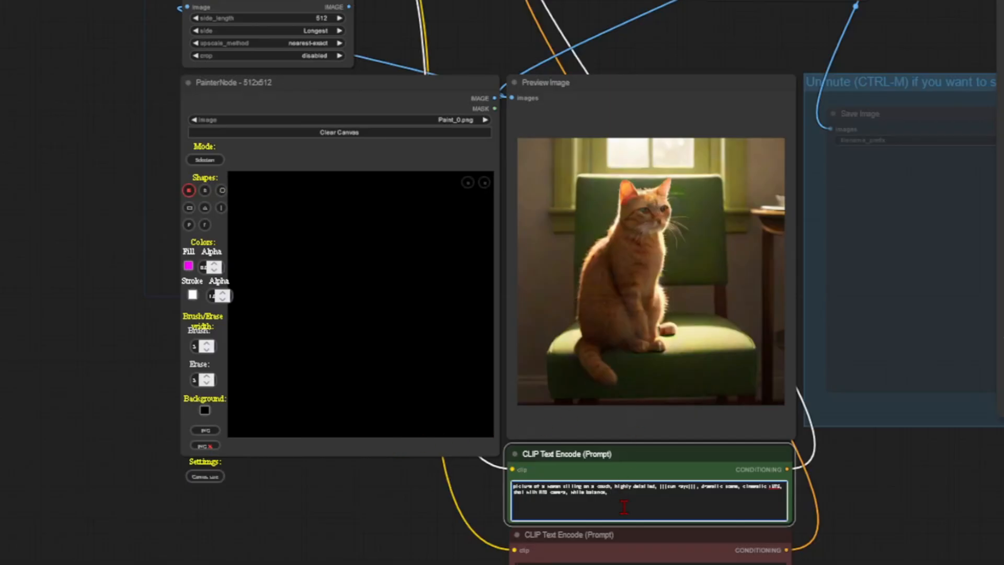
{"action": "left_click_drag", "start_coordinate": [870, 525], "coordinate": [846, 307]}
{"action": "left_click", "coordinate": [646, 364]}
{"action": "key", "text": "ctrl+a"}
{"action": "type", "text": "text, watermark, low quality, low detail, nsfw, deformed face, elongated neck, cleavage, breasts, nightgown"}
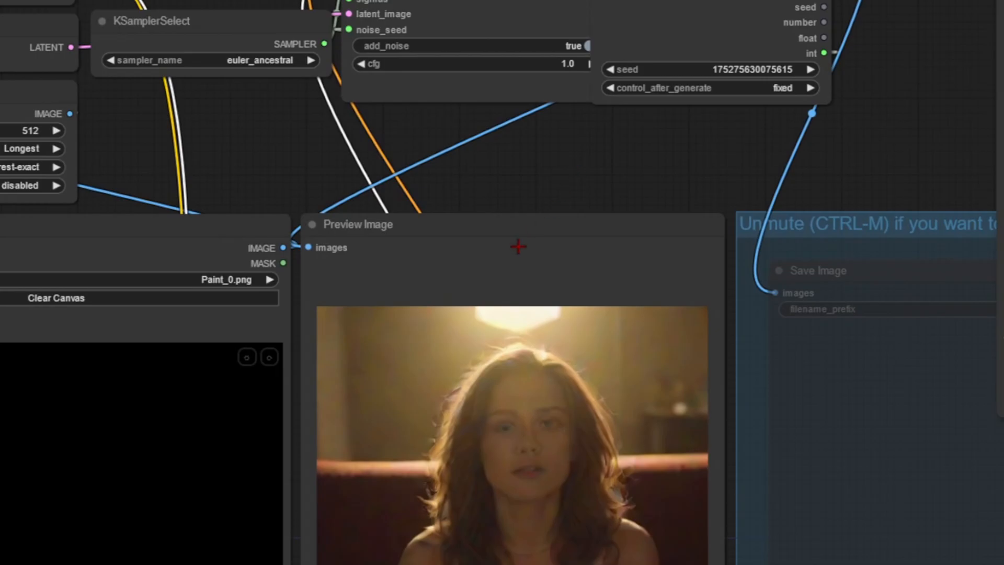
Show the extra queue options and enable Auto Queue for continuous generation.
{"action": "left_click_drag", "start_coordinate": [515, 211], "coordinate": [506, 136]}
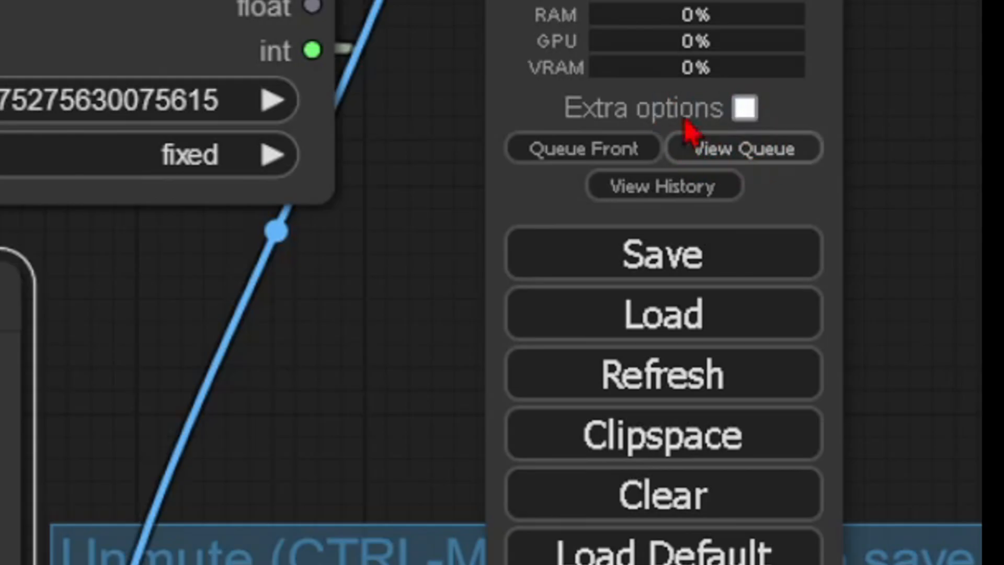
{"action": "left_click", "coordinate": [747, 110]}
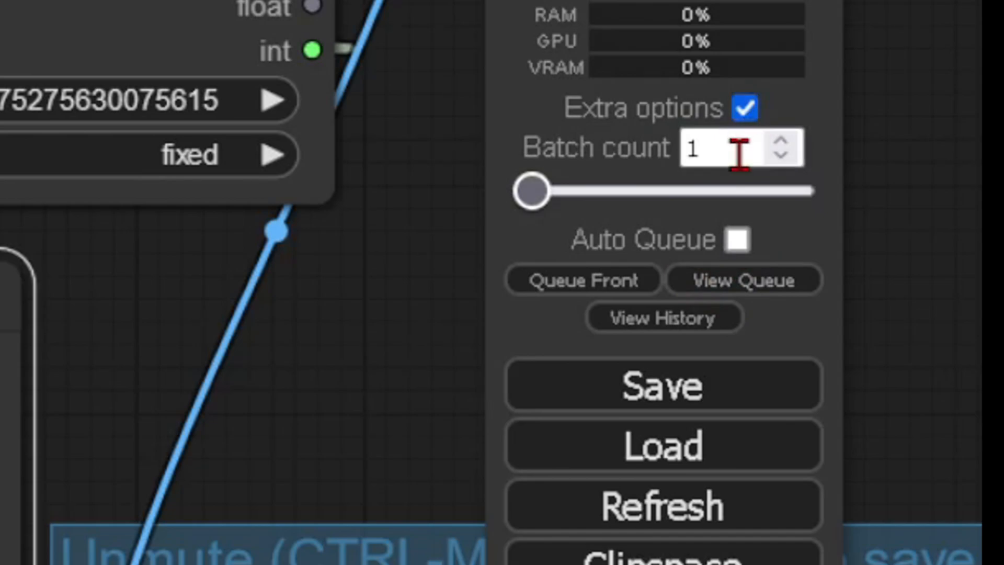
{"action": "left_click", "coordinate": [741, 242]}
{"action": "left_click_drag", "start_coordinate": [460, 396], "coordinate": [415, 411]}
{"action": "left_click_drag", "start_coordinate": [104, 11], "coordinate": [129, 5]}
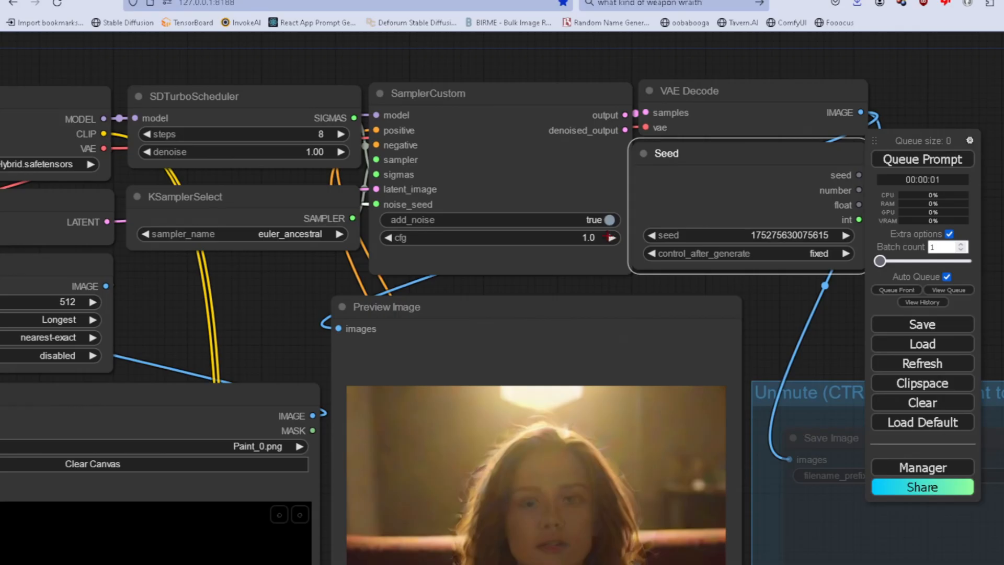
Try a cfg of 1.2 on the SamplerCustom node, and return it to 1.0.
{"action": "left_click", "coordinate": [612, 238]}
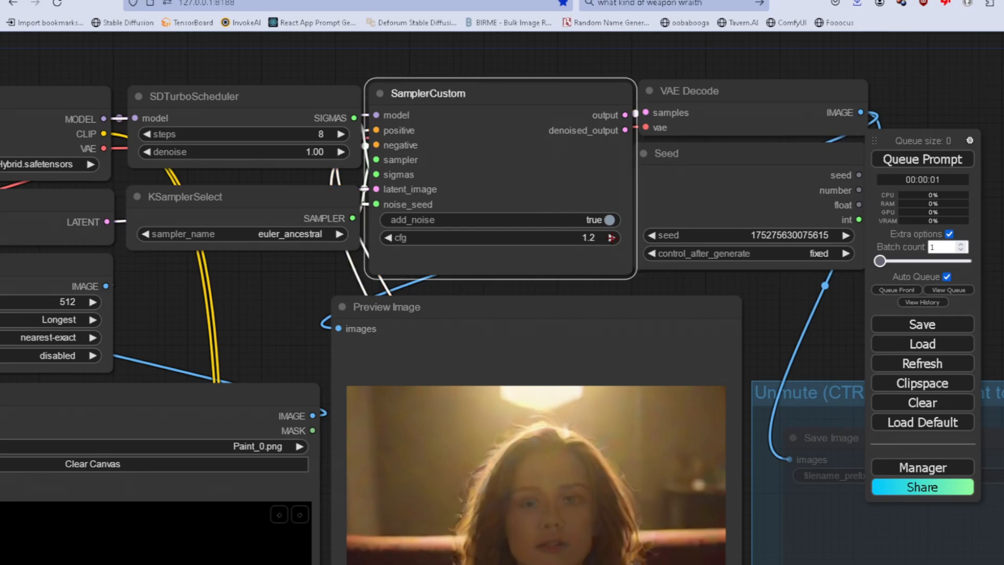
{"action": "left_click", "coordinate": [951, 290]}
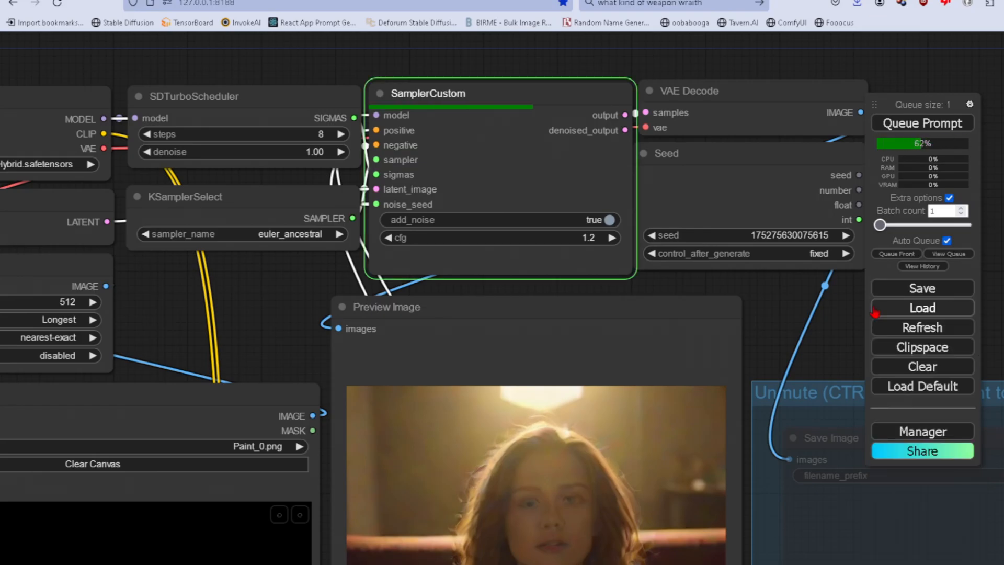
{"action": "left_click_drag", "start_coordinate": [808, 313], "coordinate": [839, 216]}
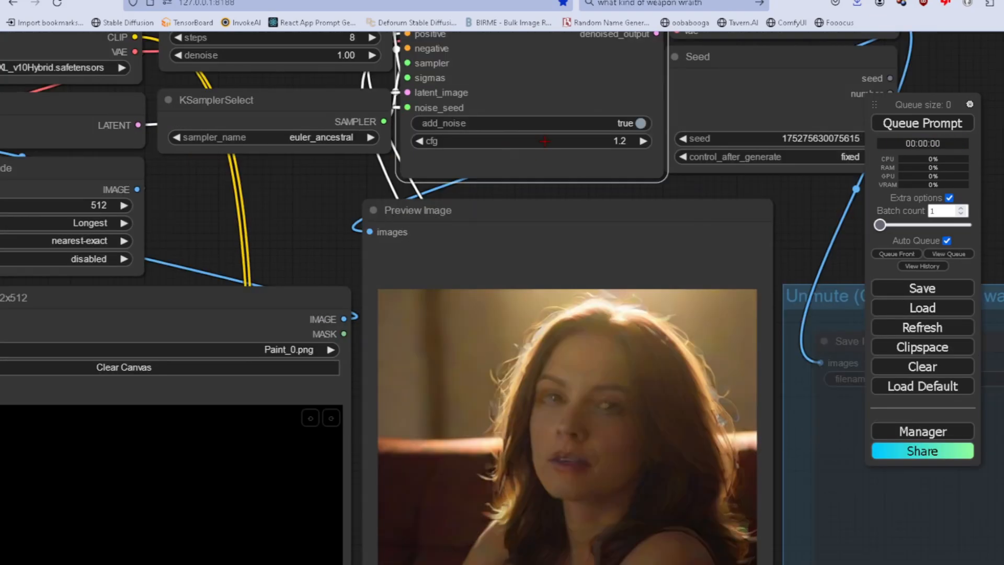
{"action": "left_click", "coordinate": [420, 141]}
{"action": "left_click", "coordinate": [419, 141]}
Set the SDTurboScheduler steps to 9.
{"action": "left_click_drag", "start_coordinate": [322, 196], "coordinate": [410, 202]}
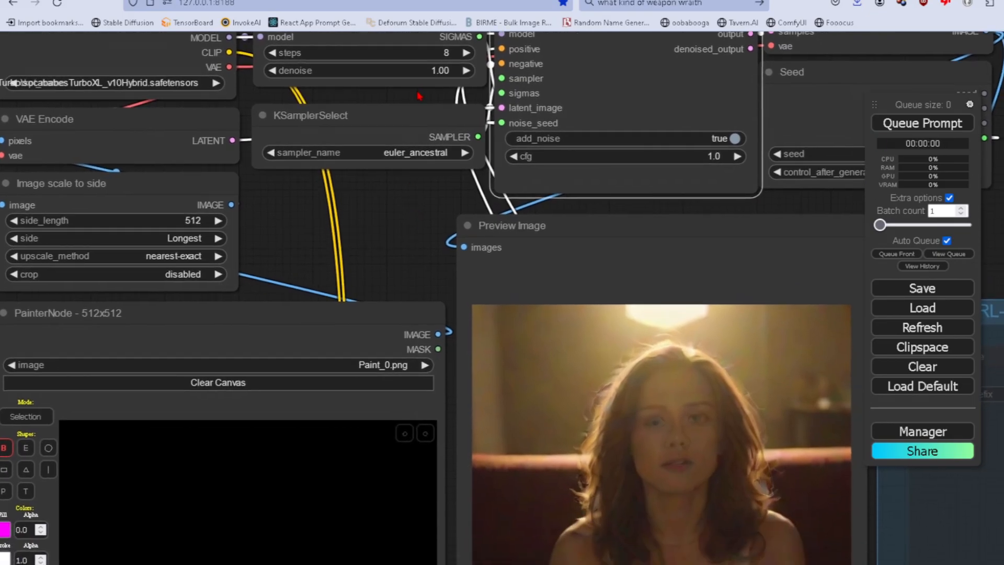
{"action": "left_click_drag", "start_coordinate": [416, 90], "coordinate": [413, 99]}
{"action": "left_click", "coordinate": [463, 61]}
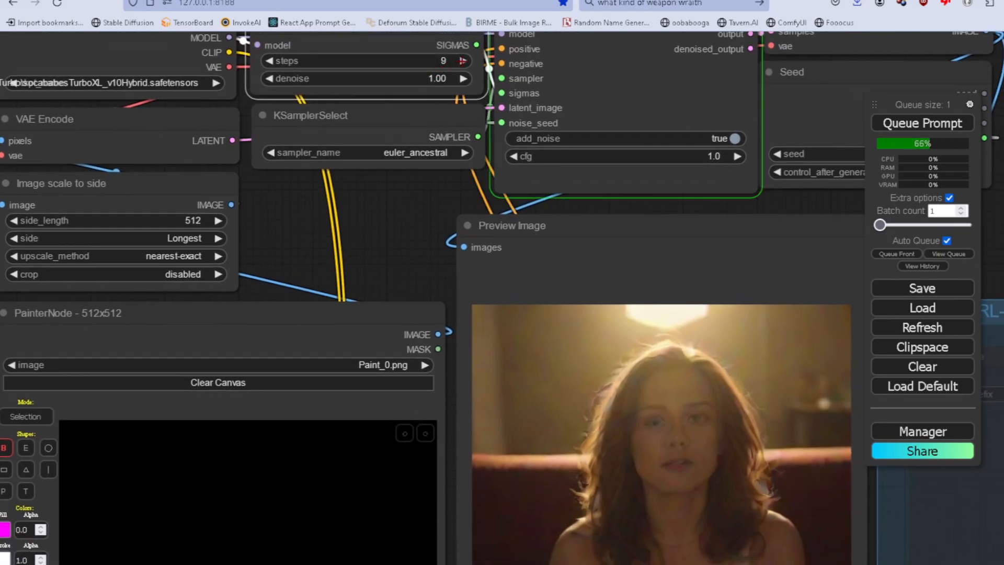
{"action": "left_click", "coordinate": [463, 61]}
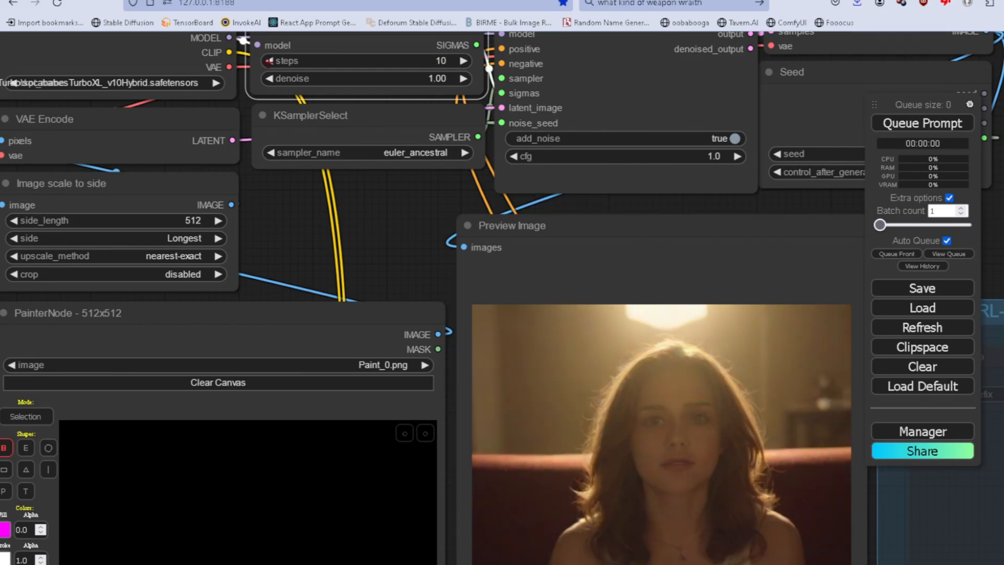
{"action": "left_click", "coordinate": [271, 61]}
Set the side_length of the Image scale to side node to 768.
{"action": "left_click_drag", "start_coordinate": [167, 240], "coordinate": [243, 247]}
{"action": "left_click", "coordinate": [270, 228]}
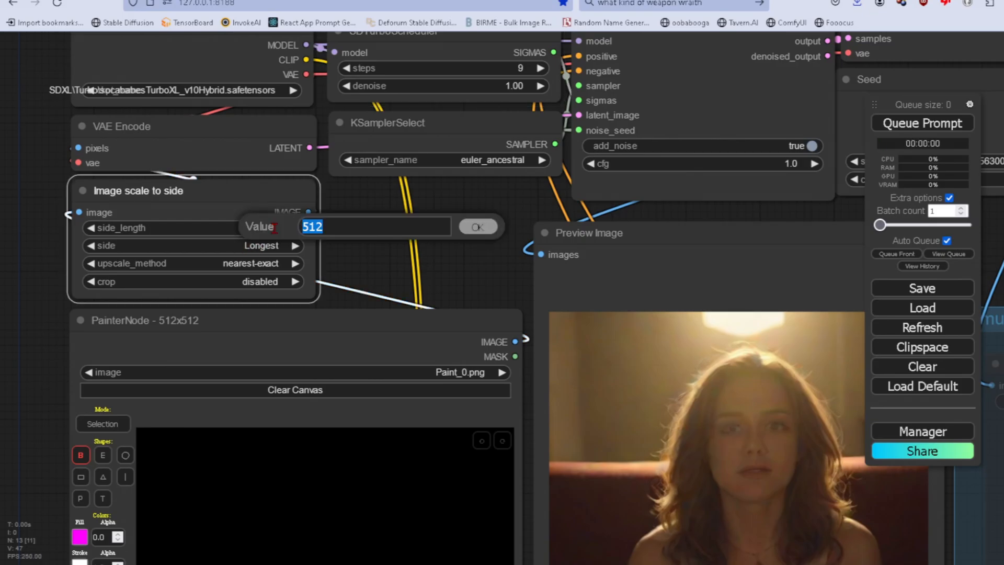
{"action": "type", "text": "768"}
{"action": "key", "text": "Return"}
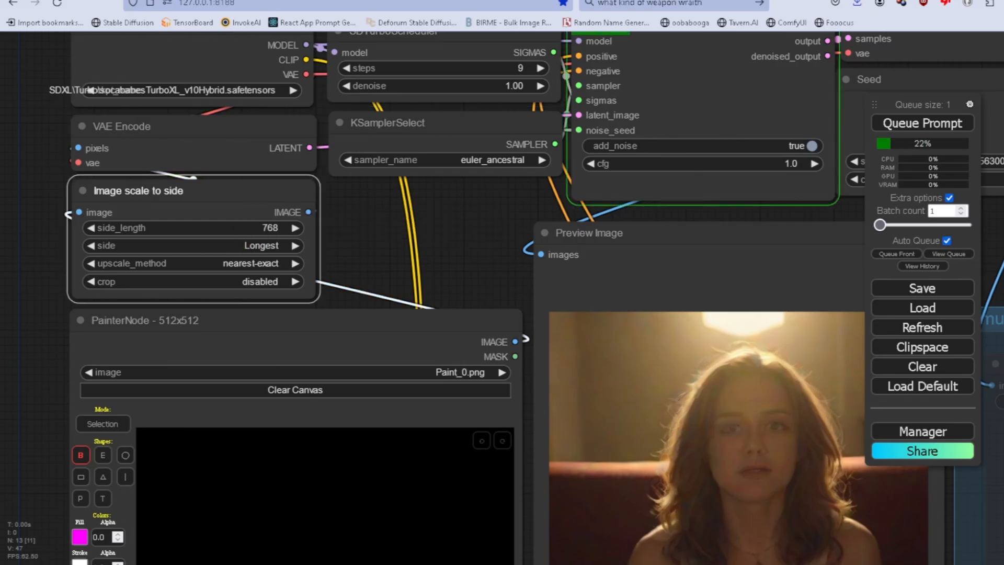
Replace the word "picture" with "portrait" at the start of the green CLIP Text Encode prompt.
{"action": "double_click", "coordinate": [134, 244]}
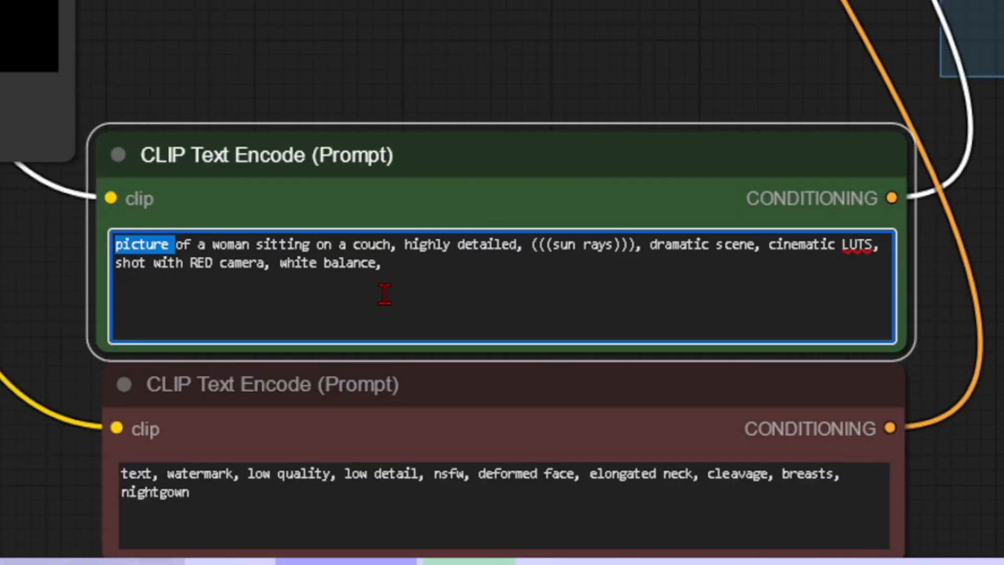
{"action": "type", "text": "portrait"}
{"action": "left_click", "coordinate": [130, 245]}
{"action": "type", "text": "r"}
{"action": "key", "text": "Right"}
{"action": "key", "text": "Delete"}
{"action": "key", "text": "BackSpace"}
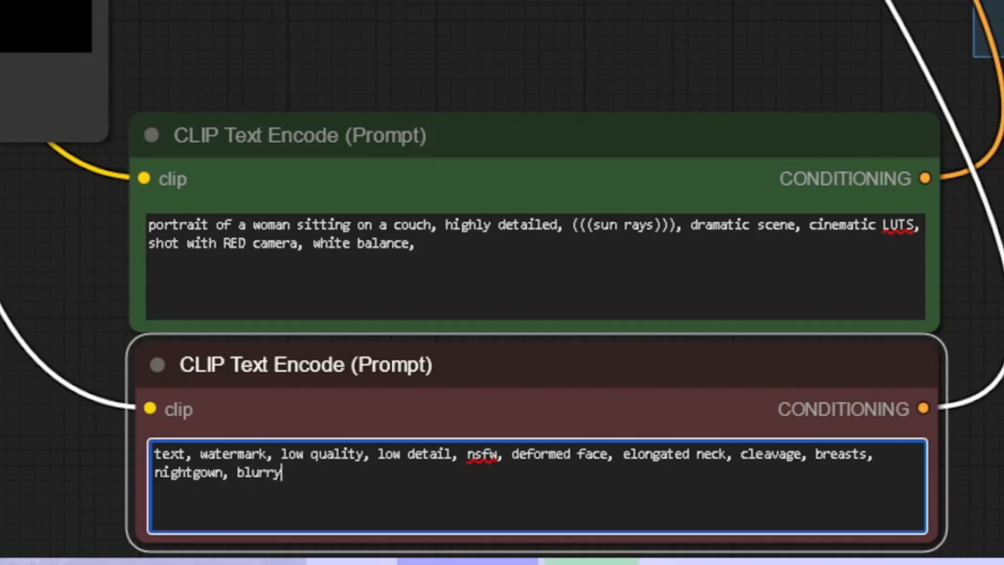
Add "blurry, out of focus" to the end of the red CLIP Text Encode prompt.
{"action": "type", "text": ", out of focus"}
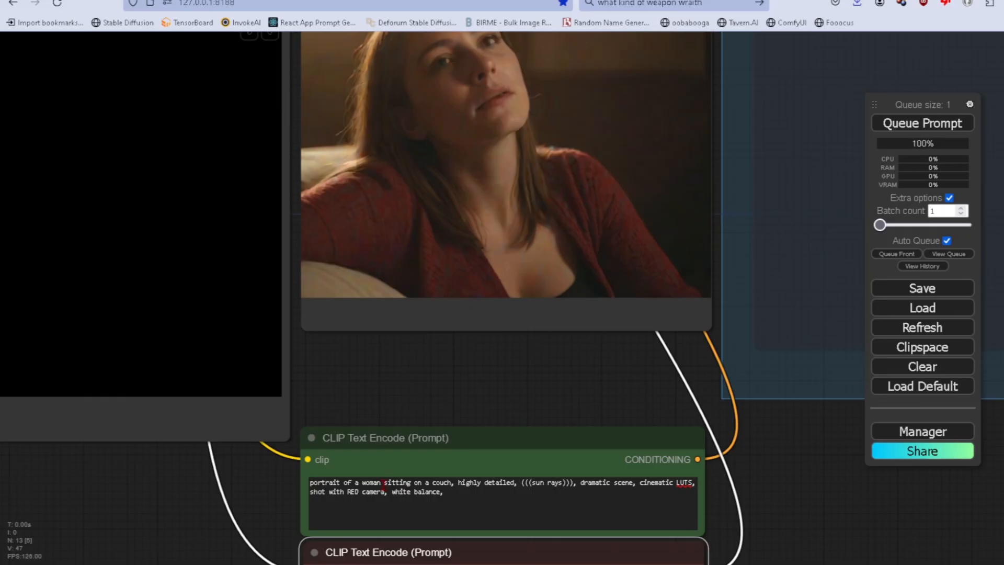
Insert "with blue hair, goth makeup," after "portrait of a woman" in the green prompt.
{"action": "left_click", "coordinate": [383, 484]}
{"action": "type", "text": "with blu"}
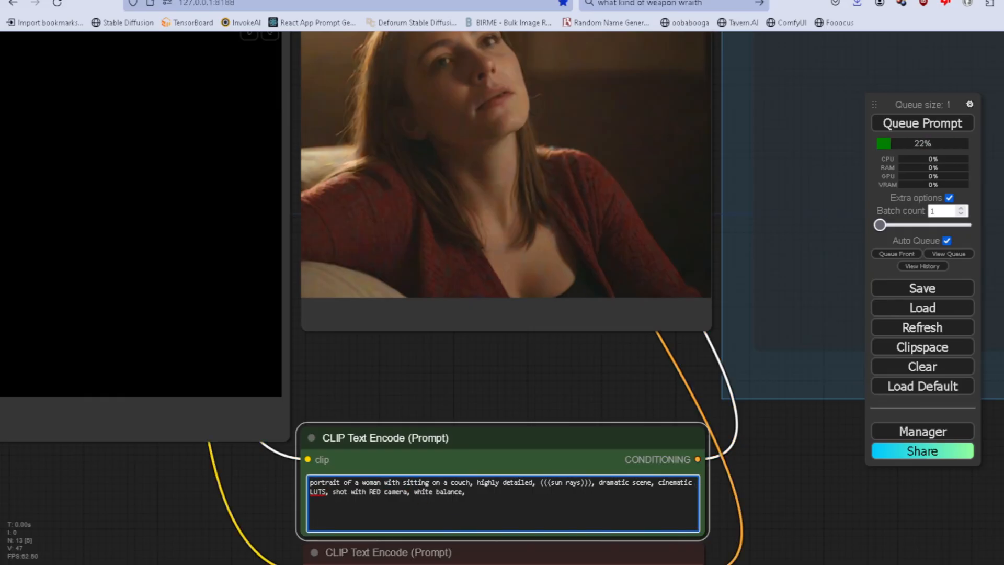
{"action": "type", "text": "e hair,"}
{"action": "left_click_drag", "start_coordinate": [588, 396], "coordinate": [604, 439]}
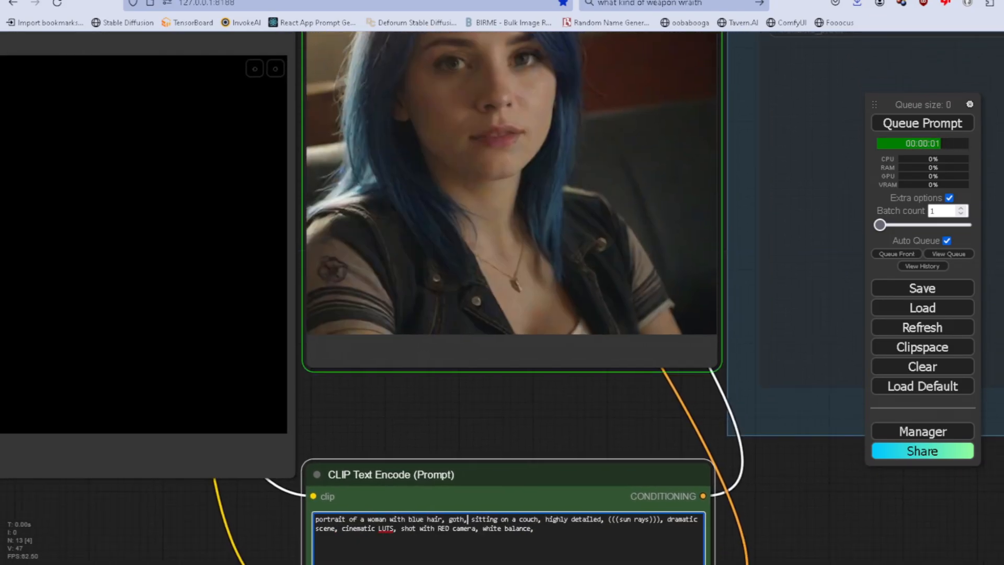
{"action": "type", "text": "ma"}
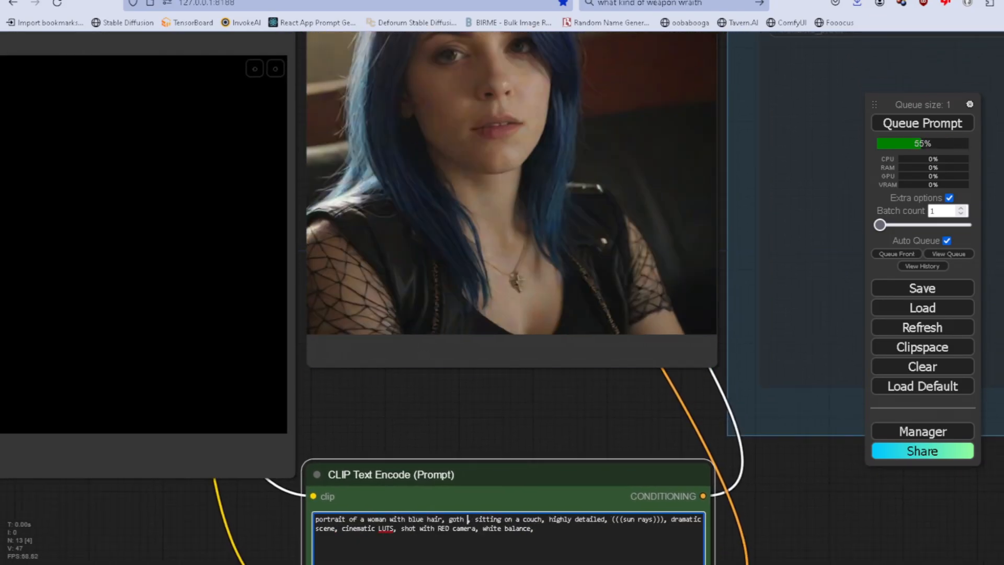
{"action": "type", "text": "keup"}
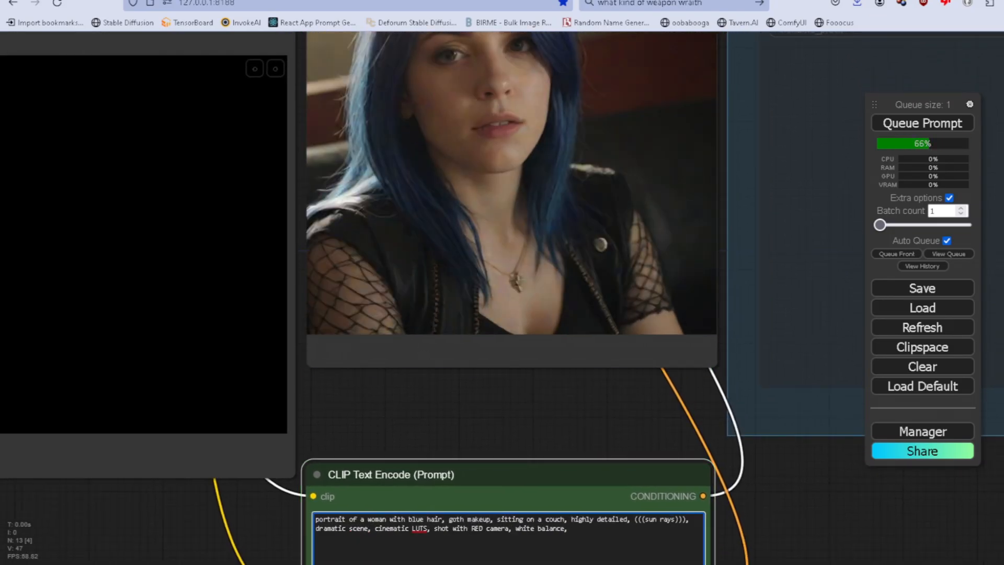
Replace "goth" with "thick emo" before "makeup" in the green prompt.
{"action": "left_click", "coordinate": [449, 520]}
{"action": "type", "text": "thick emo"}
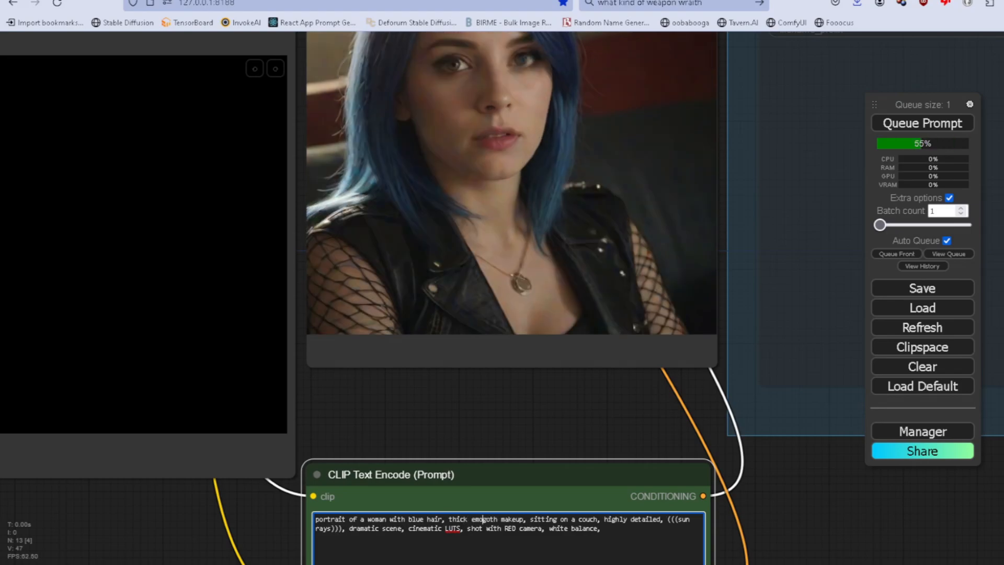
{"action": "key", "text": "Delete"}
{"action": "key", "text": "Delete"}
{"action": "key", "text": "Delete"}
{"action": "key", "text": "Delete"}
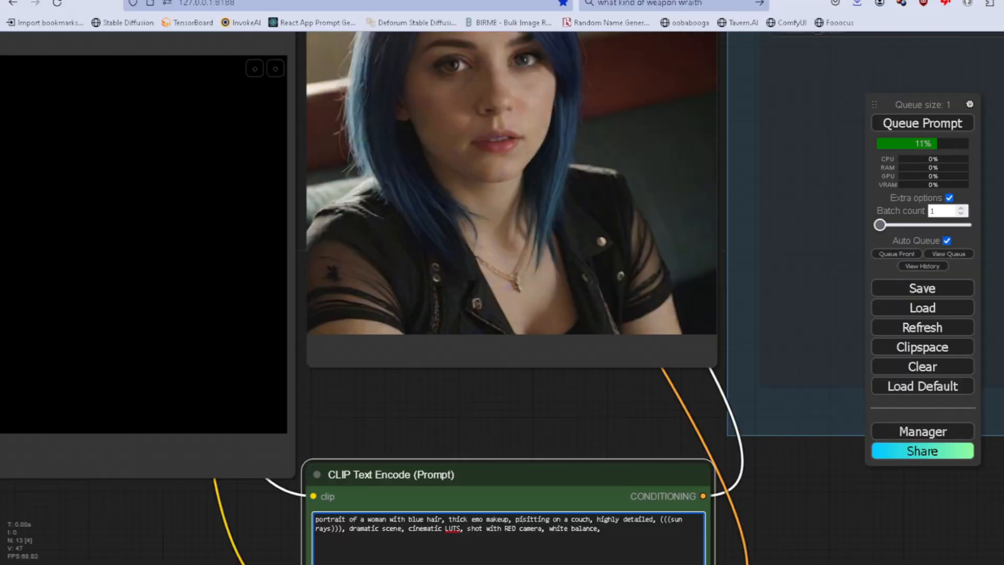
Insert "pink eye-shadow," after "thick emo makeup" in the green prompt, correcting the spelling with the browser's suggestion.
{"action": "type", "text": "nk ey"}
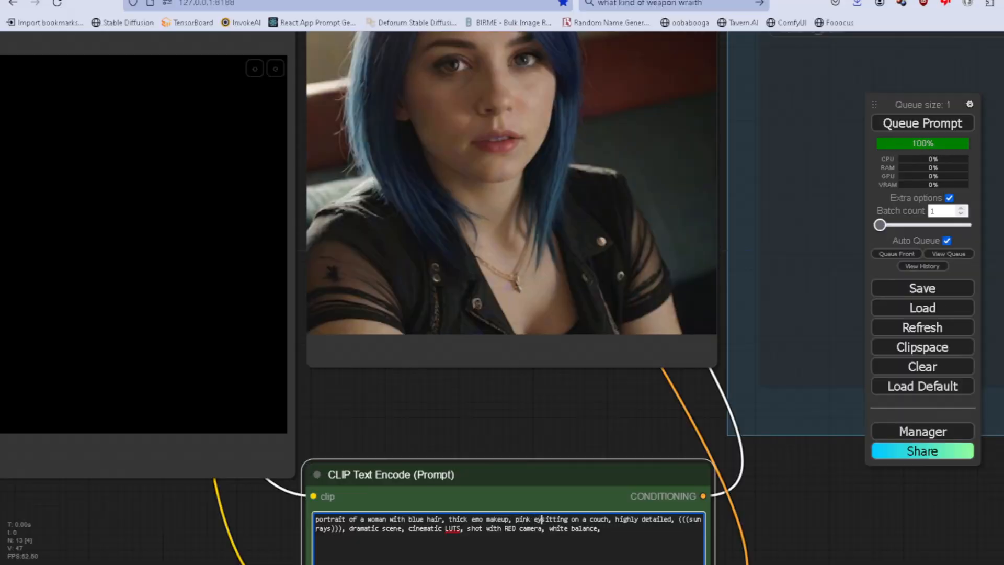
{"action": "type", "text": "shadow,"}
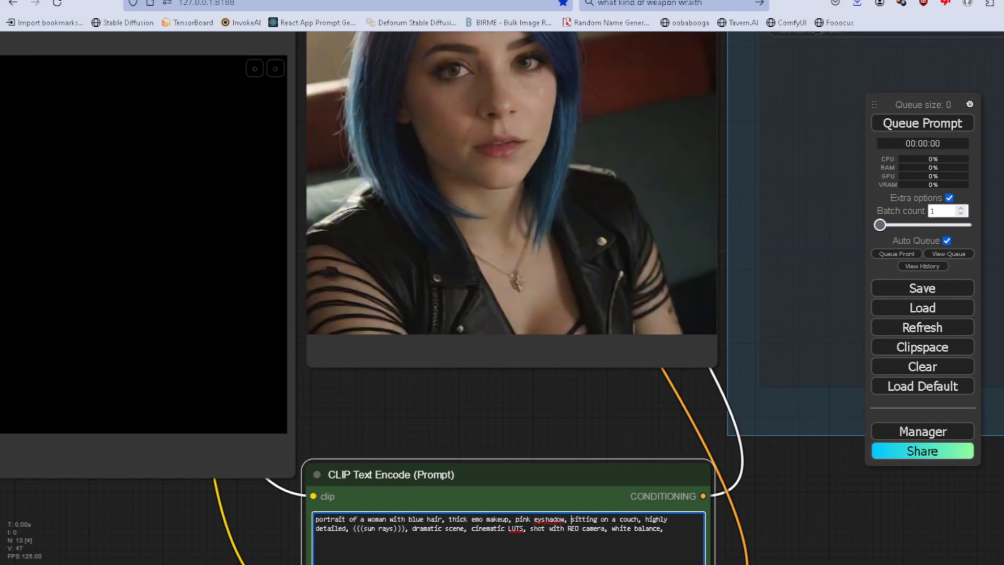
{"action": "left_click", "coordinate": [542, 519]}
{"action": "type", "text": "e"}
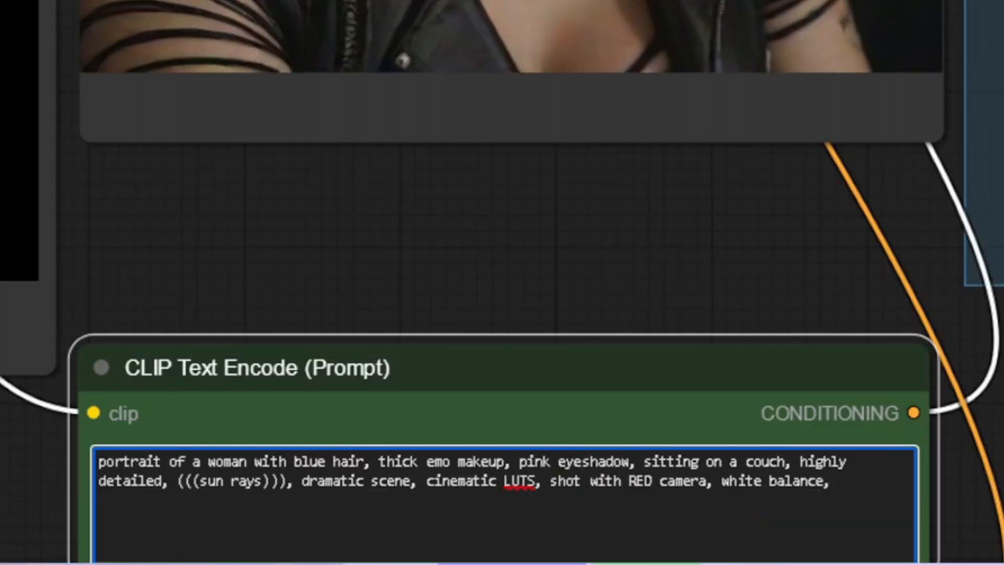
{"action": "left_click_drag", "start_coordinate": [538, 376], "coordinate": [538, 278]}
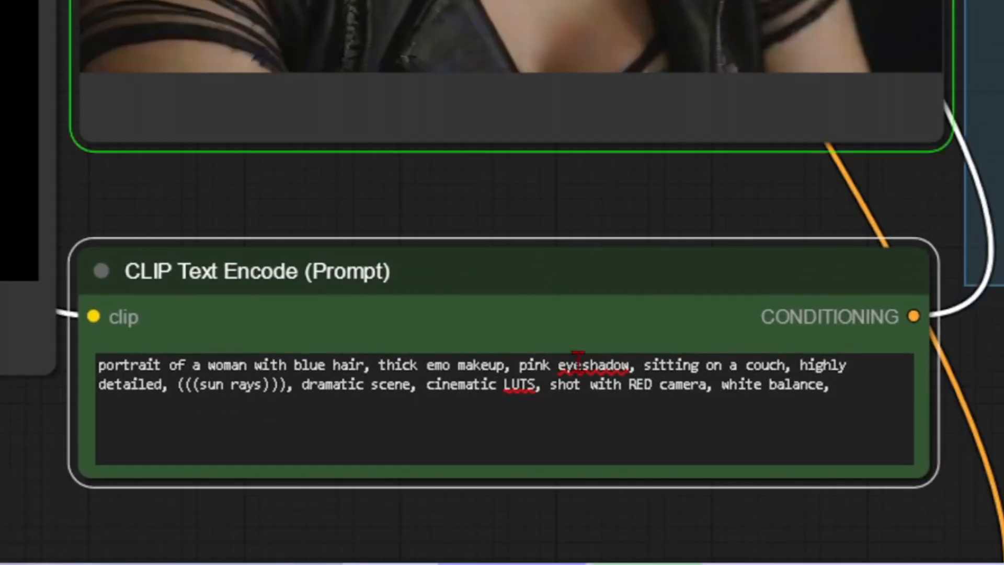
{"action": "left_click", "coordinate": [590, 368]}
{"action": "right_click", "coordinate": [590, 368]}
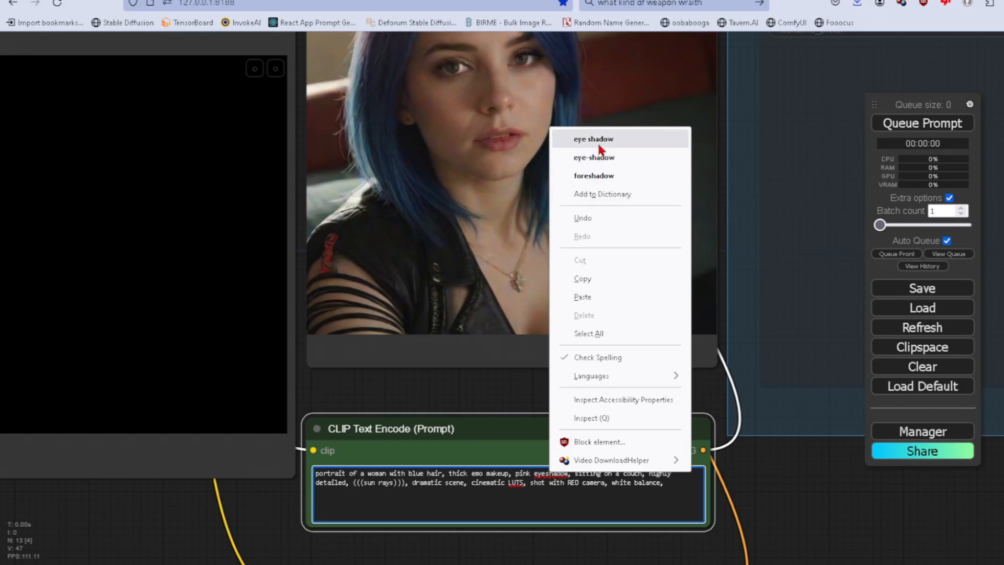
{"action": "left_click", "coordinate": [597, 139]}
Move the Preview Image node down so its picture sits beside the PainterNode canvas.
{"action": "mouse_move", "coordinate": [455, 408]}
{"action": "left_mouse_down"}
{"action": "mouse_move", "coordinate": [520, 505]}
{"action": "mouse_move", "coordinate": [550, 516]}
{"action": "mouse_move", "coordinate": [548, 554]}
{"action": "mouse_move", "coordinate": [727, 505]}
{"action": "mouse_move", "coordinate": [627, 519]}
{"action": "mouse_move", "coordinate": [622, 531]}
{"action": "left_mouse_up"}
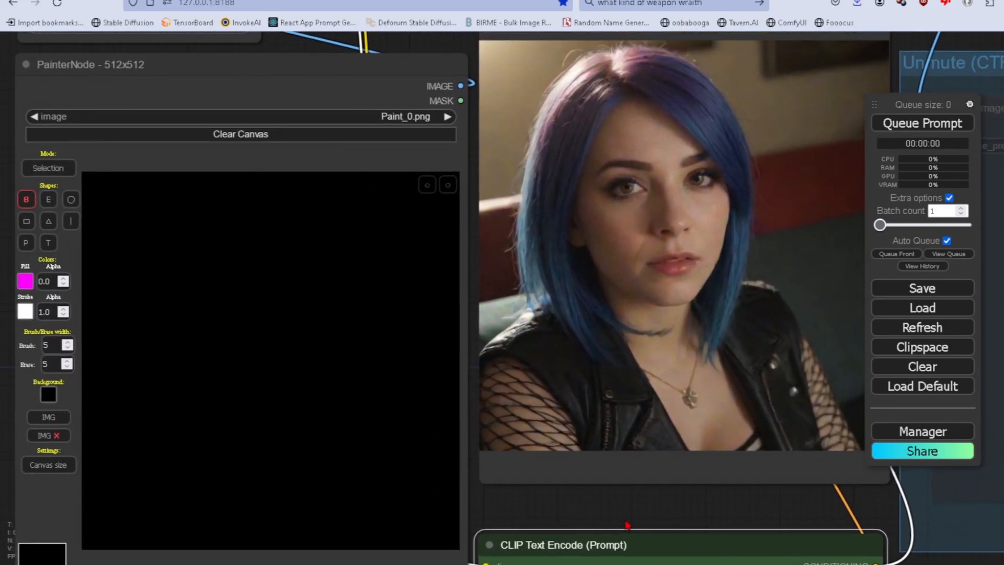
{"action": "mouse_move", "coordinate": [515, 40]}
{"action": "left_mouse_down"}
{"action": "mouse_move", "coordinate": [530, 92]}
{"action": "mouse_move", "coordinate": [516, 104]}
{"action": "left_mouse_up"}
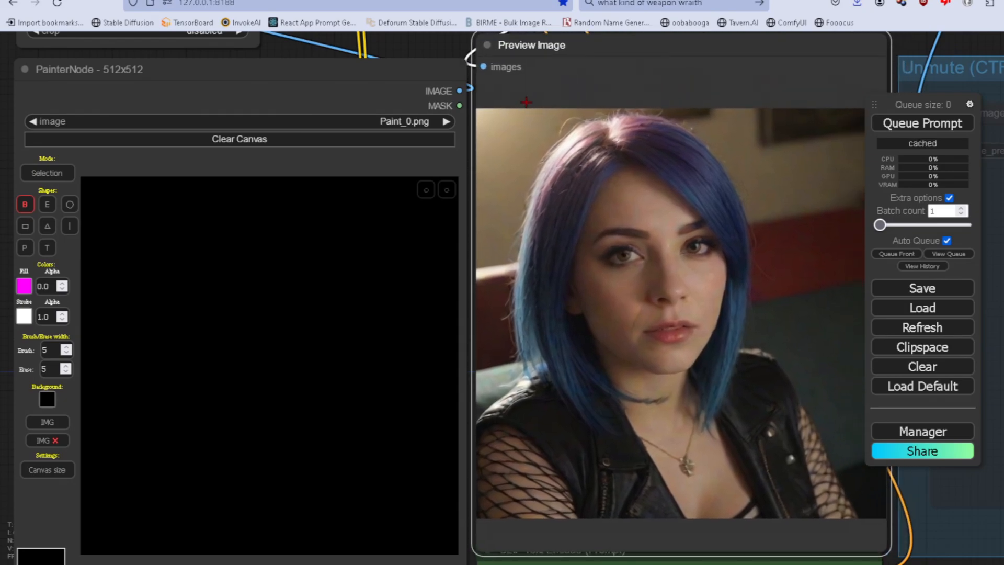
Set the PainterNode stroke colour to blue (RGB 19, 135, 198) and paint two short diagonal strokes near the canvas's upper-left area.
{"action": "left_click", "coordinate": [24, 316]}
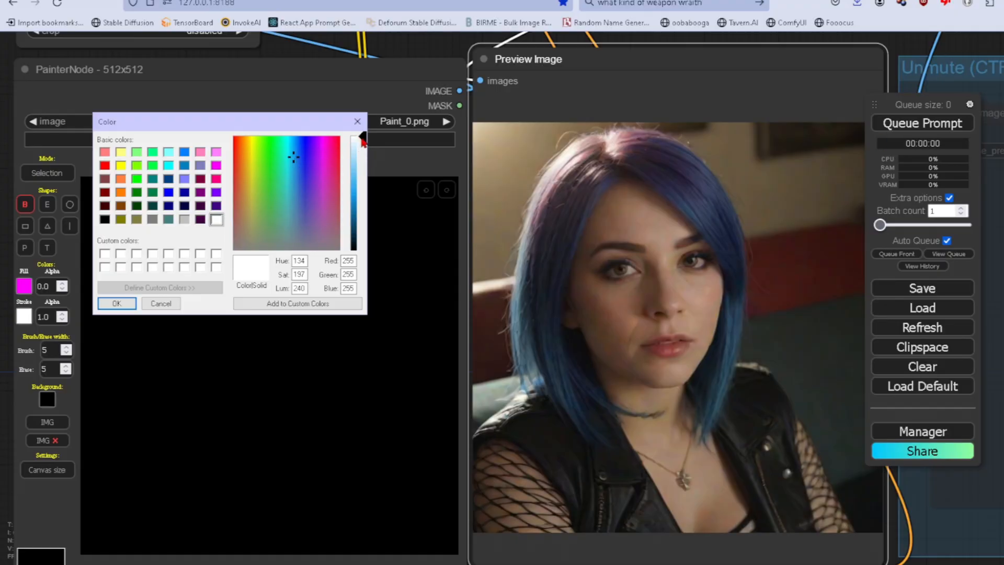
{"action": "left_click_drag", "start_coordinate": [363, 141], "coordinate": [363, 202]}
{"action": "left_click", "coordinate": [246, 304]}
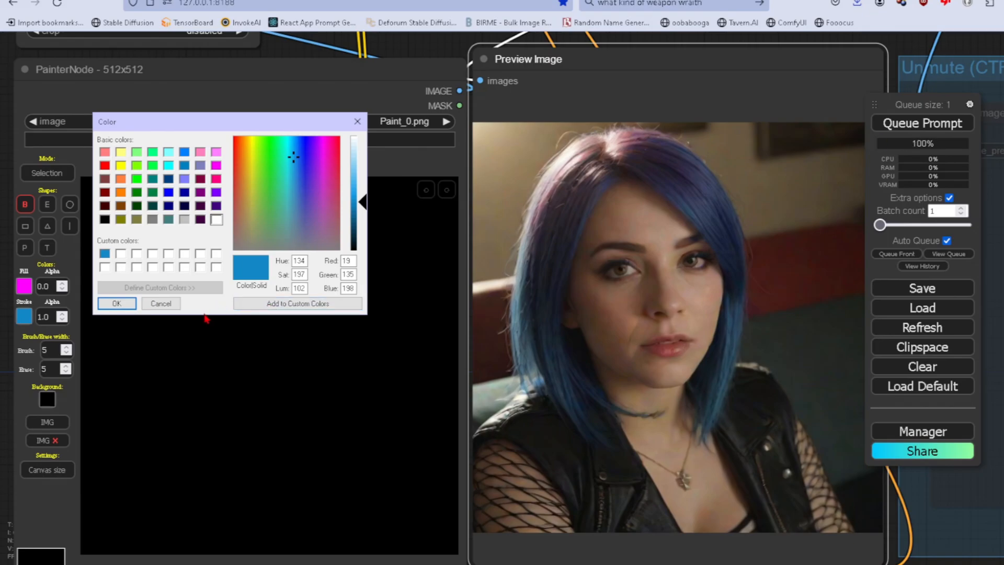
{"action": "left_click", "coordinate": [118, 303]}
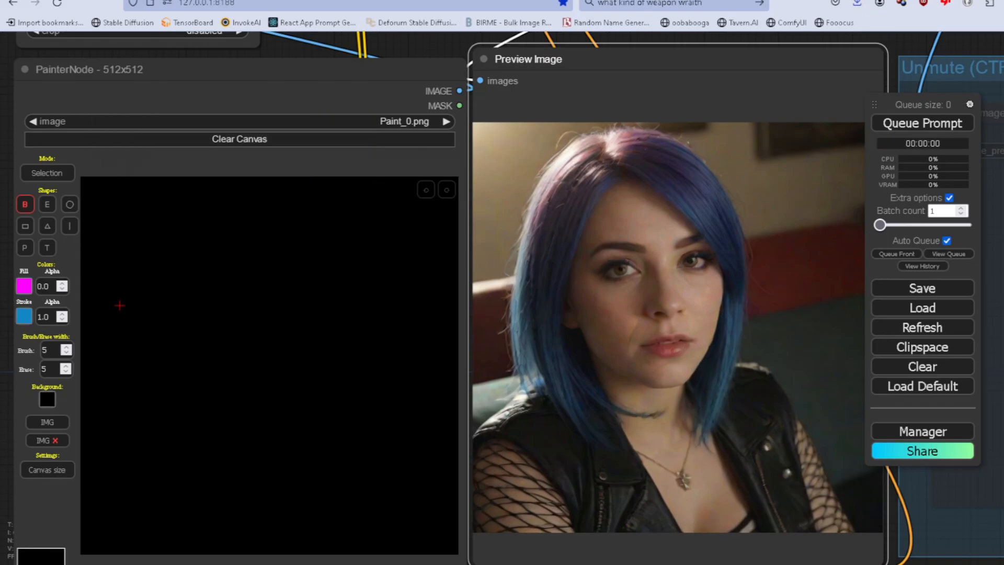
{"action": "left_click_drag", "start_coordinate": [209, 203], "coordinate": [150, 288]}
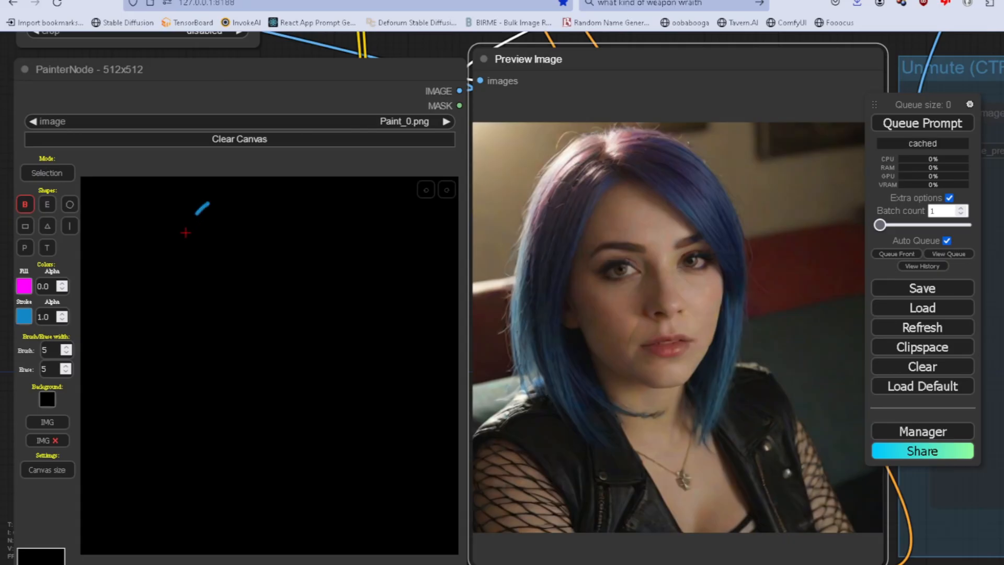
{"action": "left_click_drag", "start_coordinate": [205, 188], "coordinate": [150, 267]}
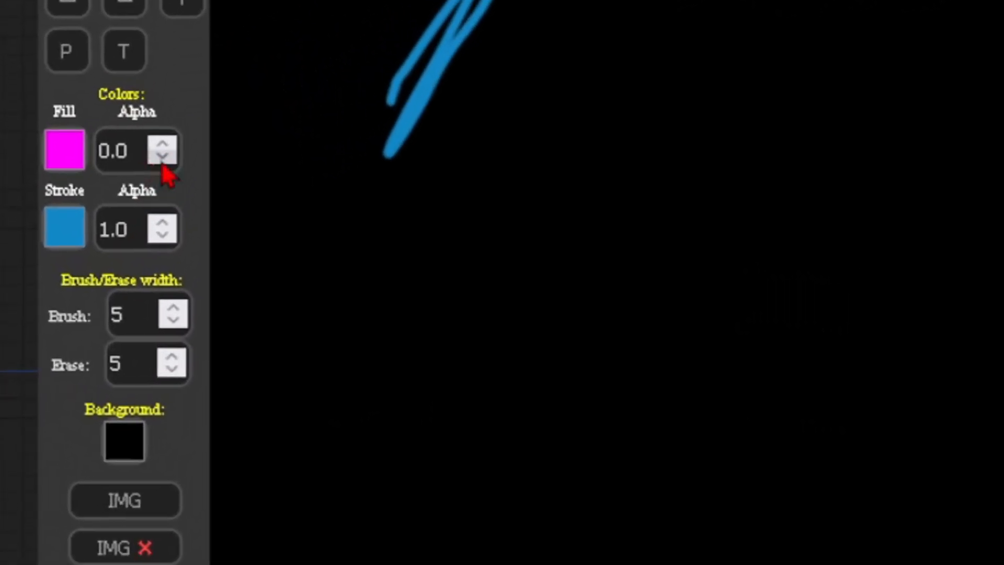
Set the PainterNode brush width to 50 and paint a thick blue arc across the upper part of the canvas.
{"action": "left_click", "coordinate": [174, 310]}
{"action": "left_click", "coordinate": [174, 311]}
{"action": "mouse_move", "coordinate": [387, 84]}
{"action": "left_mouse_down"}
{"action": "mouse_move", "coordinate": [457, 11]}
{"action": "mouse_move", "coordinate": [411, 134]}
{"action": "left_mouse_up"}
{"action": "left_click_drag", "start_coordinate": [145, 318], "coordinate": [54, 316]}
{"action": "type", "text": "50"}
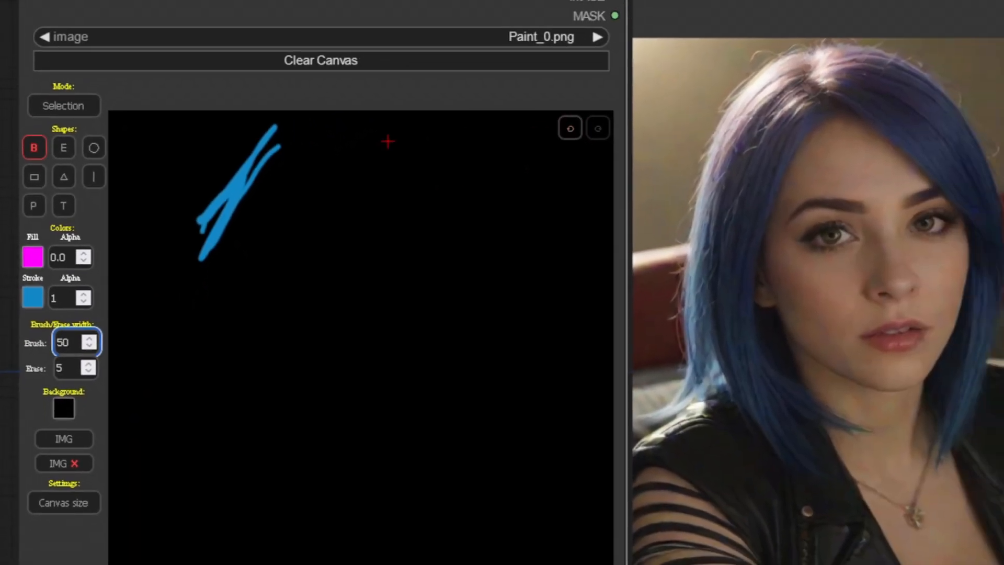
{"action": "left_click_drag", "start_coordinate": [381, 29], "coordinate": [261, 201]}
{"action": "left_click_drag", "start_coordinate": [423, 67], "coordinate": [414, 73]}
{"action": "left_click_drag", "start_coordinate": [220, 211], "coordinate": [260, 195]}
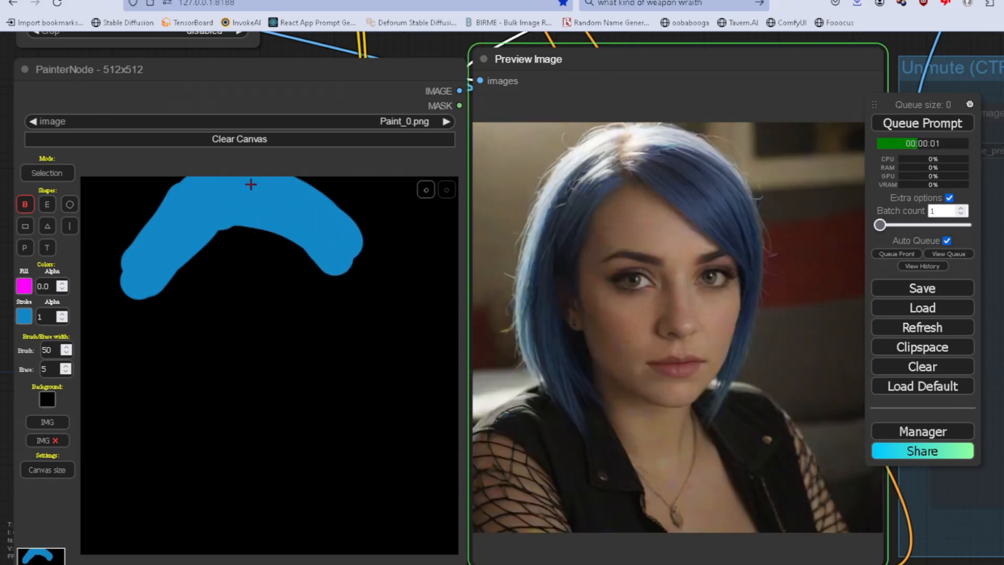
Change the PainterNode stroke colour to magenta (RGB 255, 0, 255) and paint a filled oval patch beneath the blue arc.
{"action": "left_click", "coordinate": [23, 316]}
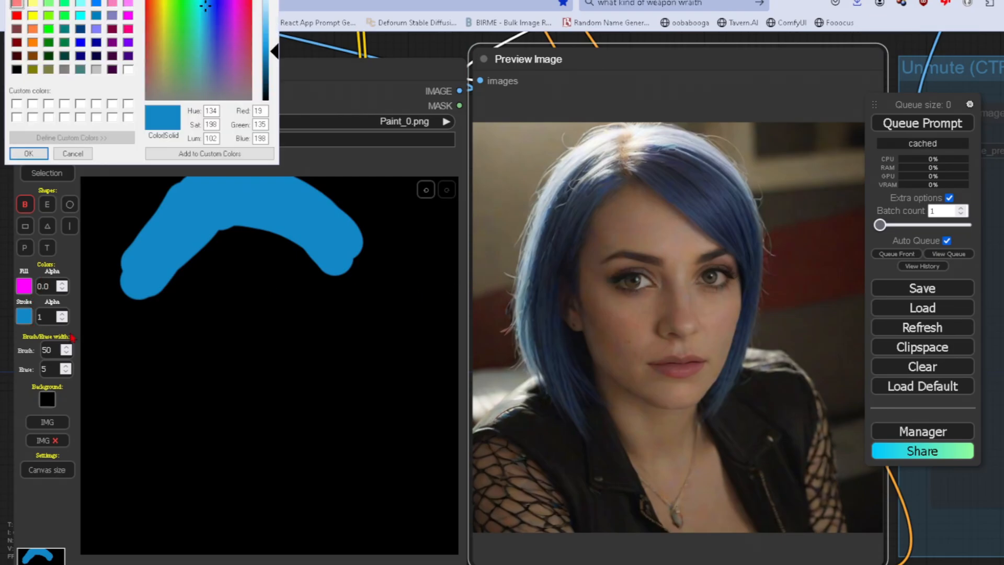
{"action": "left_click", "coordinate": [128, 16]}
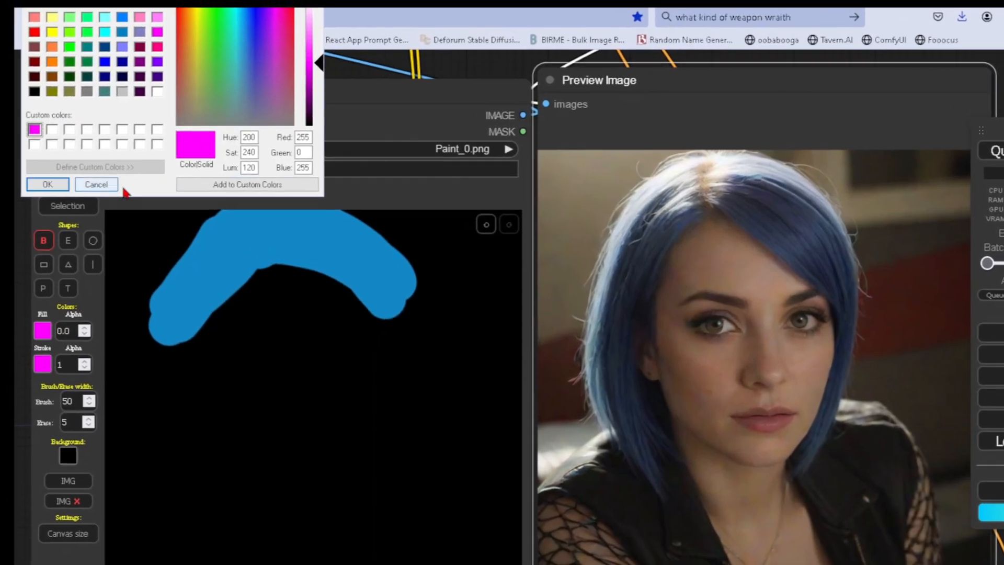
{"action": "left_click", "coordinate": [17, 104]}
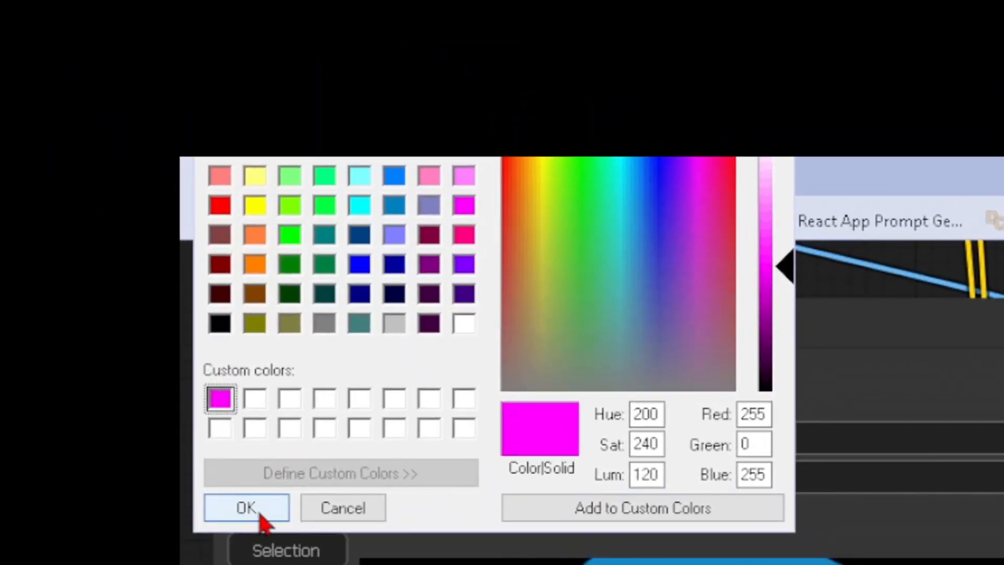
{"action": "left_click", "coordinate": [259, 513]}
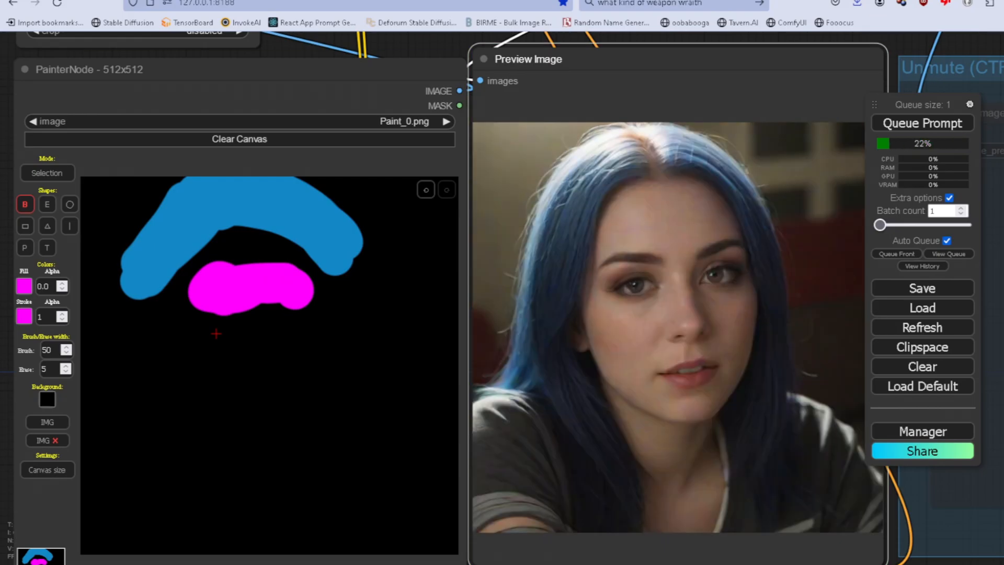
{"action": "left_click_drag", "start_coordinate": [280, 299], "coordinate": [233, 294]}
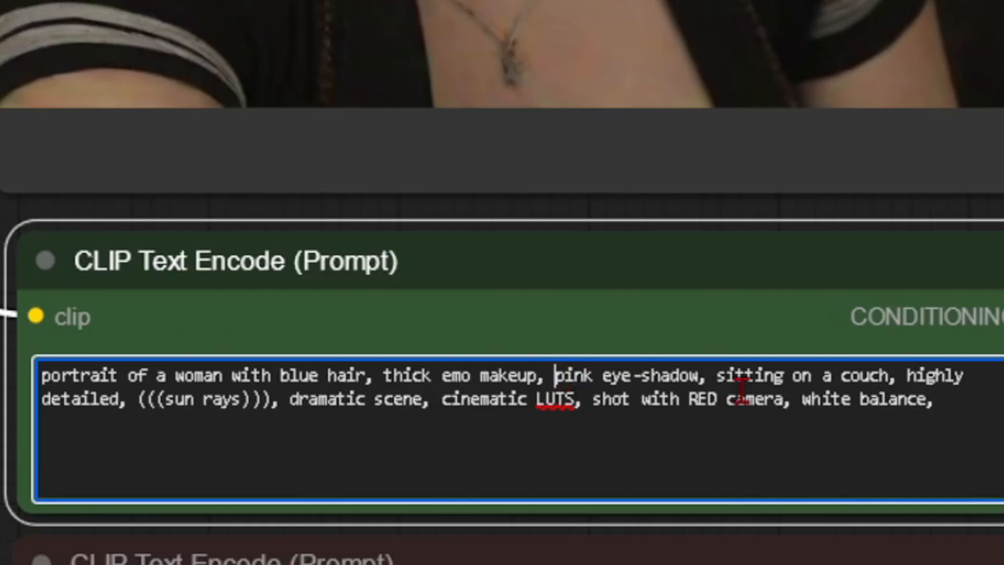
Emphasize "pink eye-shadow" in the green prompt by enclosing it in triple parentheses.
{"action": "type", "text": "((("}
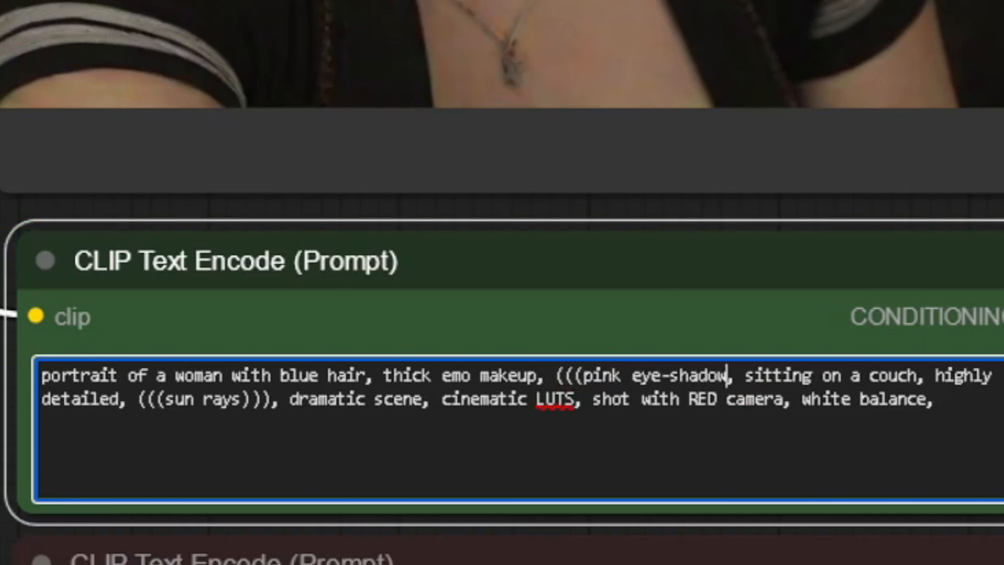
{"action": "key", "text": "Right"}
{"action": "type", "text": ")))"}
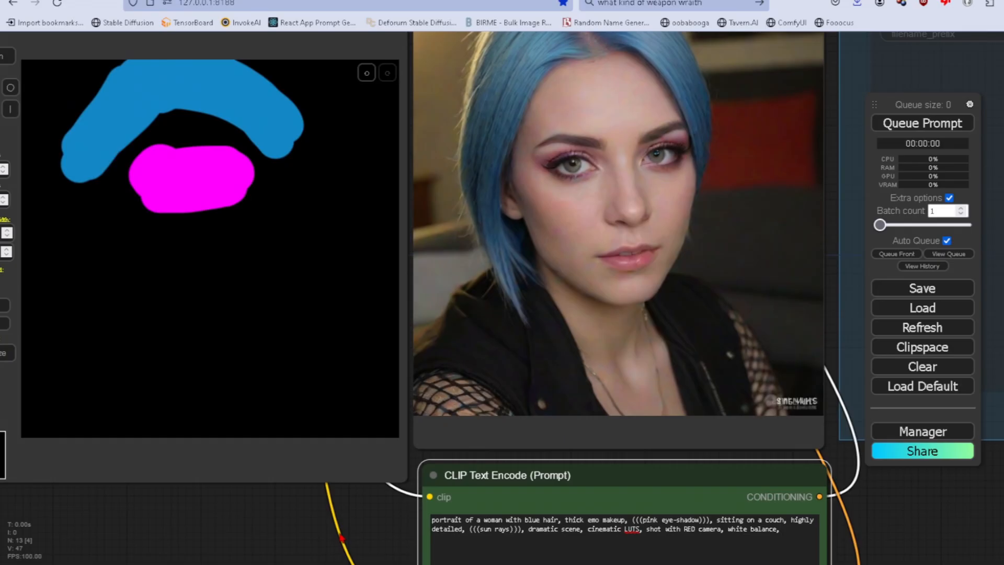
{"action": "left_click_drag", "start_coordinate": [339, 534], "coordinate": [363, 564]}
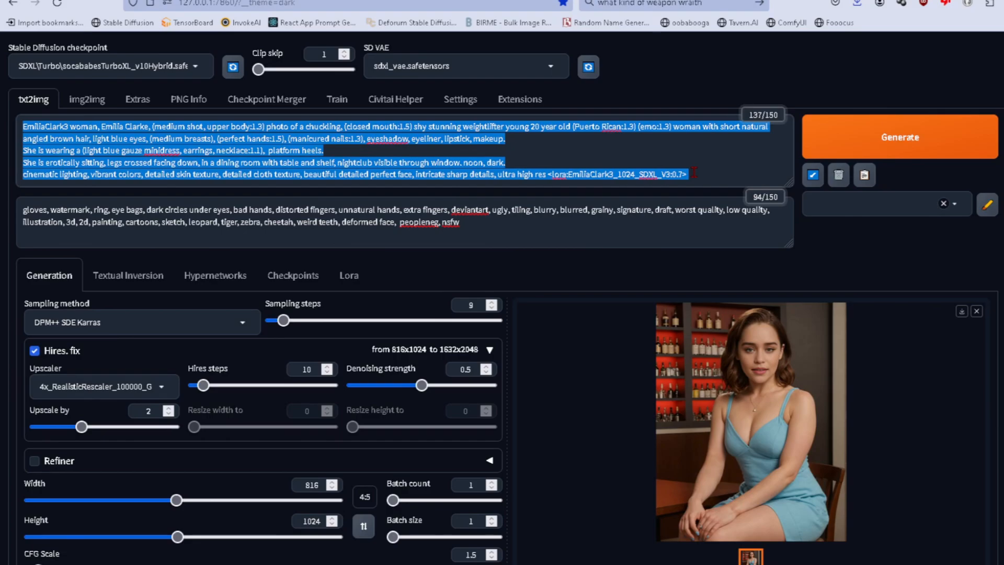
Open Notepad and paste the positive prompt copied from the Stable Diffusion web UI into it.
{"action": "key", "text": "super+r"}
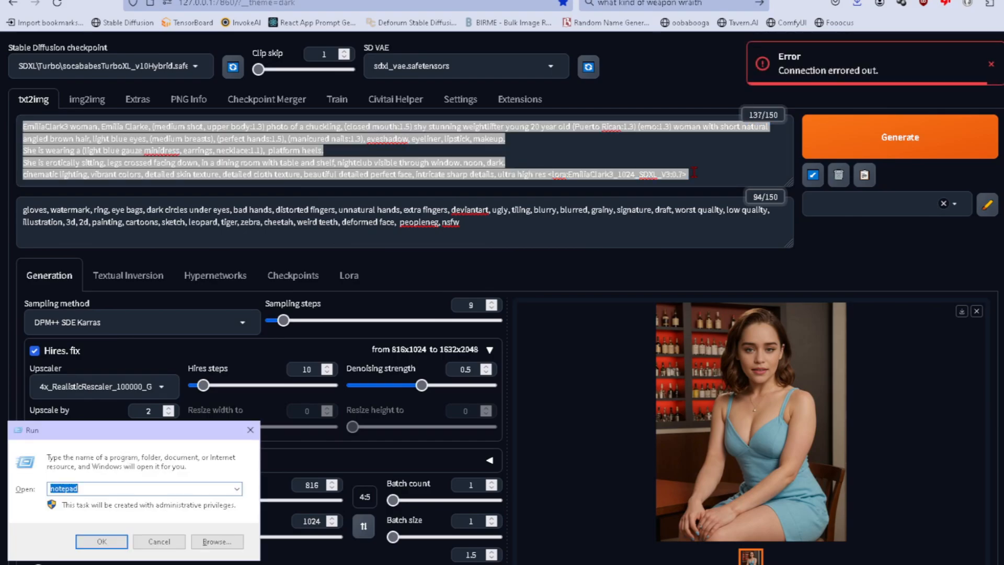
{"action": "key", "text": "Return"}
{"action": "type", "text": "EmiliaClark3 woman, Emilia Clarke, (medium shot, upper body:1.3) photo of a chuckling, (closed mouth:1.5) shy stunning weightlifter young 20 year old (Puerto Rican:1.3) (emo:1.3) woman with short natural angled brown hair, light blue eyes, (medium breasts), (perfect hands:1.5), (manicured nails:1.3), eyeshadow, eyeliner, lipstick, makeup. She is wearing a (light blue gauze minidress, earrings, necklace:1.1),  platform heels. She is erotically sitting, legs crossed facing down, in a dining room with table and shelf, nightclub visible through window. noon, dark. cinematic lighting, vibrant colors, detailed skin texture, detailed cloth texture, beautiful detailed perfect face, intricate sharp details, ultra high res <lora:EmiliaClark3_1024_SDXL_V3:0.7>"}
Remove the trailing LoRA tag and the leading character-name words from the web UI's positive prompt.
{"action": "left_click", "coordinate": [67, 174]}
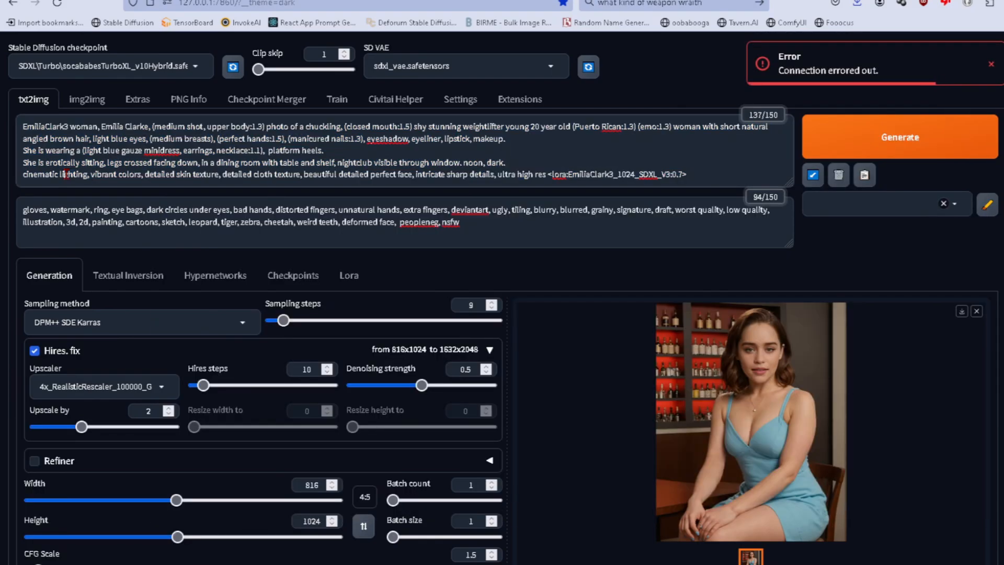
{"action": "left_click_drag", "start_coordinate": [548, 175], "coordinate": [535, 231]}
{"action": "key", "text": "Delete"}
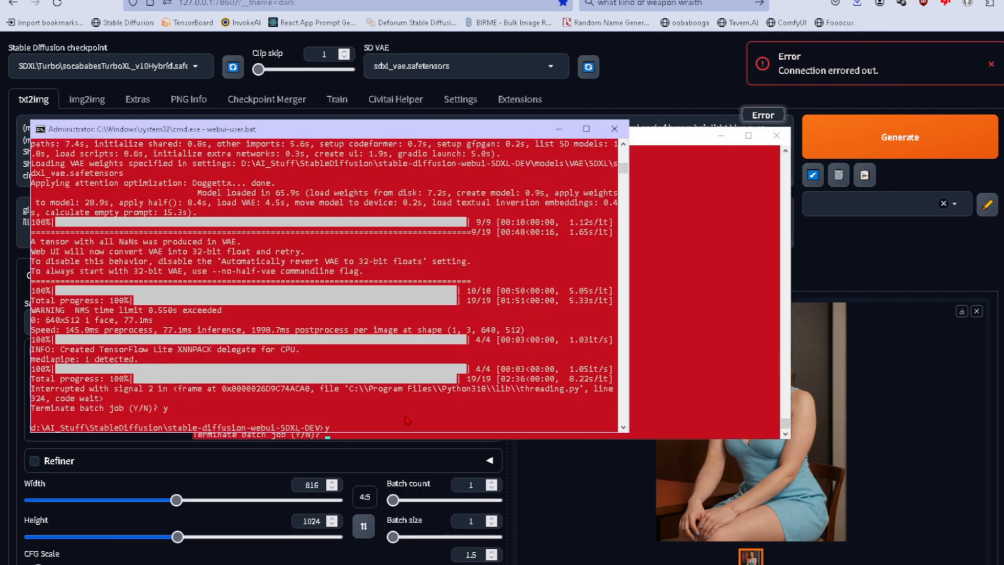
Relaunch the web UI server with webui-user.bat and confirm termination of the stopped run_nvidia_gpu.bat job in its console.
{"action": "key", "text": "Up"}
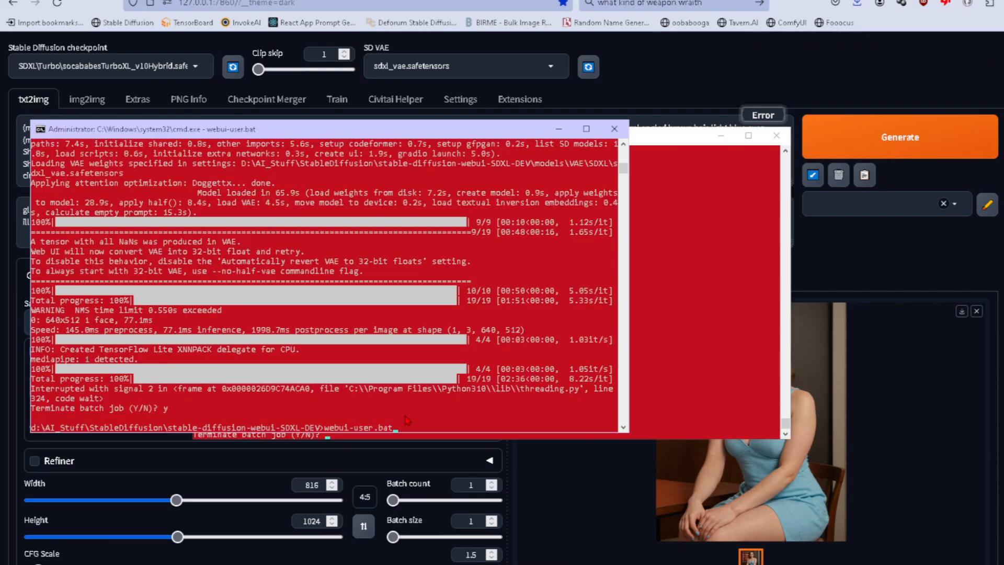
{"action": "key", "text": "Return"}
{"action": "left_click", "coordinate": [657, 215]}
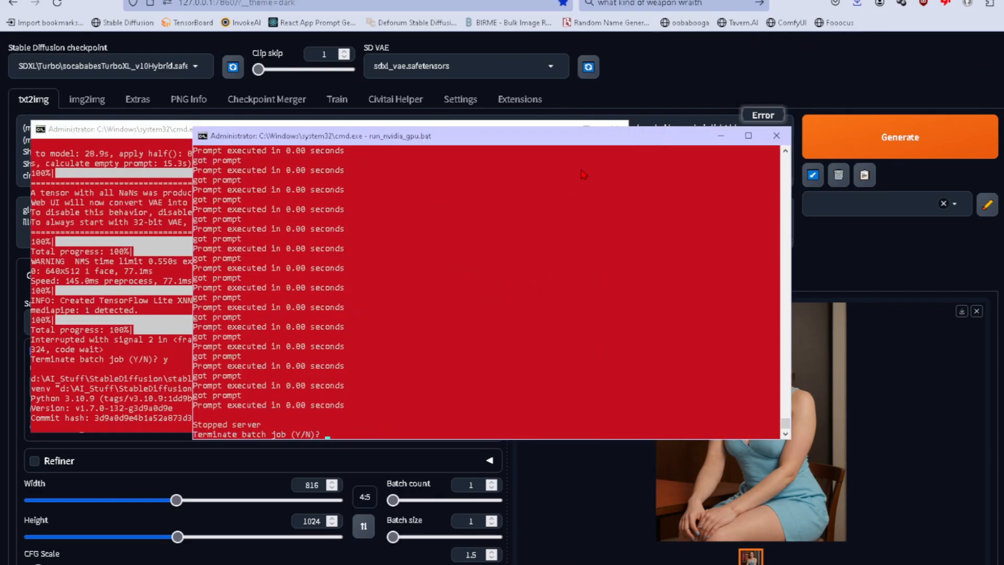
{"action": "type", "text": "y"}
{"action": "key", "text": "Return"}
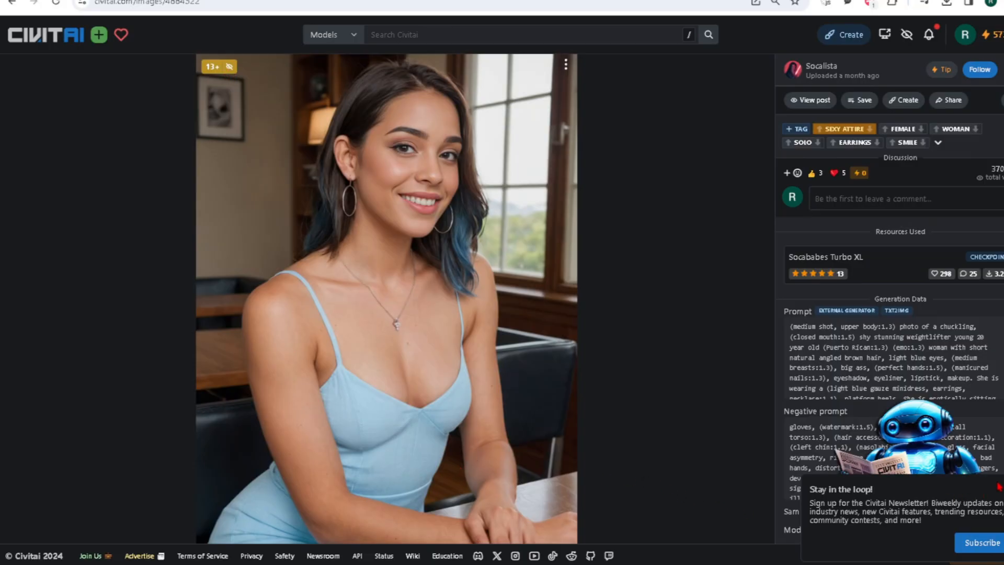
Dismiss the newsletter pop-up on the Civitai image page and examine the sample image's CFG scale, steps and seed.
{"action": "left_click", "coordinate": [997, 486]}
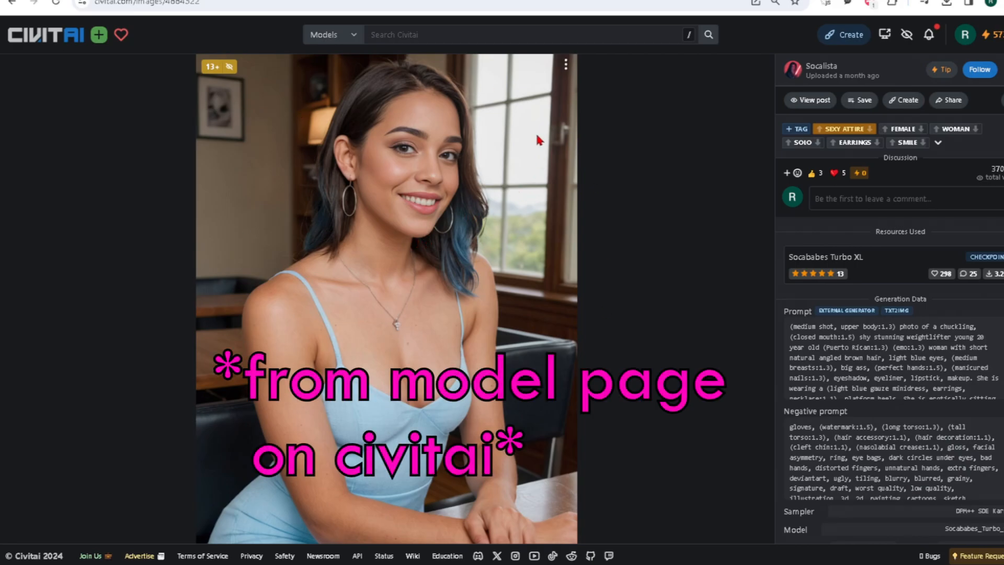
{"action": "scroll", "coordinate": [925, 335], "scroll_direction": "down", "scroll_amount": 3}
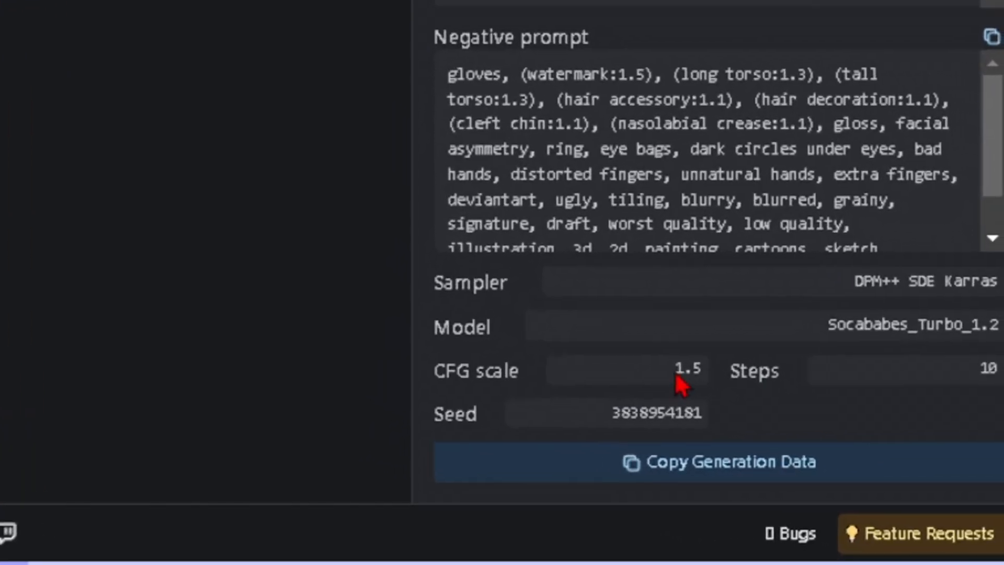
{"action": "double_click", "coordinate": [682, 371]}
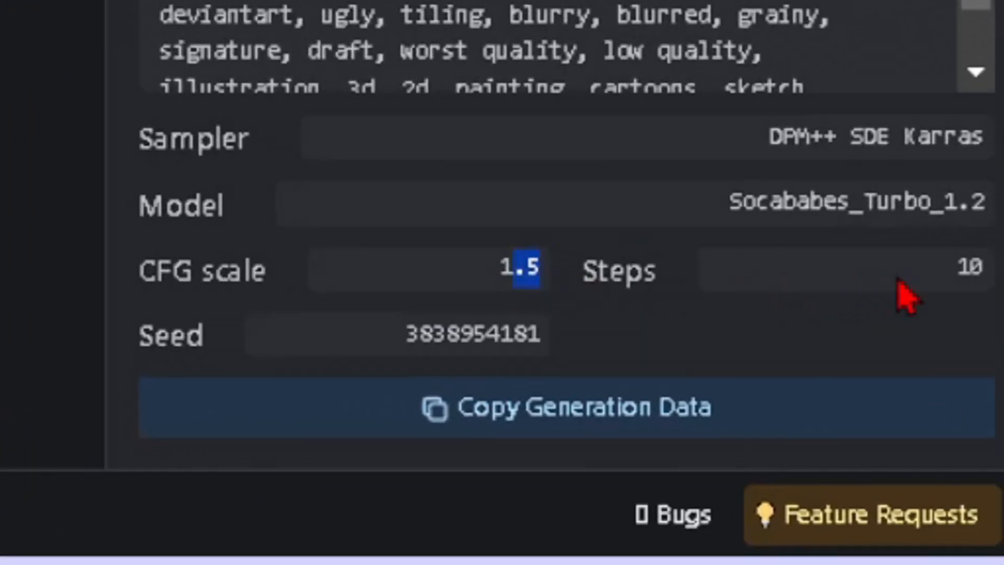
{"action": "double_click", "coordinate": [988, 371]}
{"action": "left_click_drag", "start_coordinate": [140, 335], "coordinate": [544, 335]}
{"action": "double_click", "coordinate": [964, 266]}
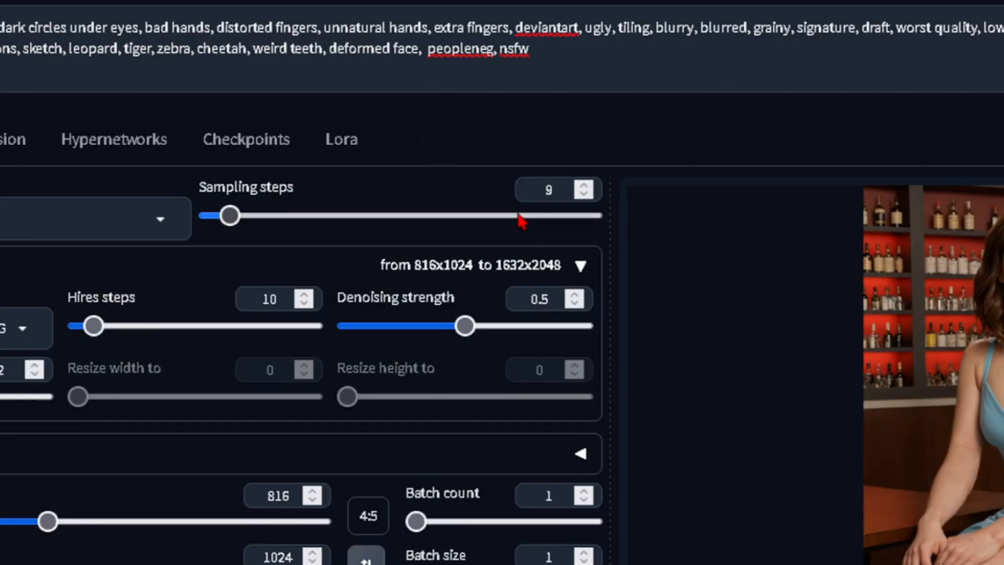
Check the web UI's sampling steps and compare the steps and CFG scale test grids, examining the CFG 1.0 sample closely.
{"action": "double_click", "coordinate": [544, 189]}
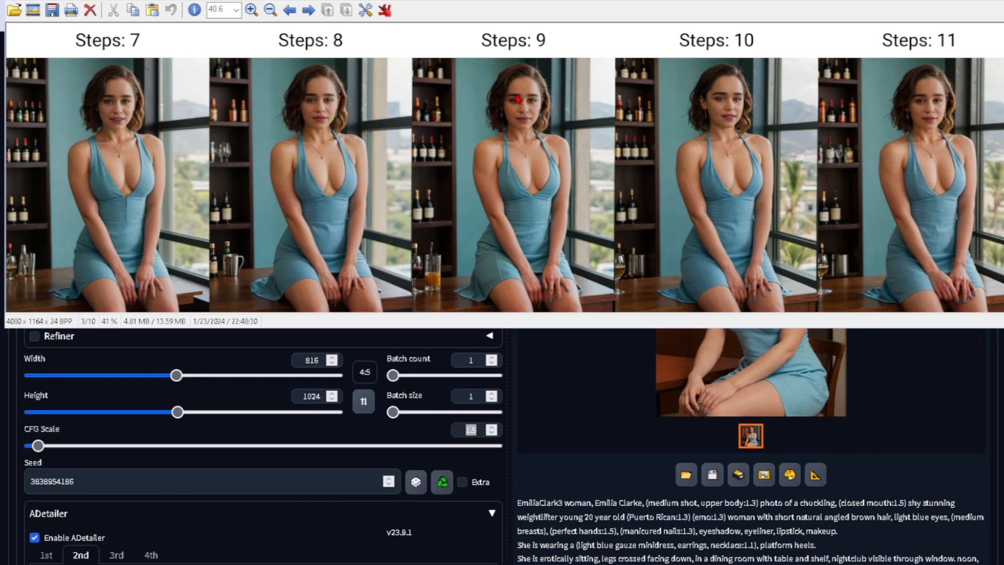
{"action": "key", "text": "Right"}
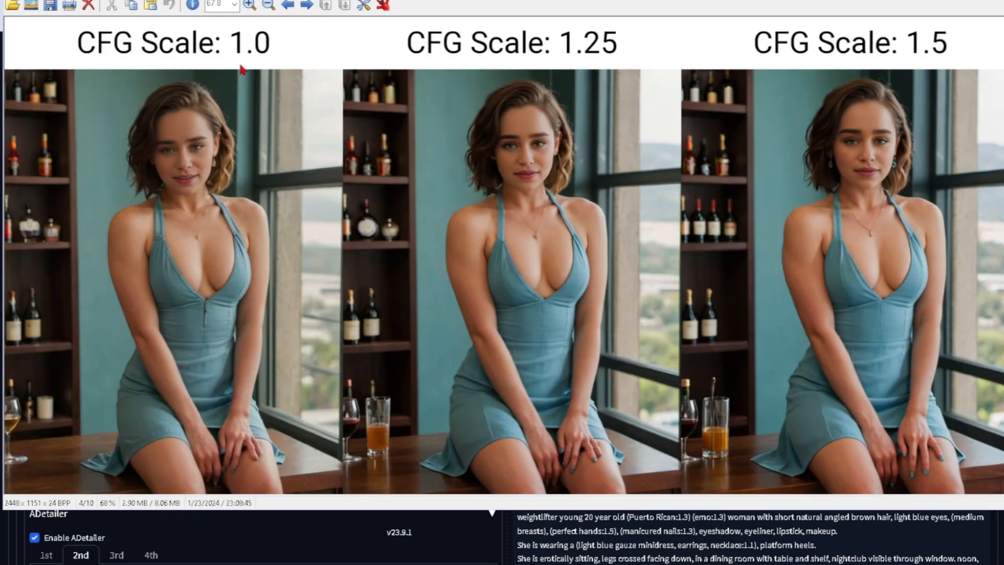
{"action": "scroll", "coordinate": [212, 149], "scroll_direction": "up", "scroll_amount": 9}
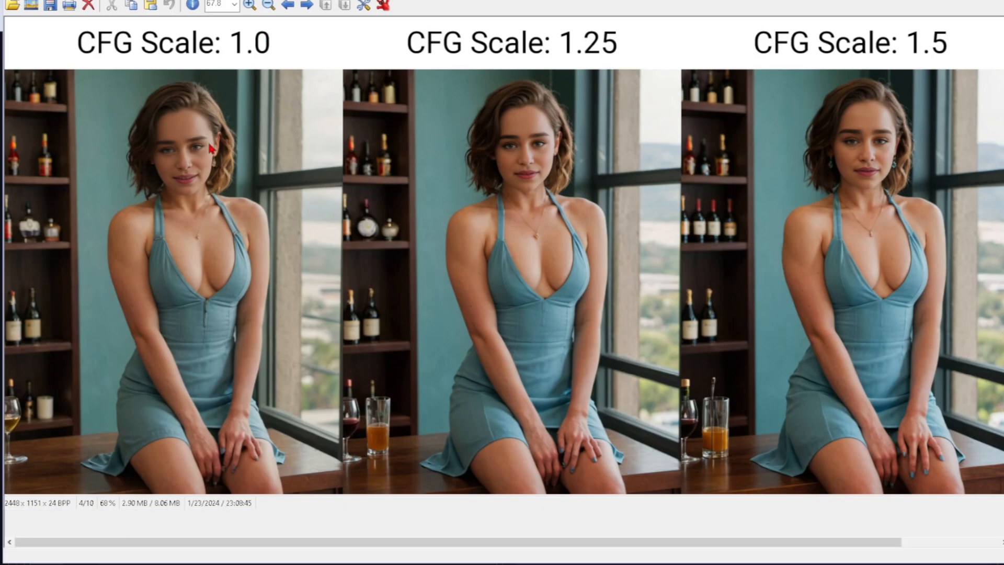
{"action": "scroll", "coordinate": [507, 278], "scroll_direction": "up", "scroll_amount": 2}
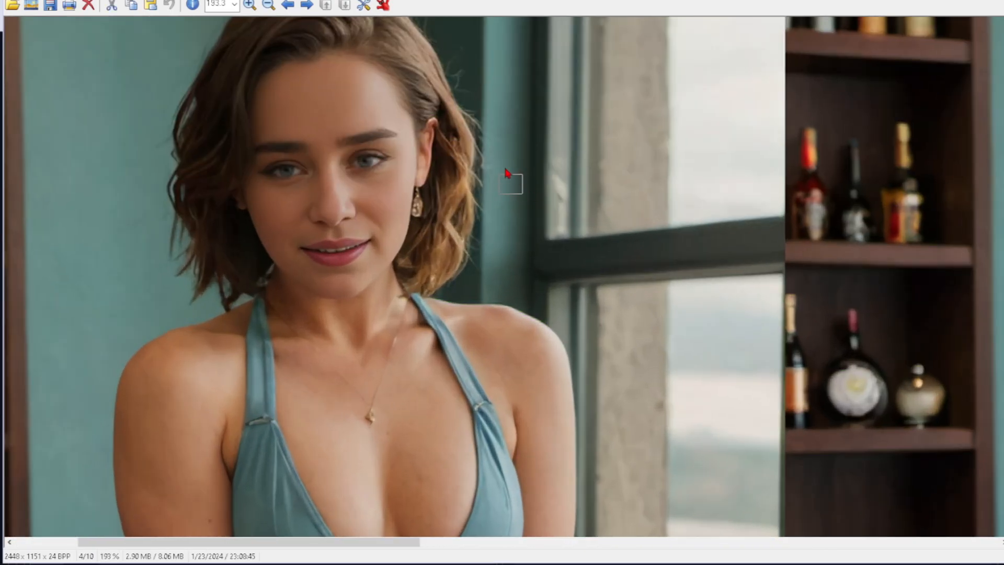
{"action": "scroll", "coordinate": [425, 262], "scroll_direction": "down", "scroll_amount": 3}
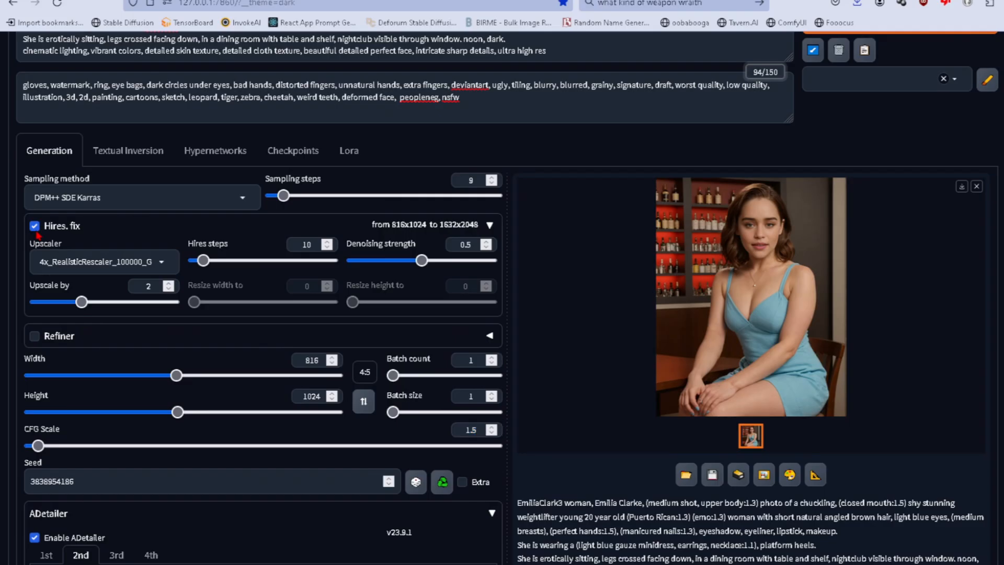
Turn off Hires. fix and ADetailer in the web UI and set the CFG scale to 1.
{"action": "left_click", "coordinate": [35, 225]}
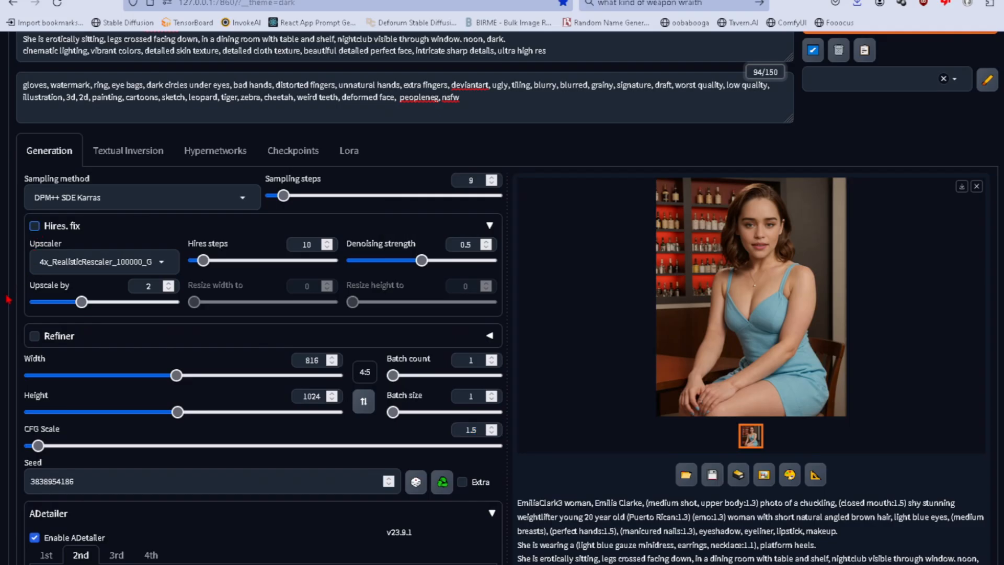
{"action": "scroll", "coordinate": [2, 304], "scroll_direction": "down", "scroll_amount": 5}
{"action": "scroll", "coordinate": [2, 306], "scroll_direction": "down", "scroll_amount": 1}
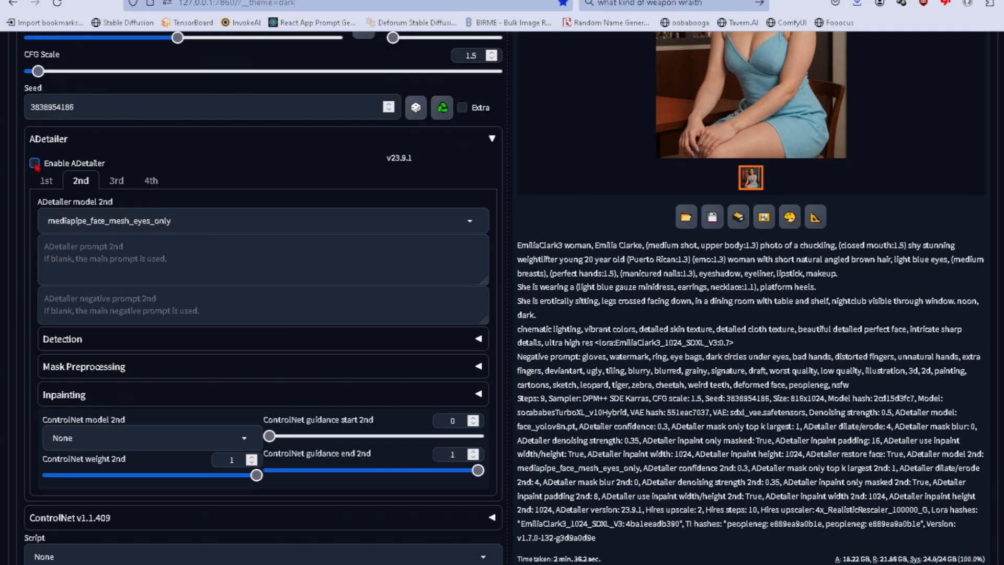
{"action": "left_click", "coordinate": [35, 164]}
{"action": "scroll", "coordinate": [4, 269], "scroll_direction": "down", "scroll_amount": 1}
{"action": "scroll", "coordinate": [5, 275], "scroll_direction": "up", "scroll_amount": 3}
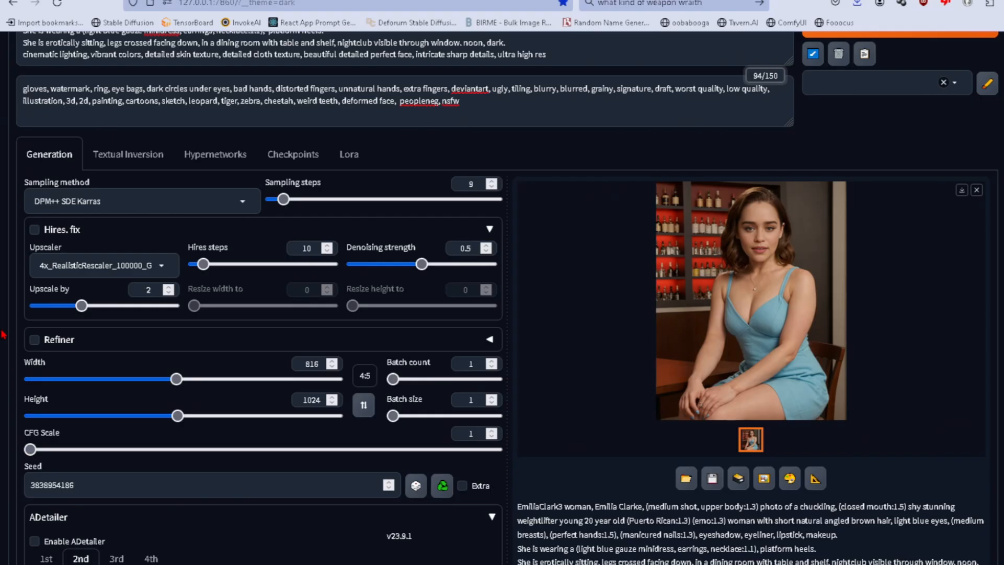
Generate the image without upscaling or face detailing and view it at full size.
{"action": "key", "text": "ctrl+Return"}
{"action": "scroll", "coordinate": [9, 91], "scroll_direction": "up", "scroll_amount": 3}
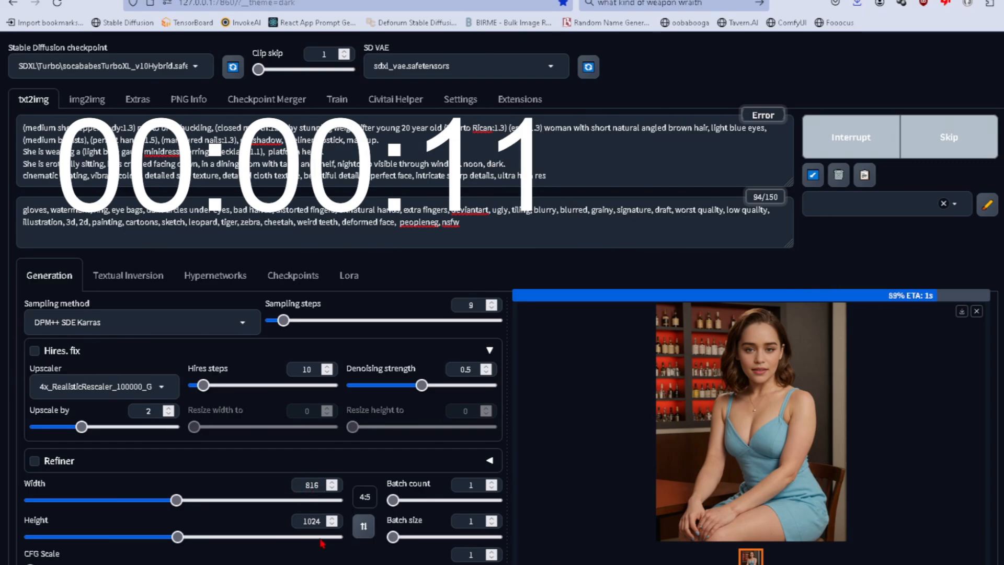
{"action": "left_click", "coordinate": [720, 405]}
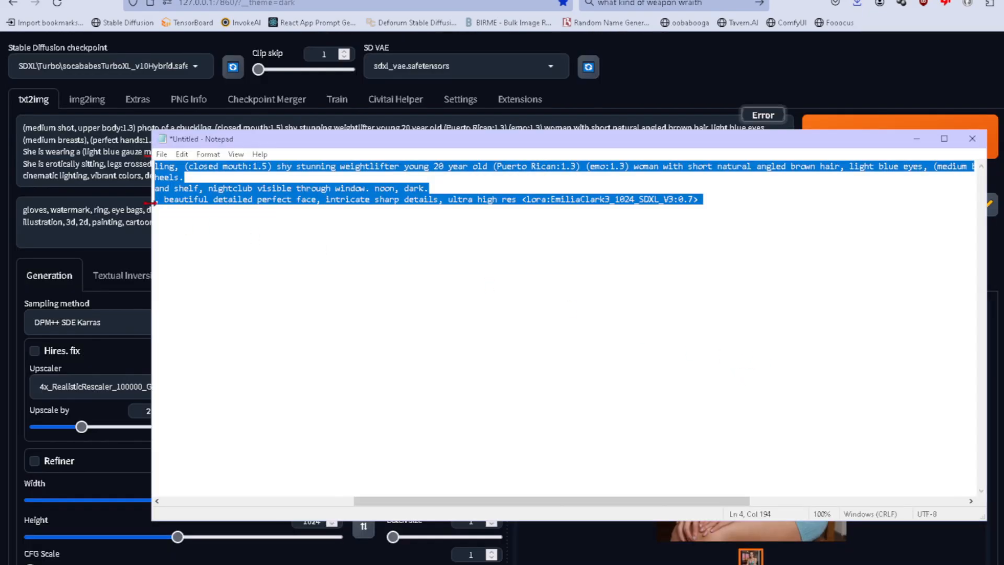
Replace the whole positive prompt with the saved version containing the LoRA tag and generate the image.
{"action": "left_click", "coordinate": [122, 164]}
{"action": "key", "text": "ctrl+a"}
{"action": "type", "text": "EmiliaClark3 woman, Emilia Clarke, (medium shot, upper body:1.3) photo of a chuckling, (closed mouth:1.5) shy stunning weightlifter young 20 year old (Puerto Rican:1.3) (emo:1.3) woman with short natural angled brown hair, light blue eyes, (medium breasts), (perfect hands:1.5), (manicured nails:1.3), eyeshadow, eyeliner, lipstick, makeup. She is wearing a (light blue gauze minidress, earrings, necklace:1.1),  platform heels. She is erotically sitting, legs crossed facing down, in a dining room with table and shelf, nightclub visible through window. noon, dark. cinematic lighting, vibrant colors, detailed skin texture, detailed cloth texture, beautiful detailed perfect face, intricate sharp details, ultra high res <lora:EmiliaClark3_1024_SDXL_V3:0.7>"}
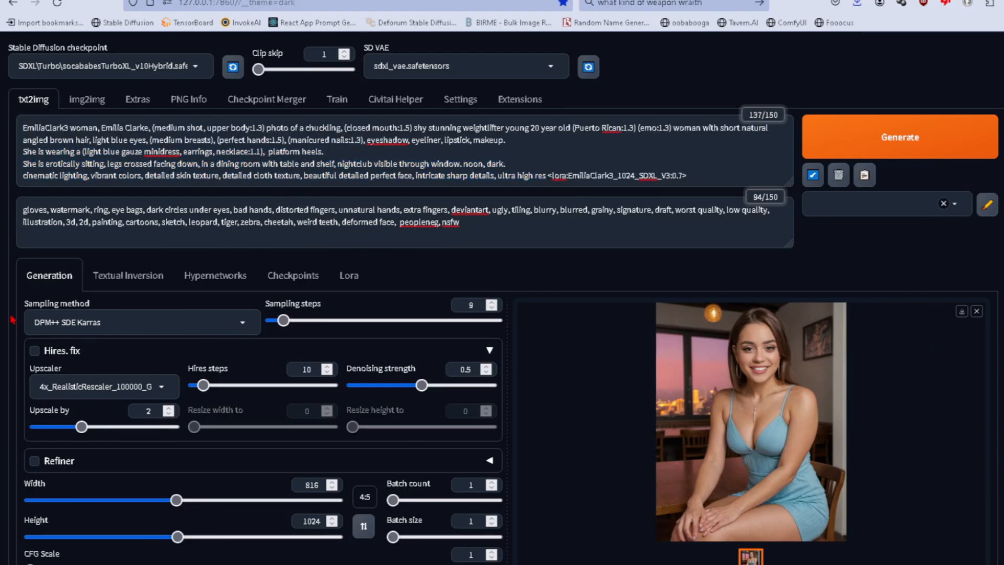
{"action": "key", "text": "ctrl+Return"}
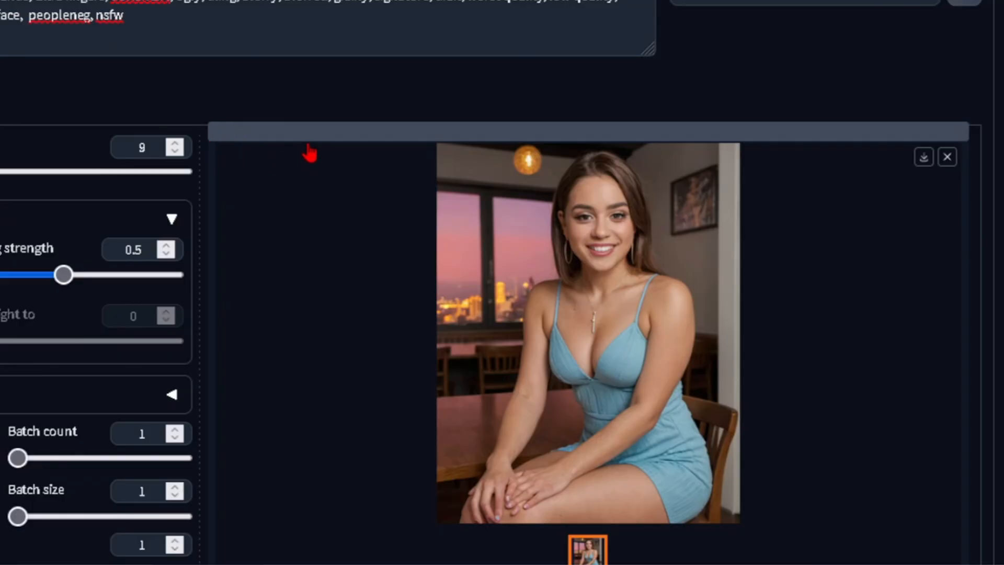
Check the generation progress in the server console, return to the web UI and inspect the new image.
{"action": "key", "text": "alt+Tab"}
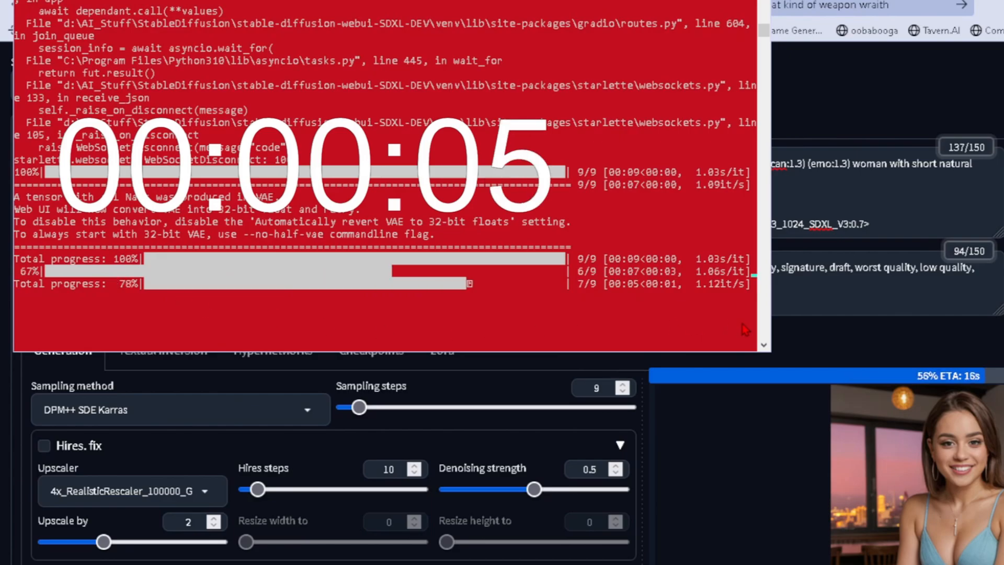
{"action": "left_click", "coordinate": [854, 349]}
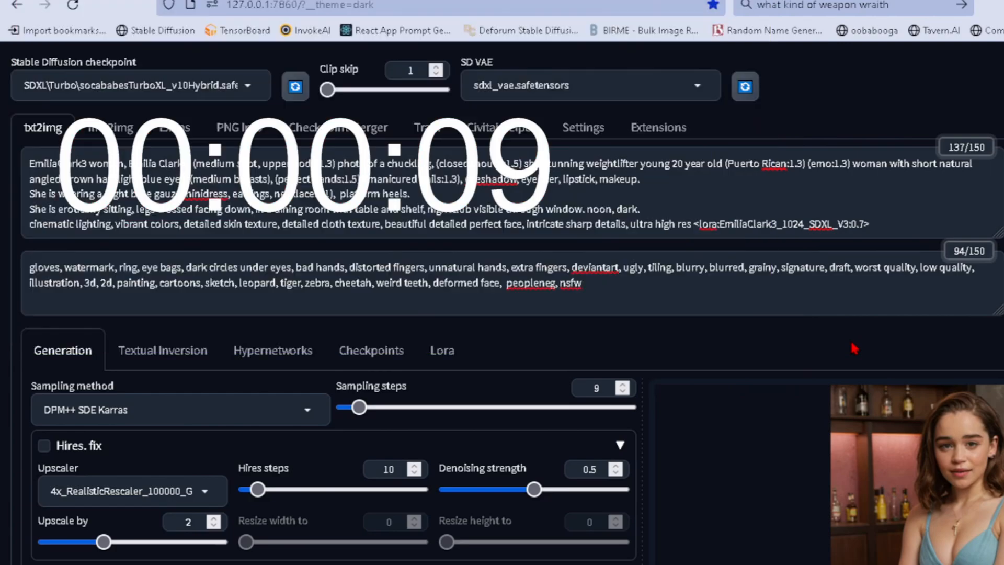
{"action": "left_click", "coordinate": [889, 424]}
{"action": "left_click", "coordinate": [989, 199]}
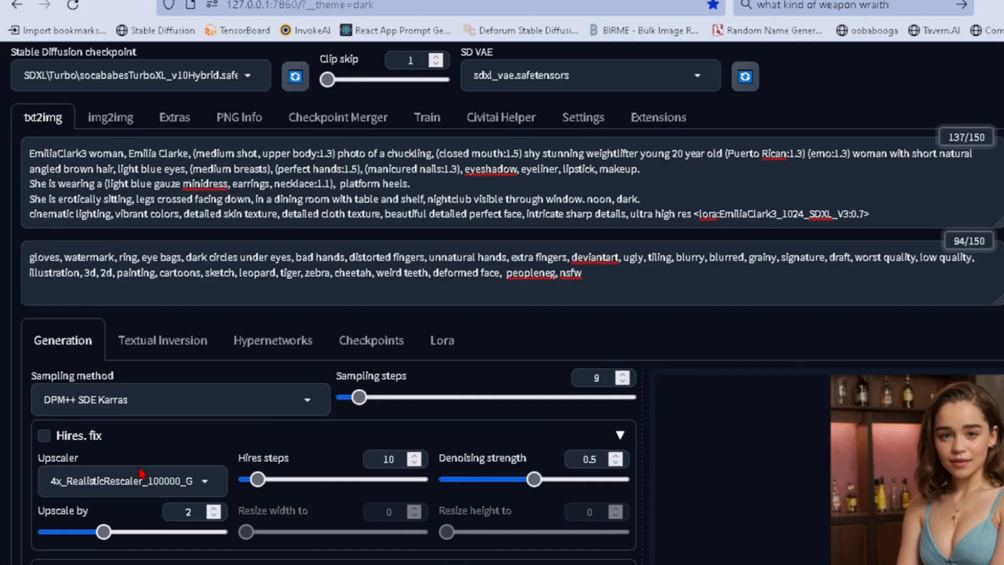
Enable ADetailer and generate the image again.
{"action": "scroll", "coordinate": [5, 468], "scroll_direction": "down", "scroll_amount": 7}
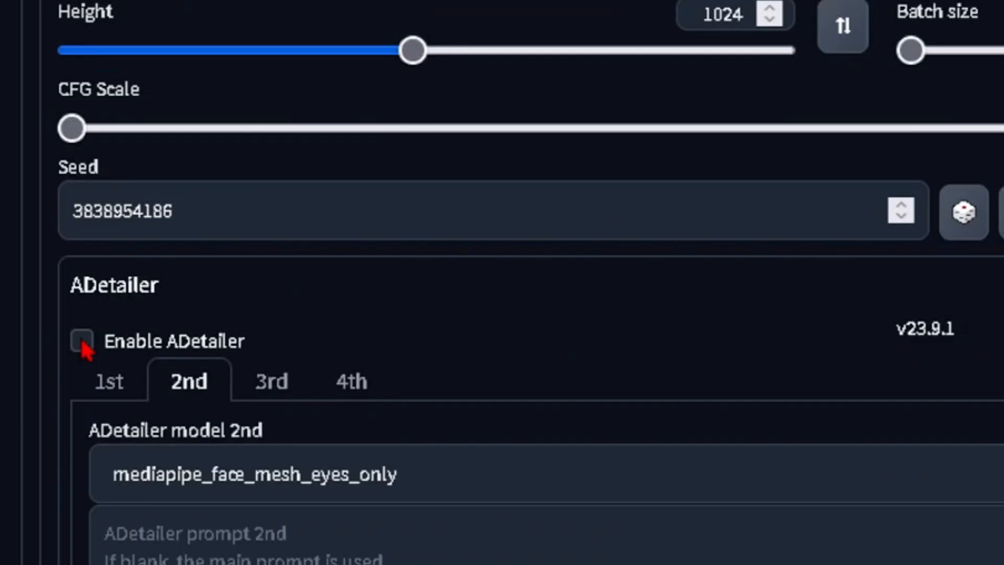
{"action": "left_click", "coordinate": [82, 343]}
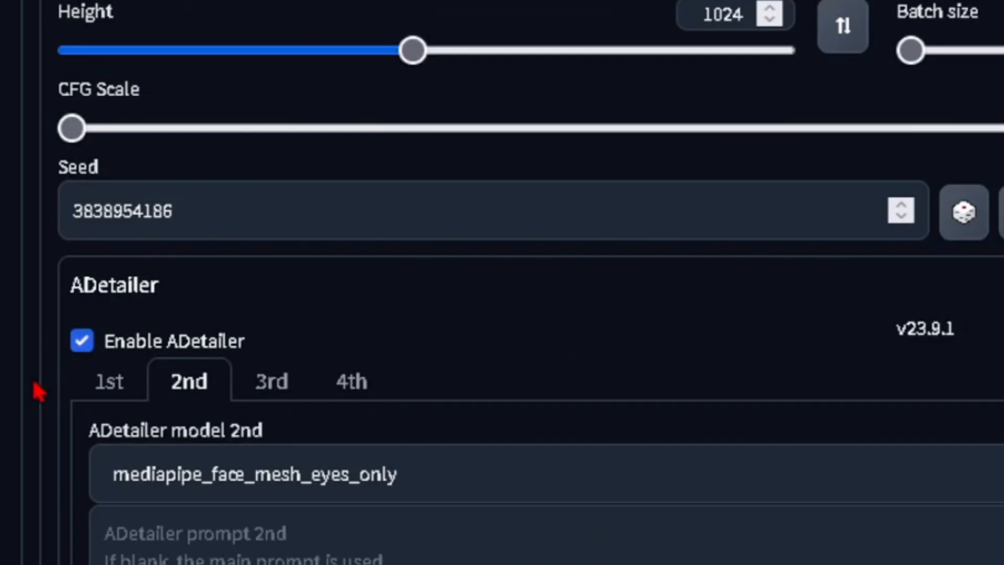
{"action": "scroll", "coordinate": [34, 383], "scroll_direction": "up", "scroll_amount": 7}
{"action": "key", "text": "ctrl+Return"}
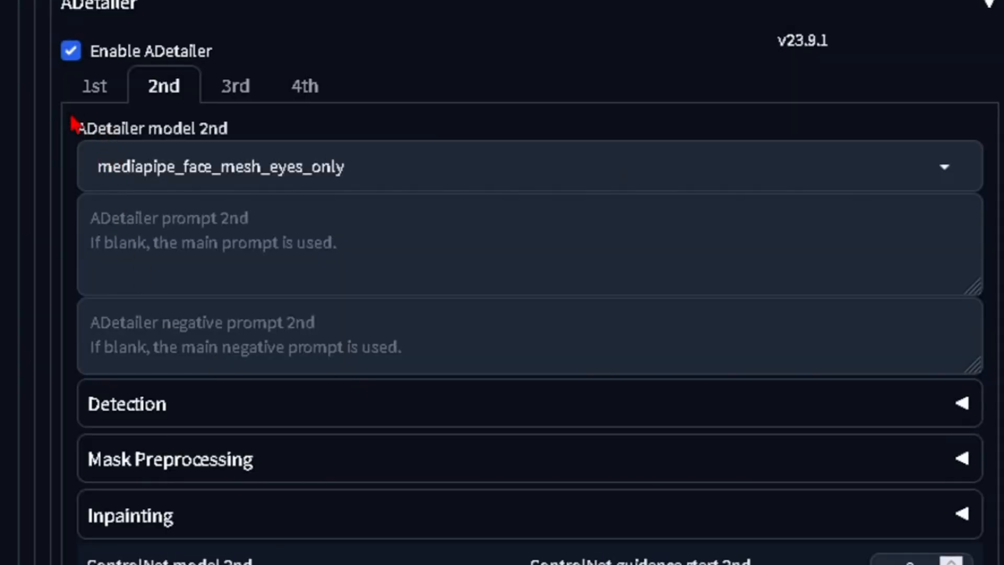
Examine which detection models are assigned to ADetailer's first and second units.
{"action": "left_click", "coordinate": [96, 92]}
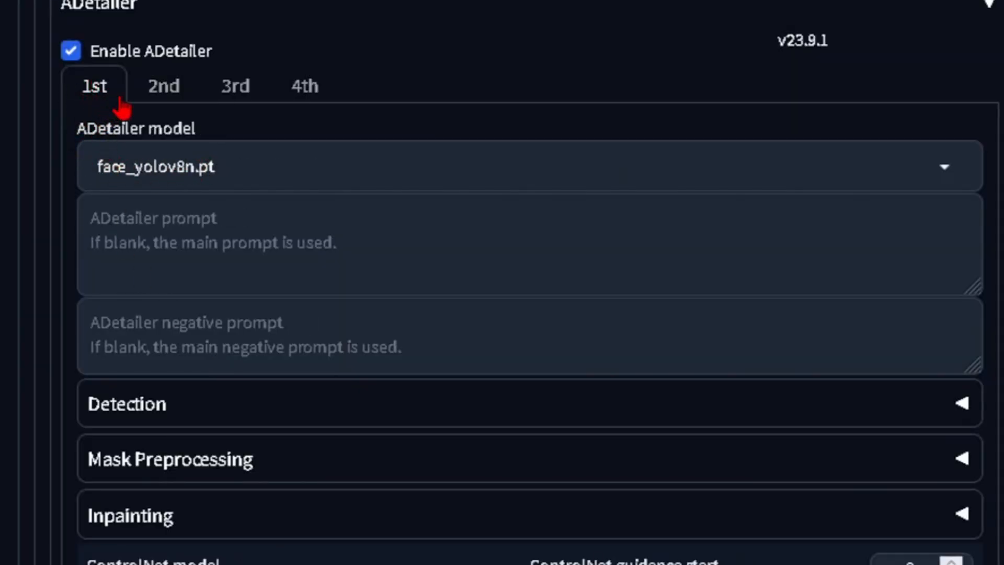
{"action": "left_click", "coordinate": [156, 98]}
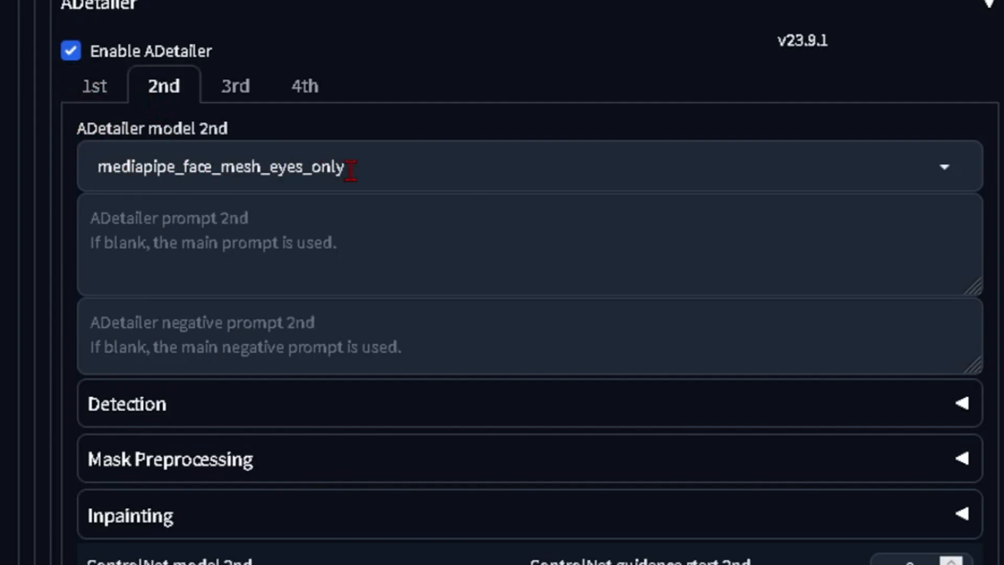
{"action": "left_click", "coordinate": [372, 166]}
{"action": "left_click", "coordinate": [409, 90]}
{"action": "left_click", "coordinate": [97, 87]}
View the ADetailer-refined image at full size and close the preview.
{"action": "scroll", "coordinate": [366, 32], "scroll_direction": "up", "scroll_amount": 8}
{"action": "scroll", "coordinate": [325, 77], "scroll_direction": "down", "scroll_amount": 5}
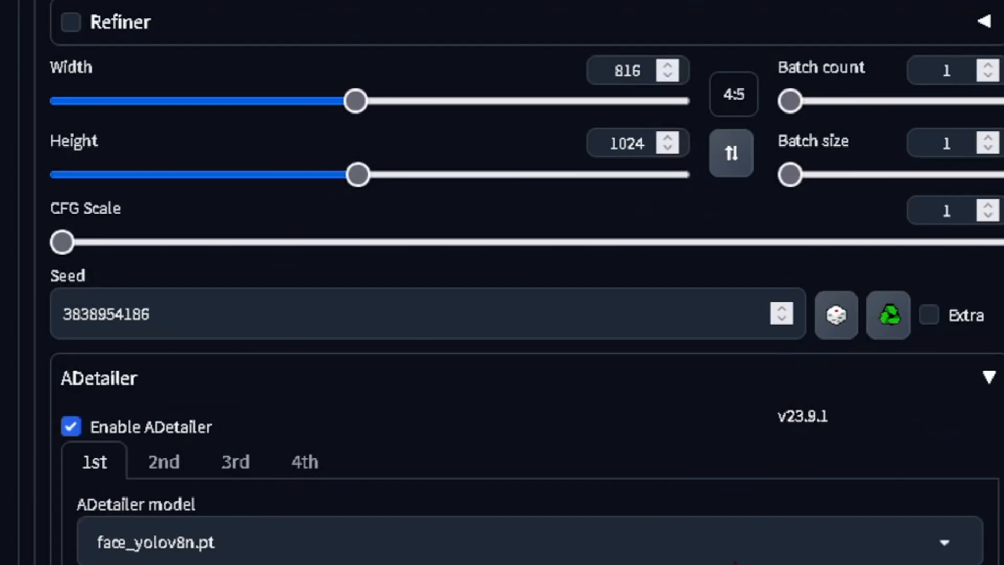
{"action": "left_click", "coordinate": [759, 147]}
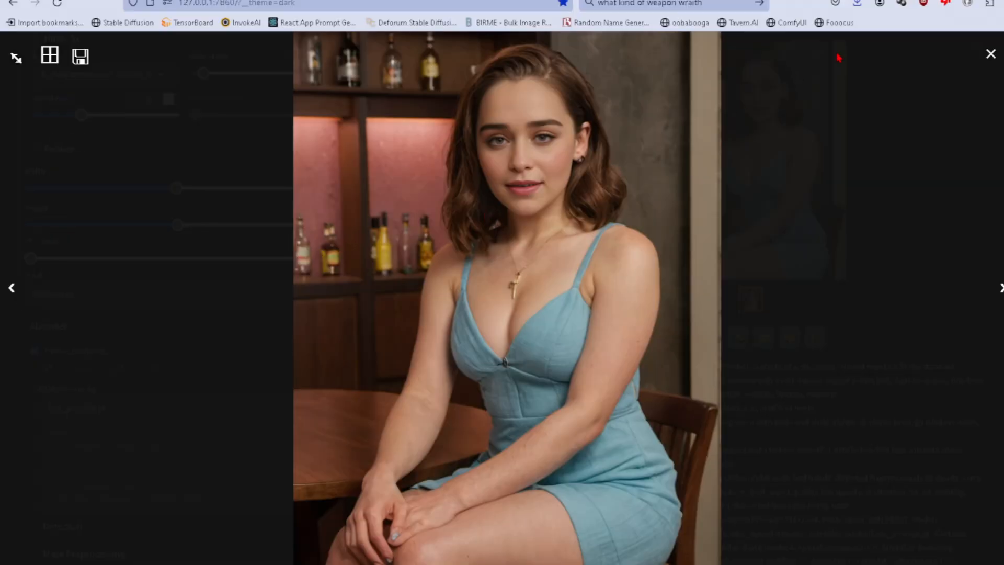
{"action": "left_click", "coordinate": [991, 57]}
Enable Hires. fix with ADetailer still on and start generating the upscaled image.
{"action": "scroll", "coordinate": [568, 249], "scroll_direction": "up", "scroll_amount": 5}
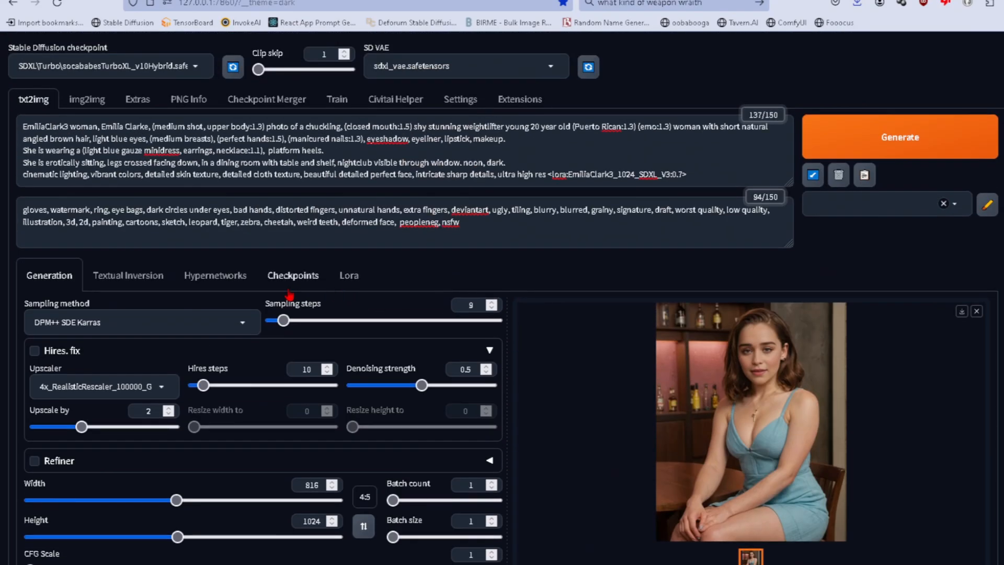
{"action": "left_click", "coordinate": [34, 351]}
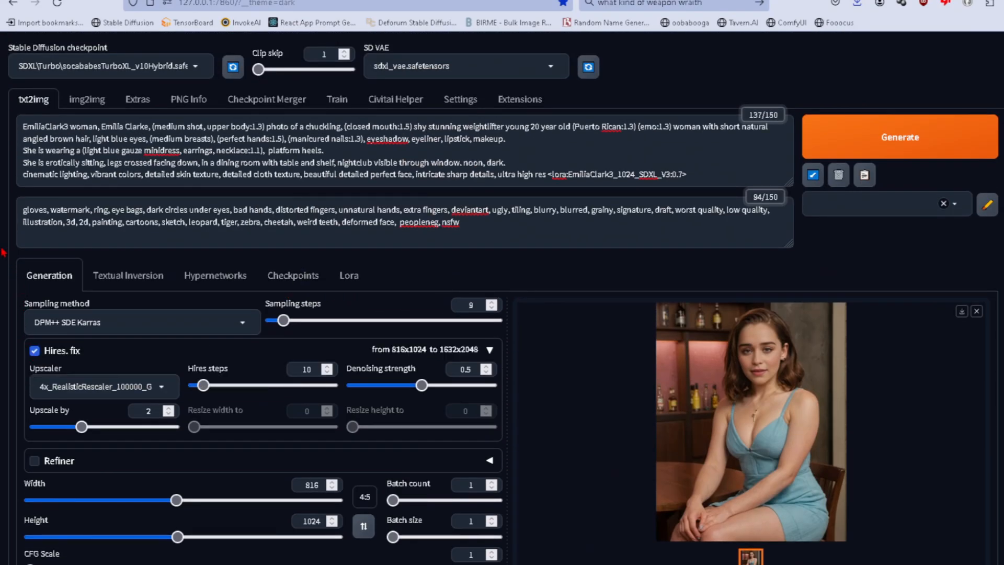
{"action": "key", "text": "ctrl+Return"}
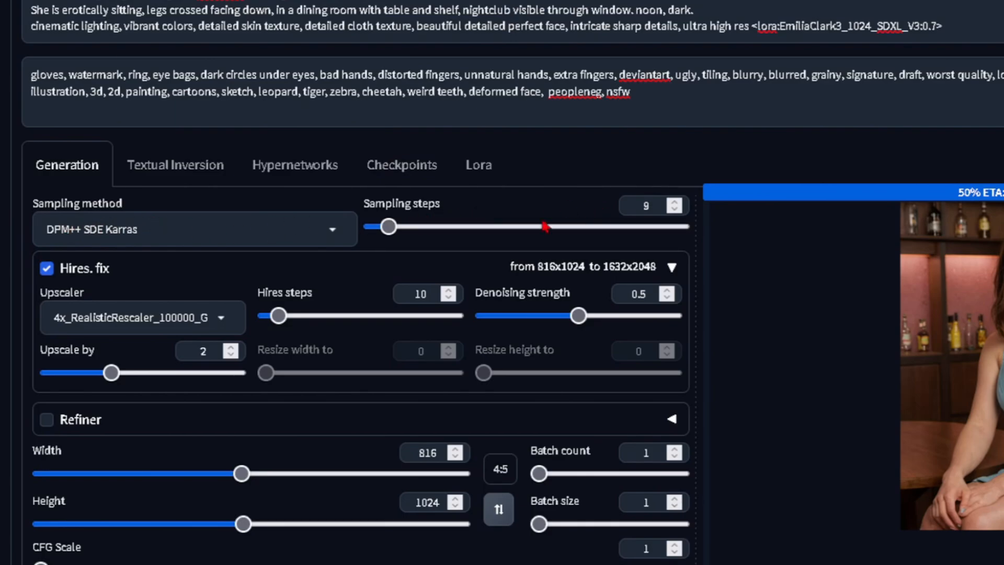
Review the Hires. fix, image size and ADetailer settings while the upscaled image is generating.
{"action": "scroll", "coordinate": [63, 315], "scroll_direction": "down", "scroll_amount": 4}
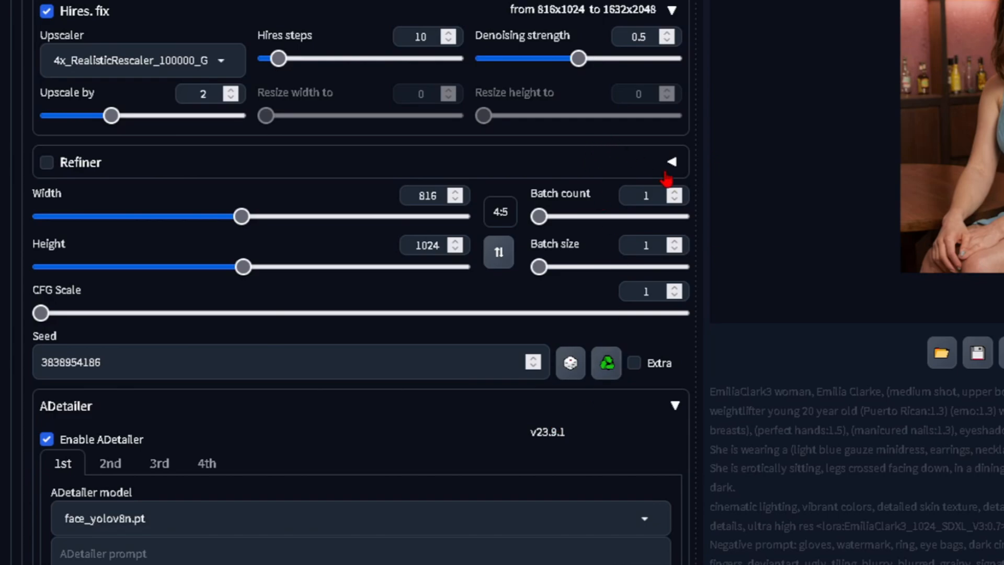
{"action": "scroll", "coordinate": [657, 265], "scroll_direction": "up", "scroll_amount": 1}
{"action": "scroll", "coordinate": [574, 340], "scroll_direction": "up", "scroll_amount": 2}
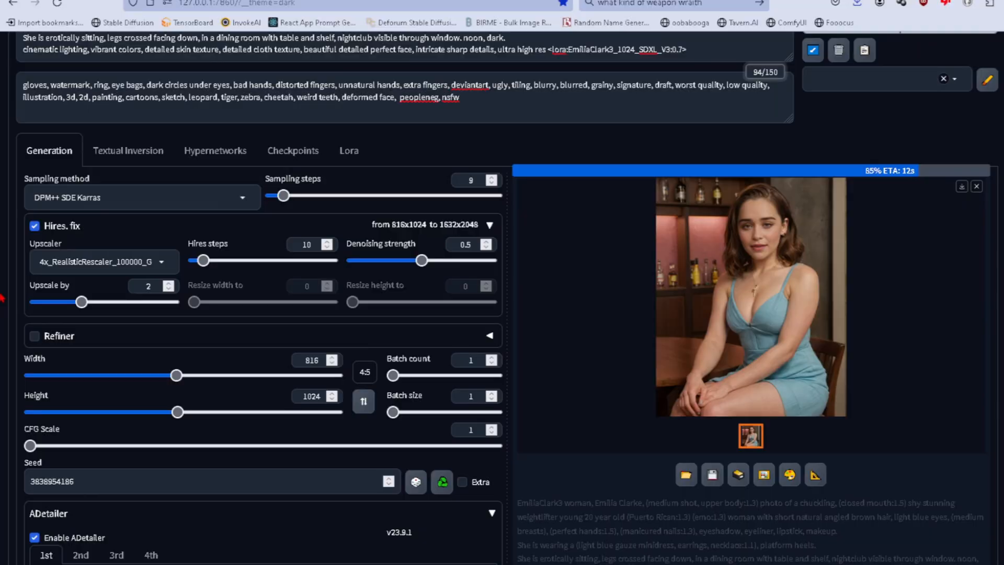
{"action": "scroll", "coordinate": [9, 297], "scroll_direction": "up", "scroll_amount": 1}
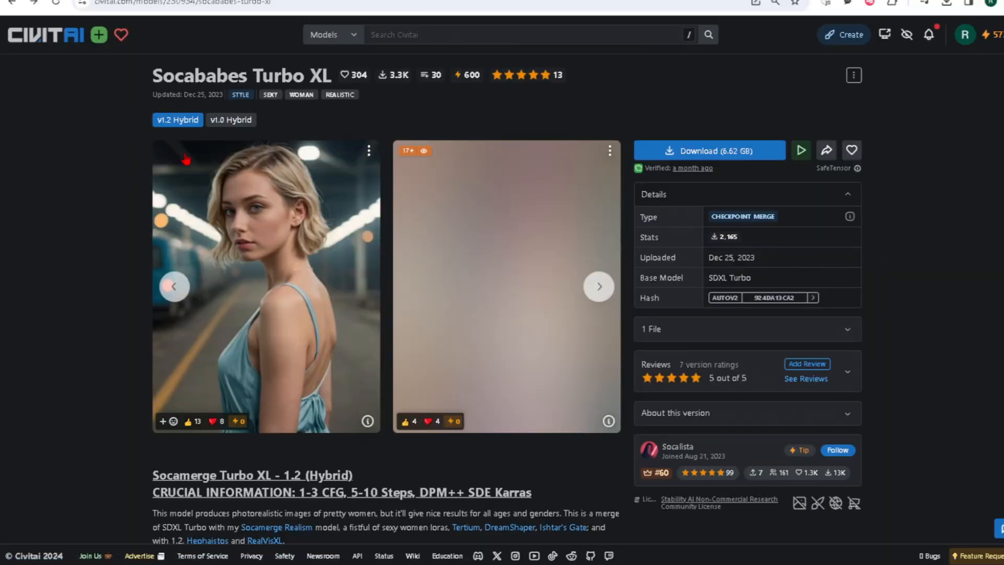
Switch to Civitai, look over the Socababes Turbo XL model page and highlight its title.
{"action": "scroll", "coordinate": [90, 187], "scroll_direction": "down", "scroll_amount": 1}
{"action": "scroll", "coordinate": [88, 191], "scroll_direction": "up", "scroll_amount": 1}
{"action": "scroll", "coordinate": [172, 201], "scroll_direction": "down", "scroll_amount": 1}
{"action": "scroll", "coordinate": [141, 198], "scroll_direction": "up", "scroll_amount": 1}
{"action": "left_click_drag", "start_coordinate": [153, 67], "coordinate": [330, 64]}
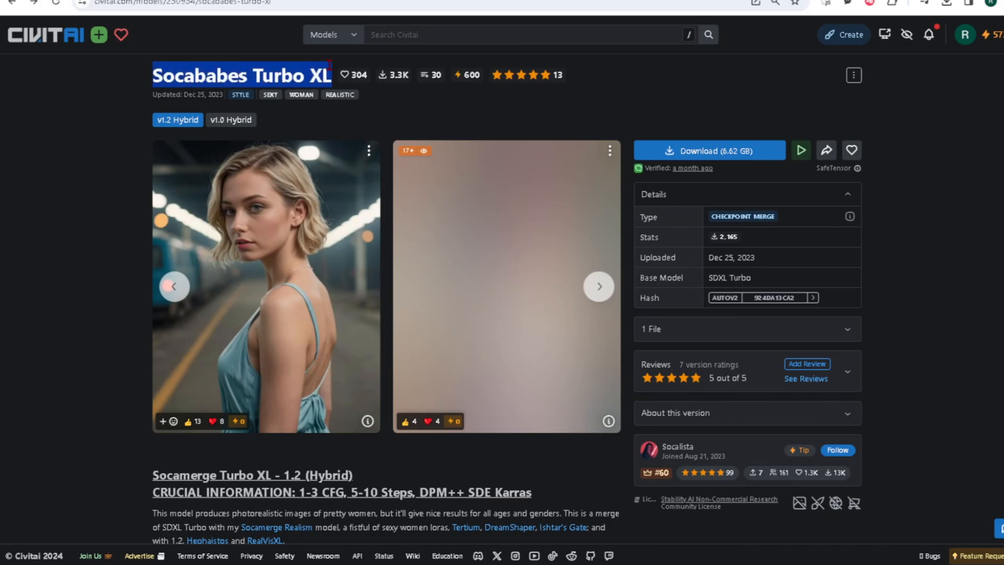
Browse the Socababes Turbo XL gallery and open the image of the woman with the fire-breathing monster.
{"action": "scroll", "coordinate": [177, 199], "scroll_direction": "down", "scroll_amount": 15}
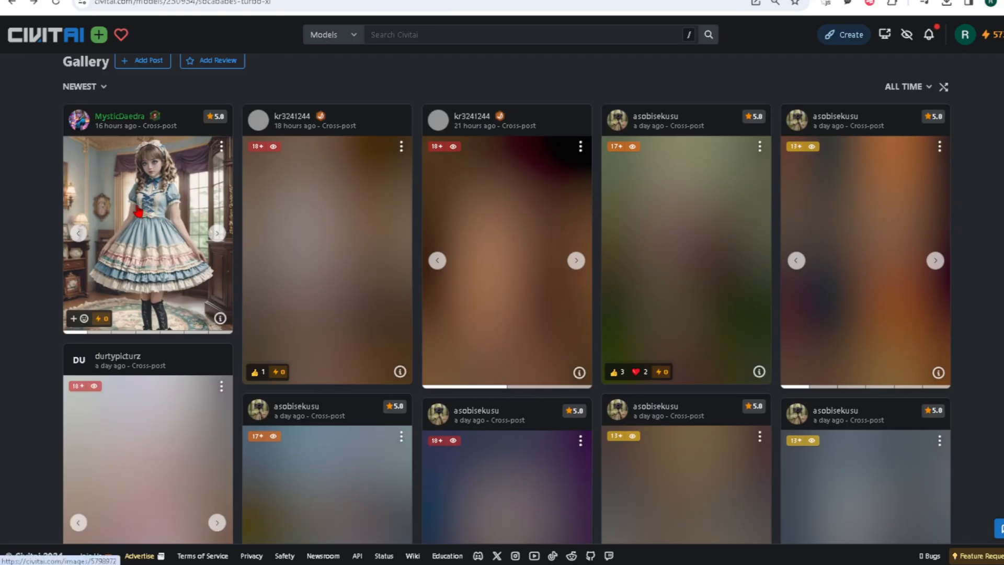
{"action": "scroll", "coordinate": [51, 218], "scroll_direction": "down", "scroll_amount": 3}
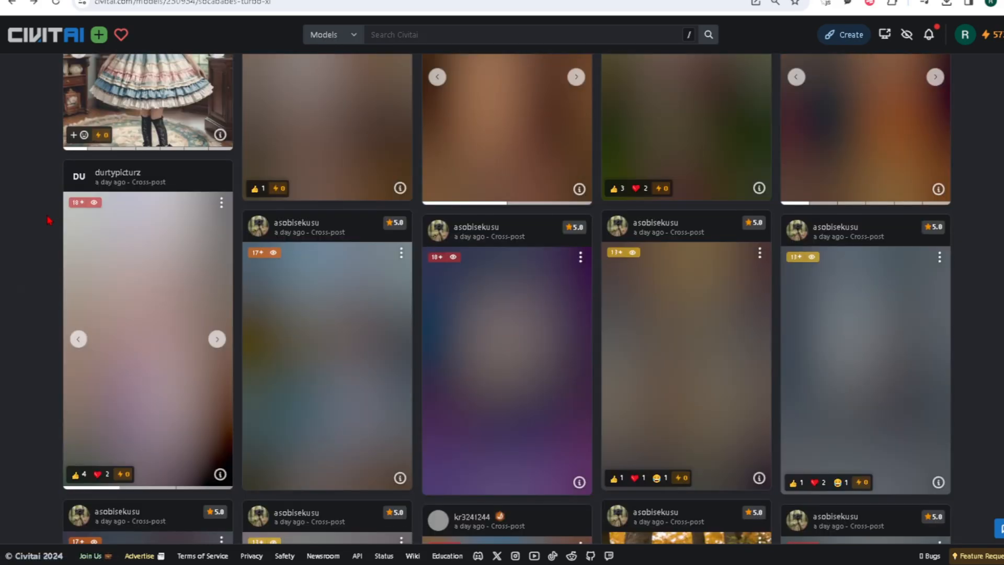
{"action": "scroll", "coordinate": [48, 219], "scroll_direction": "up", "scroll_amount": 4}
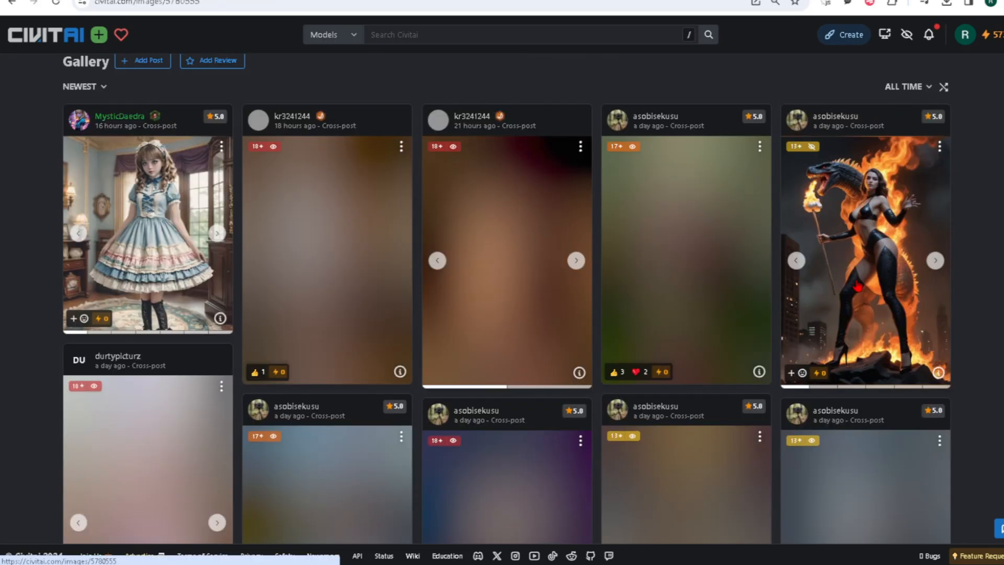
{"action": "left_click", "coordinate": [857, 285]}
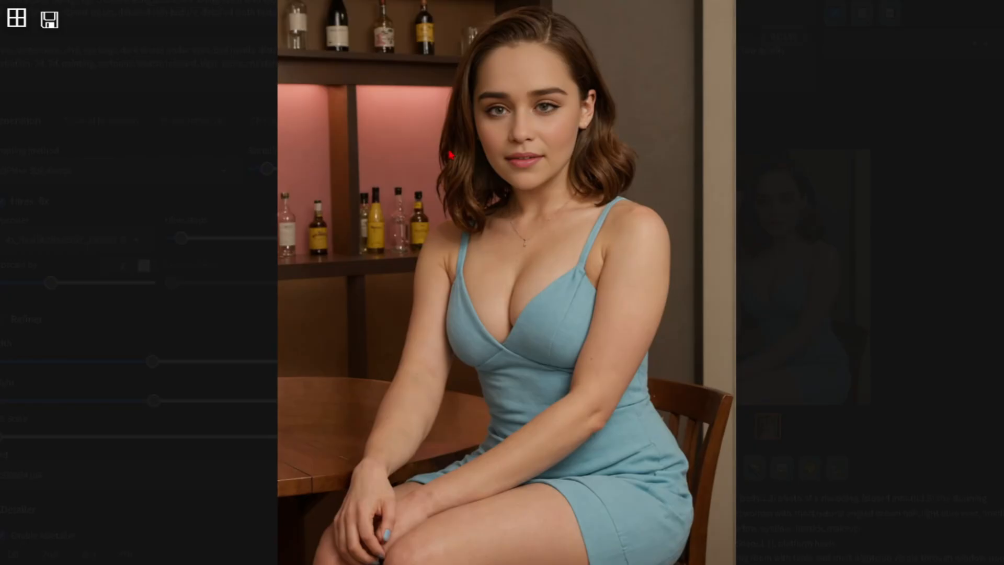
Open the upscaled web UI image in its own browser tab, inspect the face enlarged and compare it with the other image tabs.
{"action": "right_click", "coordinate": [445, 135]}
{"action": "left_click", "coordinate": [501, 148]}
{"action": "key", "text": "ctrl+Tab"}
{"action": "left_click", "coordinate": [482, 98]}
{"action": "scroll", "coordinate": [491, 204], "scroll_direction": "down", "scroll_amount": 1}
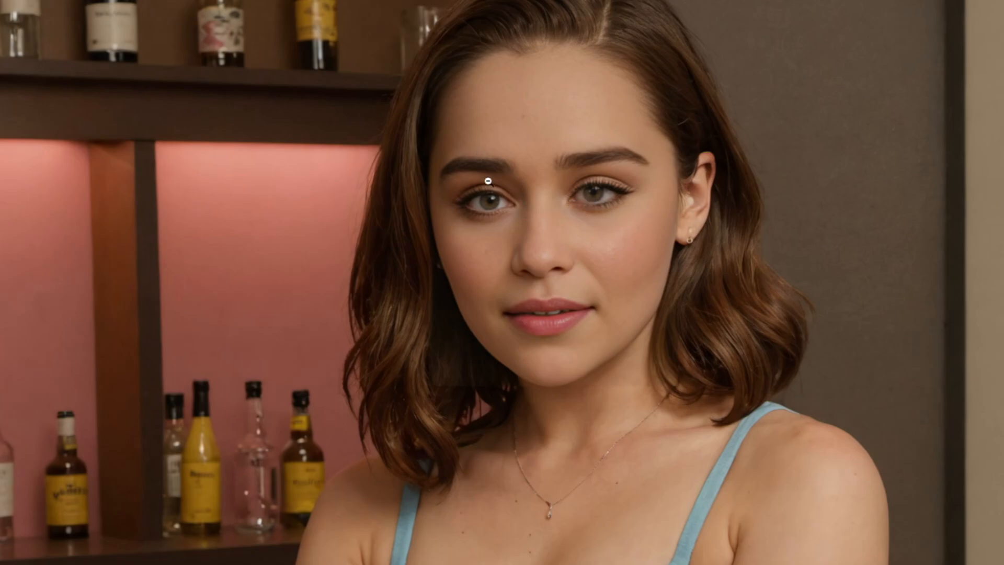
{"action": "left_click", "coordinate": [589, 198]}
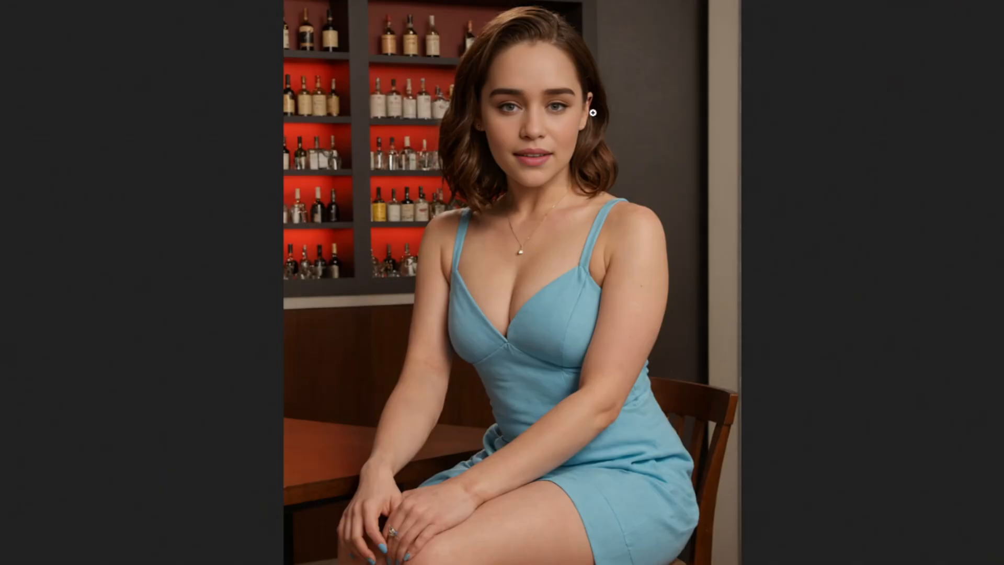
{"action": "key", "text": "ctrl+Tab"}
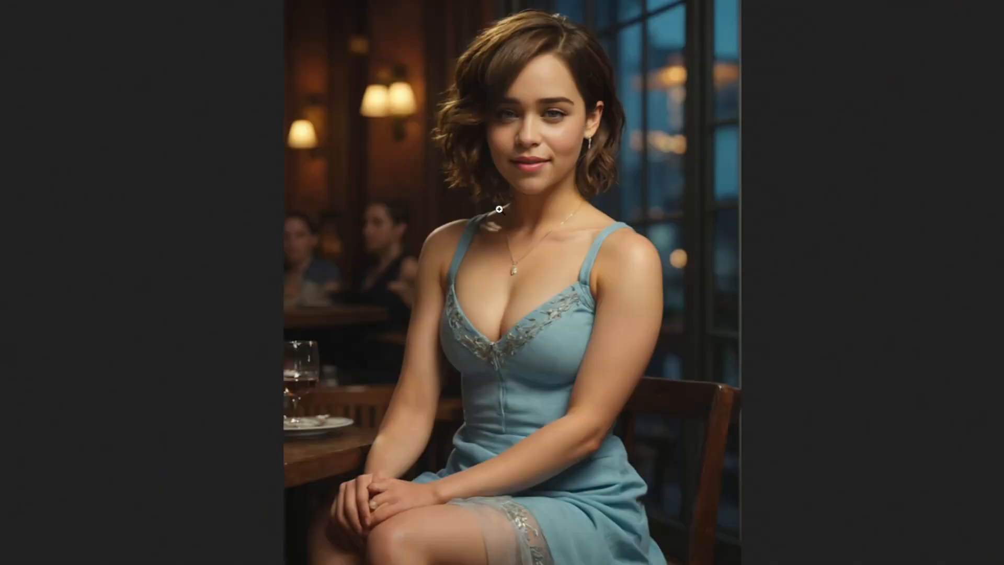
{"action": "left_click", "coordinate": [541, 154]}
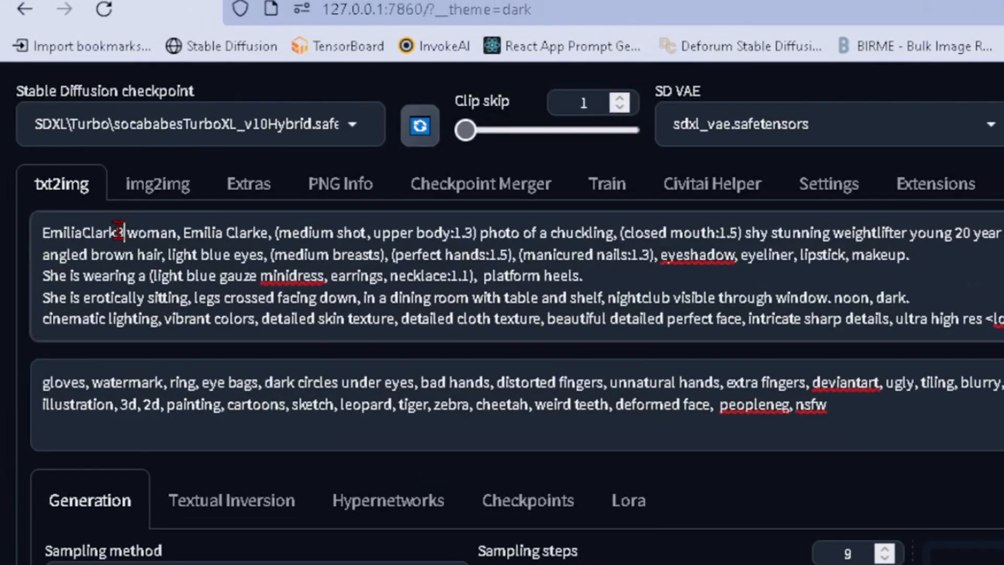
Highlight the LoRA trigger word and the celebrity name at the start of the positive prompt.
{"action": "left_click_drag", "start_coordinate": [48, 113], "coordinate": [0, 113]}
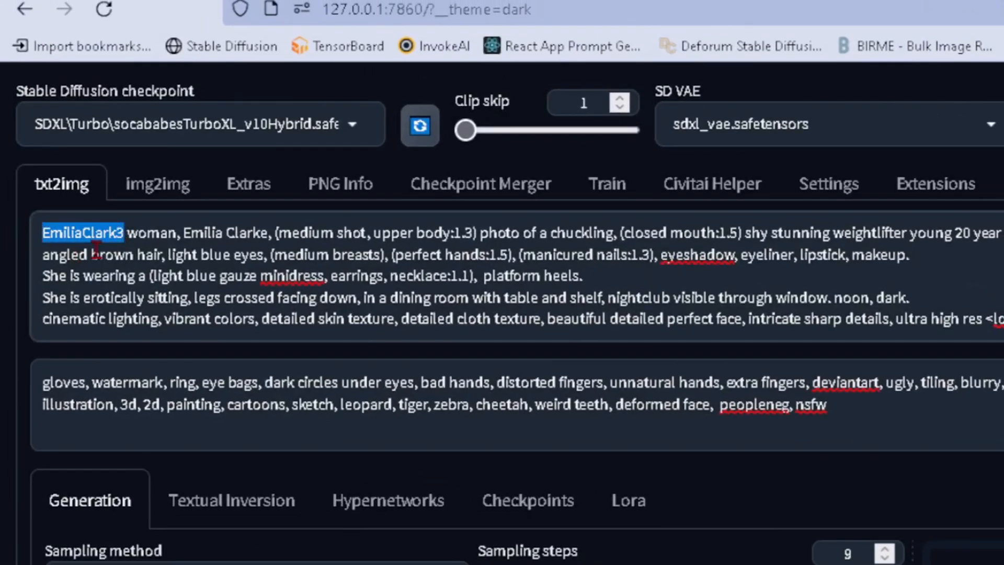
{"action": "left_click_drag", "start_coordinate": [184, 231], "coordinate": [273, 232]}
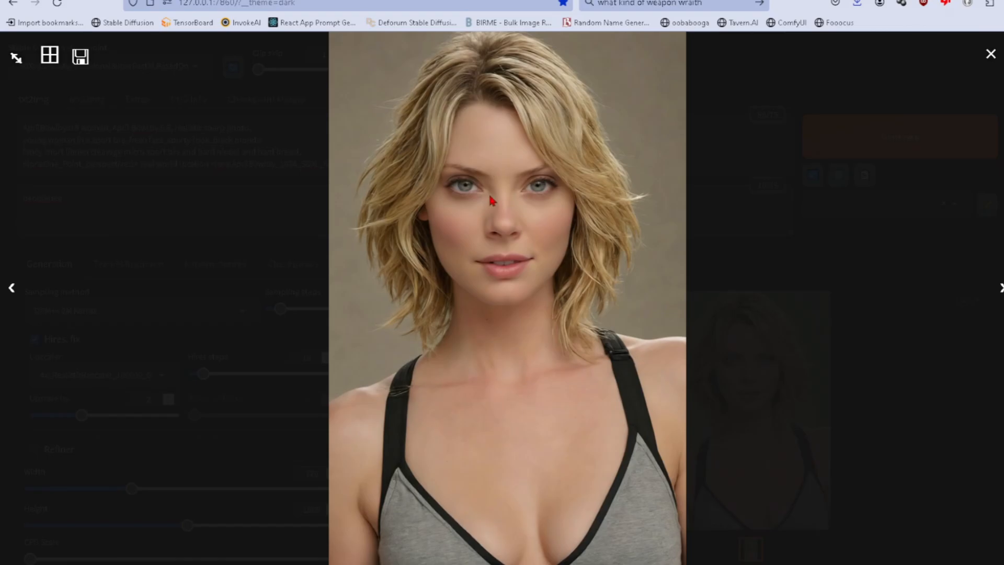
Open the blonde woman's portrait in its own browser tab and inspect it enlarged.
{"action": "right_click", "coordinate": [492, 200]}
{"action": "left_click", "coordinate": [529, 209]}
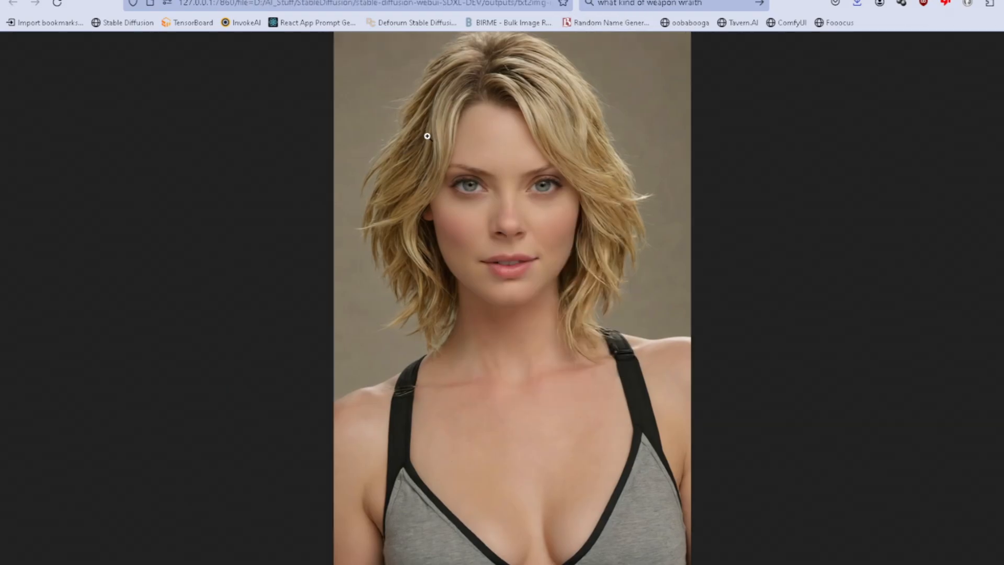
{"action": "left_click", "coordinate": [427, 135]}
{"action": "scroll", "coordinate": [430, 153], "scroll_direction": "down", "scroll_amount": 3}
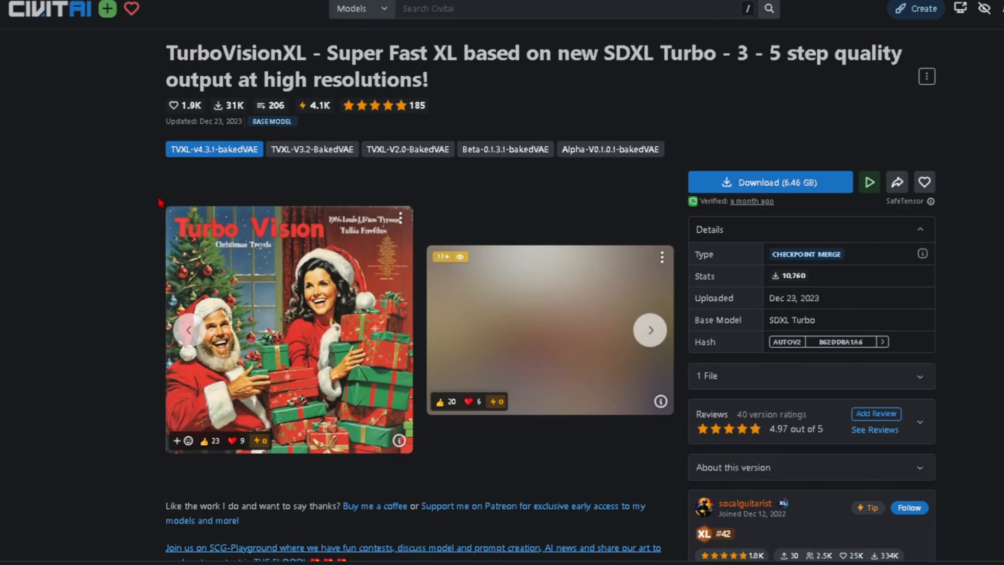
Look through the TurboVisionXL model page and its image gallery on Civitai.
{"action": "scroll", "coordinate": [140, 208], "scroll_direction": "down", "scroll_amount": 20}
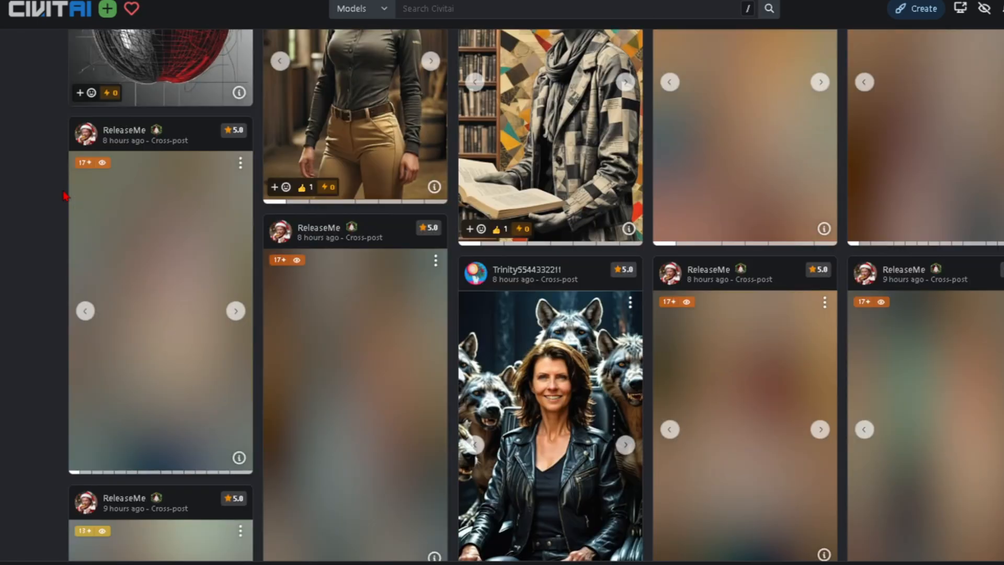
{"action": "scroll", "coordinate": [65, 196], "scroll_direction": "up", "scroll_amount": 3}
{"action": "scroll", "coordinate": [65, 196], "scroll_direction": "down", "scroll_amount": 8}
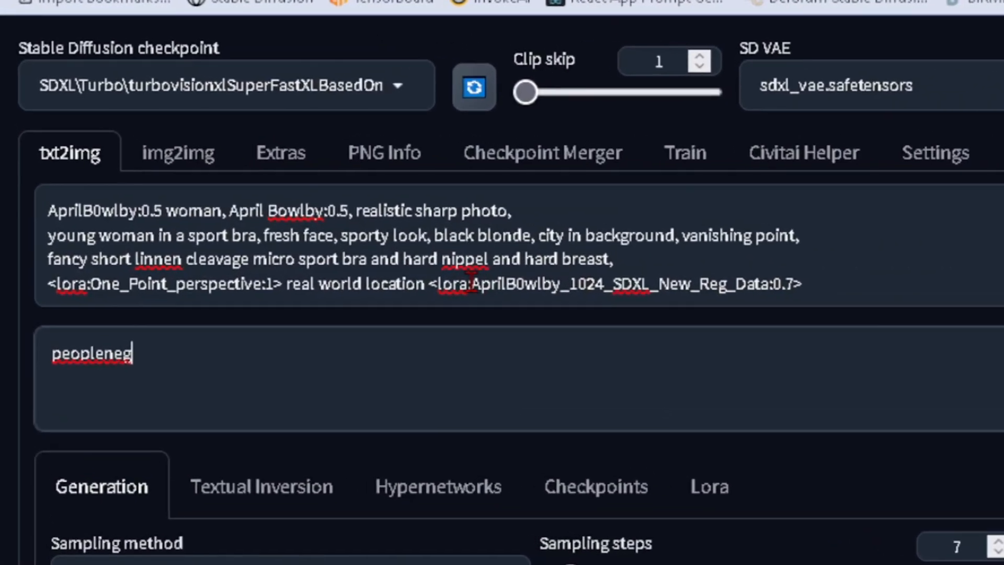
Highlight the character LoRA tag and the "city in background, vanishing point" phrase in the TurboVisionXL prompt.
{"action": "left_click_drag", "start_coordinate": [264, 149], "coordinate": [388, 154]}
{"action": "left_click_drag", "start_coordinate": [802, 322], "coordinate": [877, 324]}
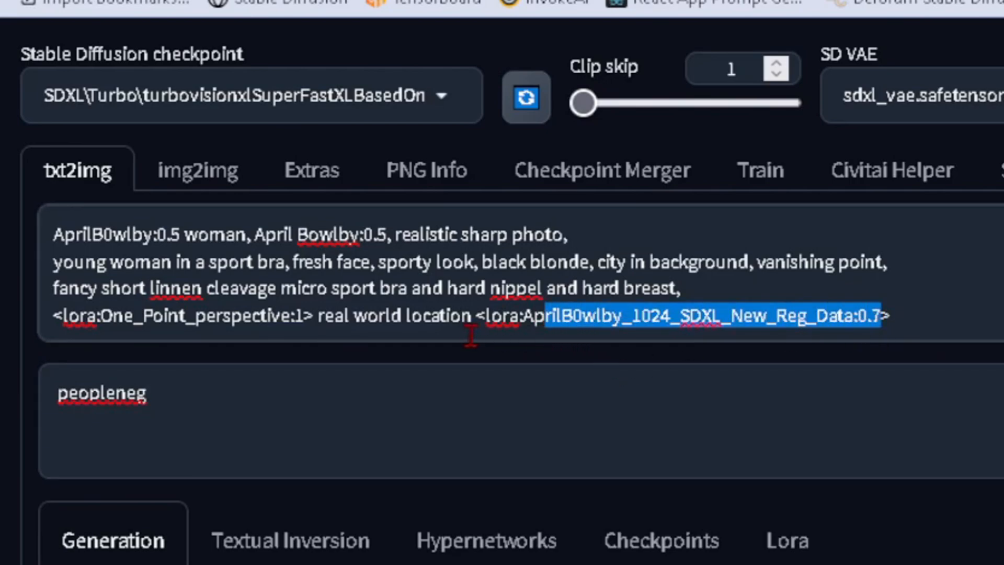
{"action": "left_click", "coordinate": [652, 260]}
{"action": "left_click_drag", "start_coordinate": [598, 262], "coordinate": [895, 252]}
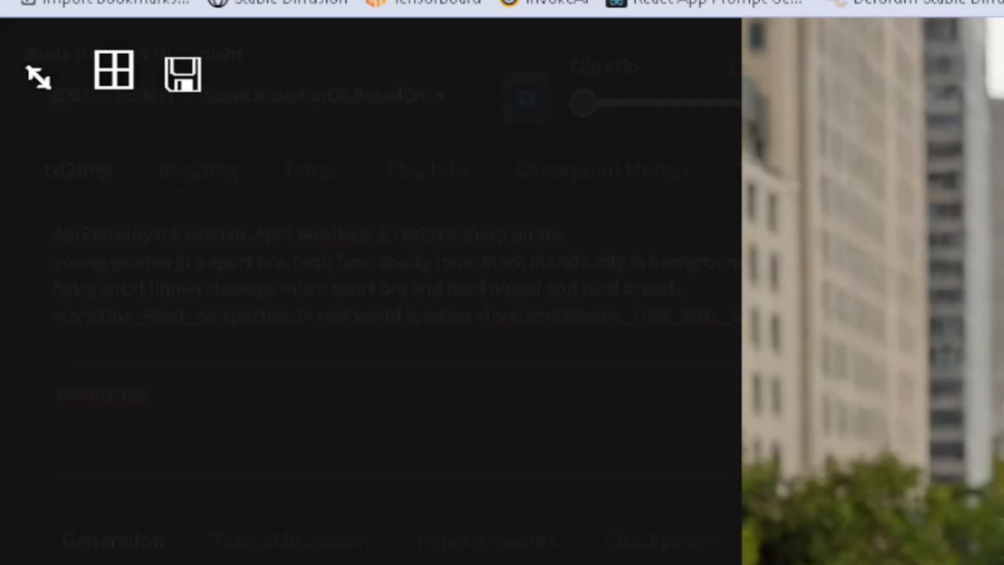
Open the generated portrait with the city background in its own browser tab and inspect it enlarged.
{"action": "right_click", "coordinate": [983, 359]}
{"action": "left_click", "coordinate": [1000, 385]}
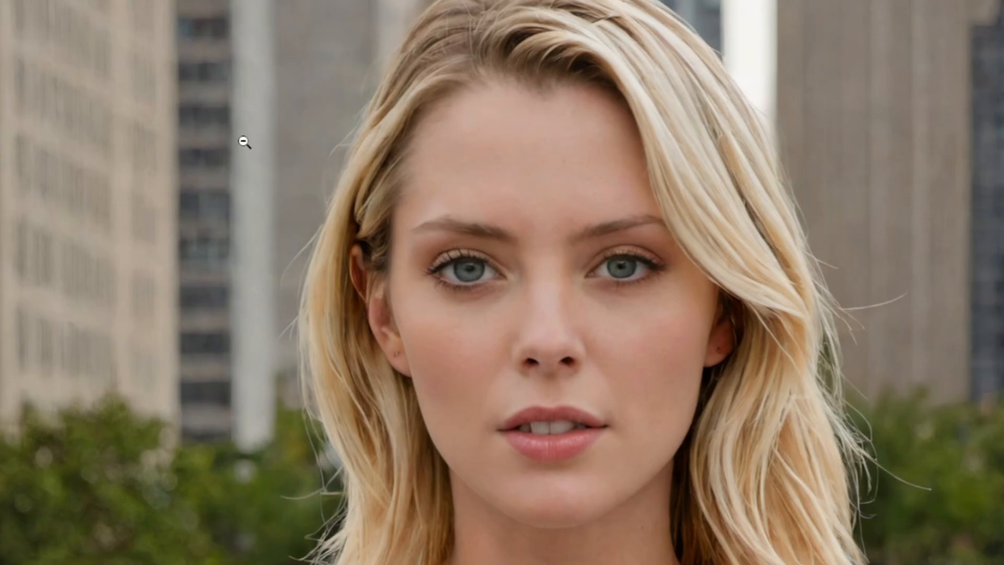
{"action": "scroll", "coordinate": [231, 136], "scroll_direction": "down", "scroll_amount": 2}
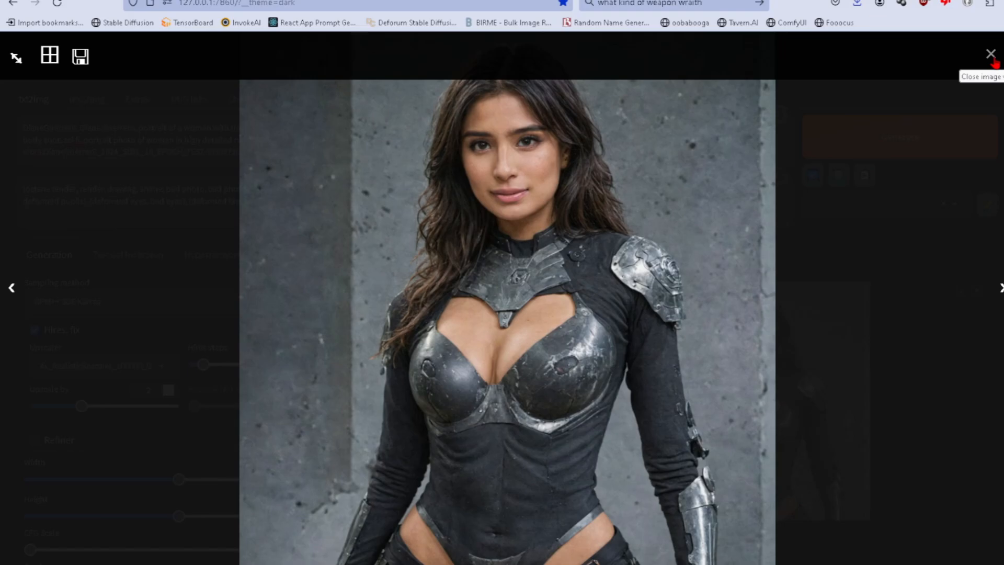
Open the image of the dark-haired woman in armor in its own browser tab and enlarge it.
{"action": "right_click", "coordinate": [479, 150]}
{"action": "left_click", "coordinate": [512, 163]}
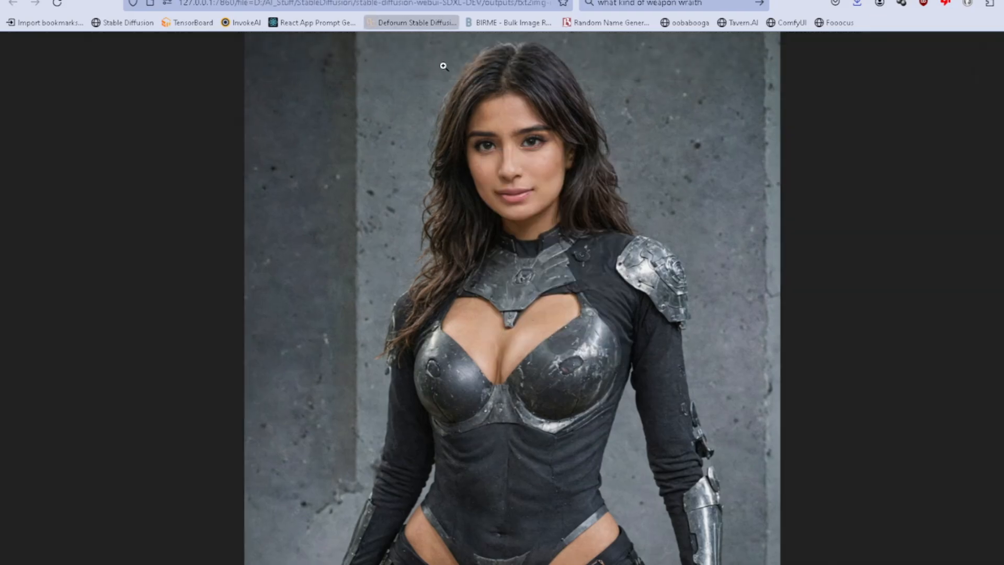
{"action": "left_click", "coordinate": [444, 67]}
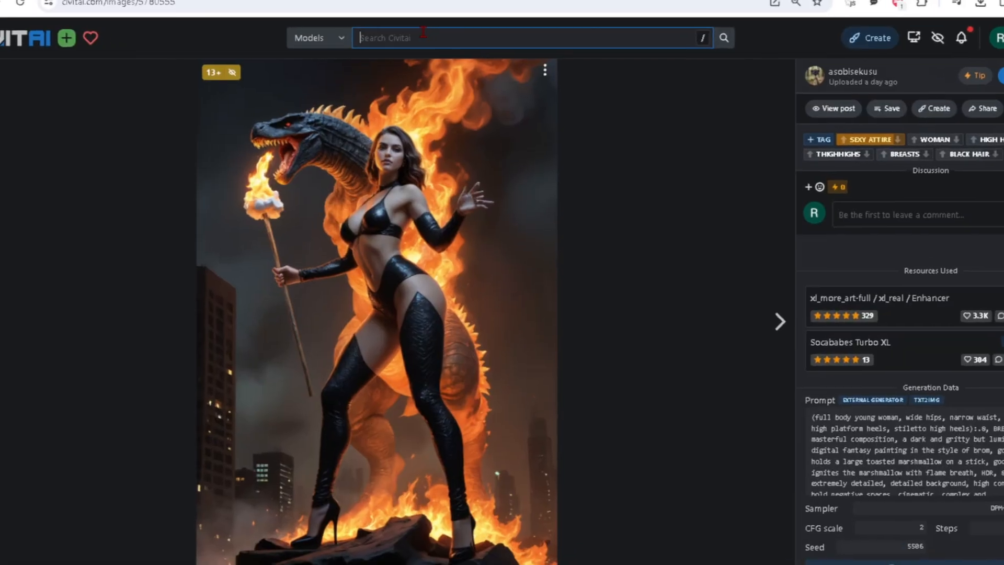
Search Civitai models for "realvis" and open the RealVisXL V3.0 + Turbo model page.
{"action": "left_click", "coordinate": [424, 36]}
{"action": "type", "text": "realvis"}
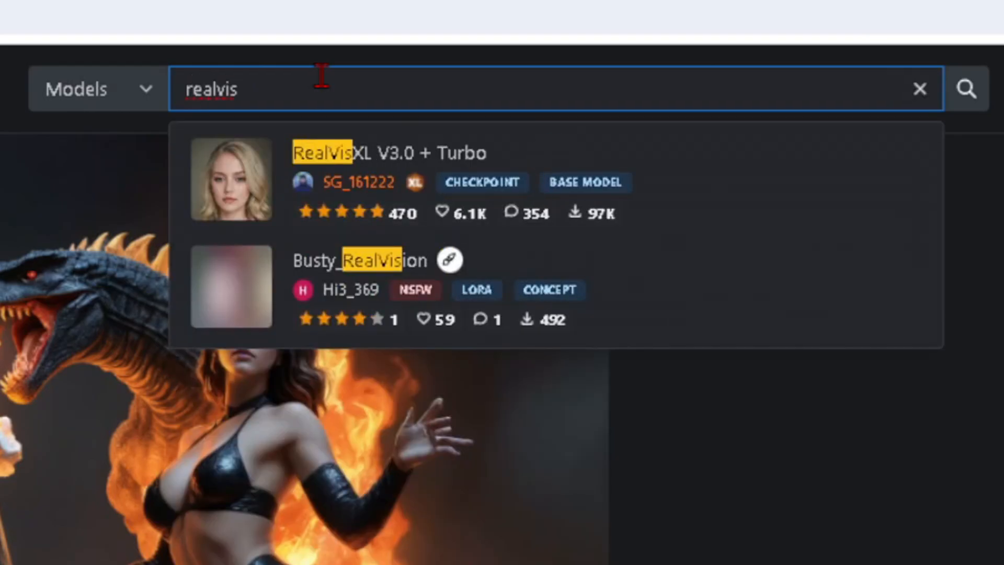
{"action": "left_click", "coordinate": [371, 154]}
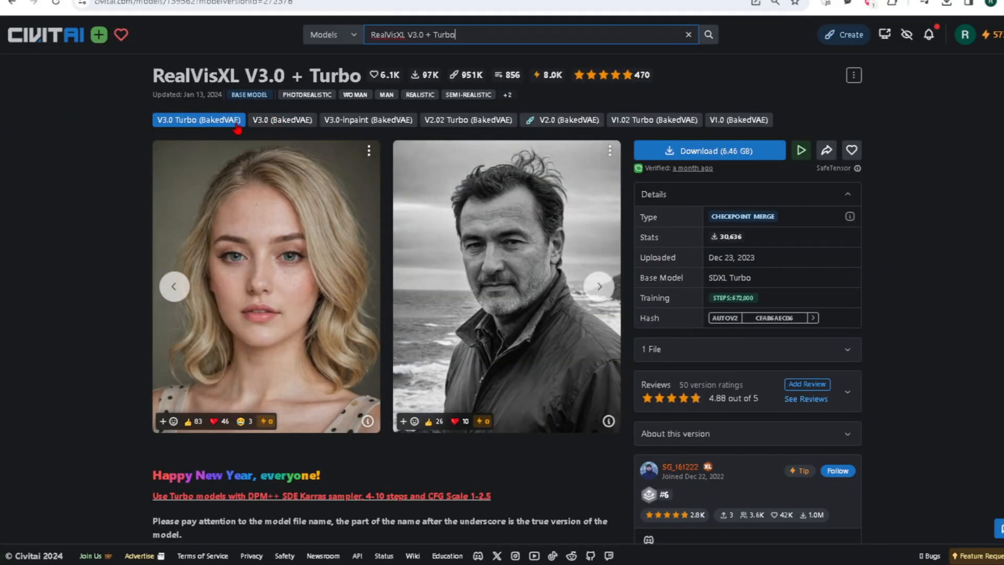